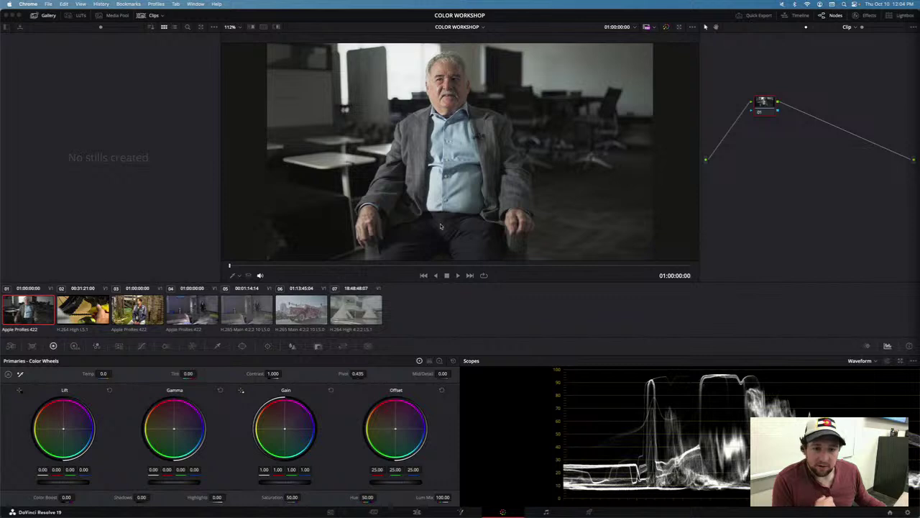
# Step: Look through the Edit, Cut and Media workspaces, then return to the Color workspace
pyautogui.click(449, 128)
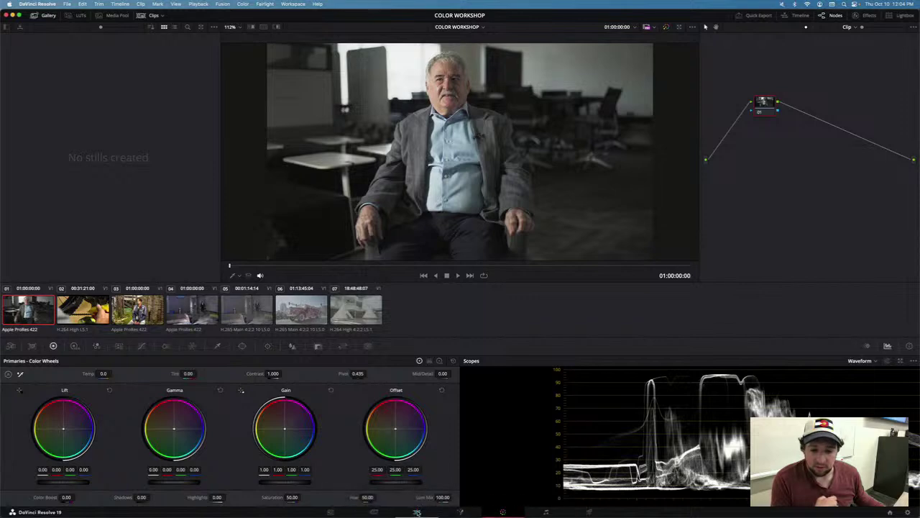
pyautogui.click(417, 512)
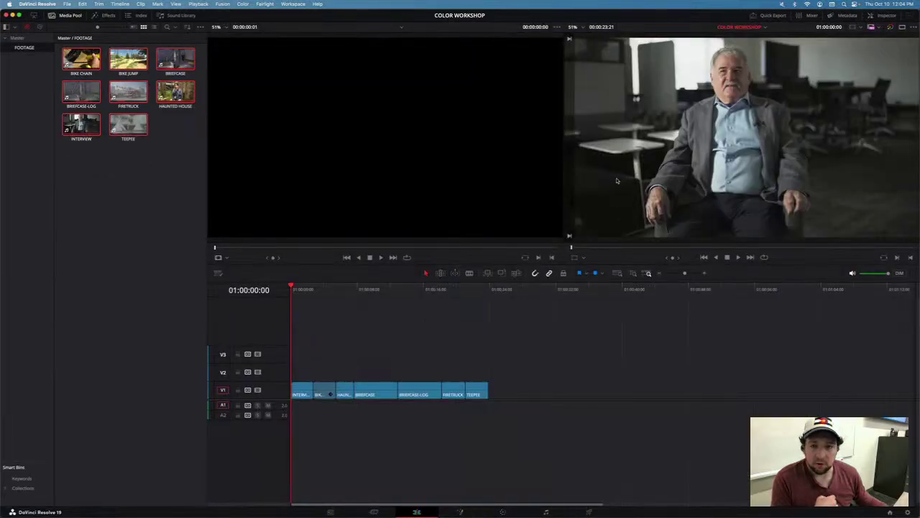
pyautogui.click(374, 512)
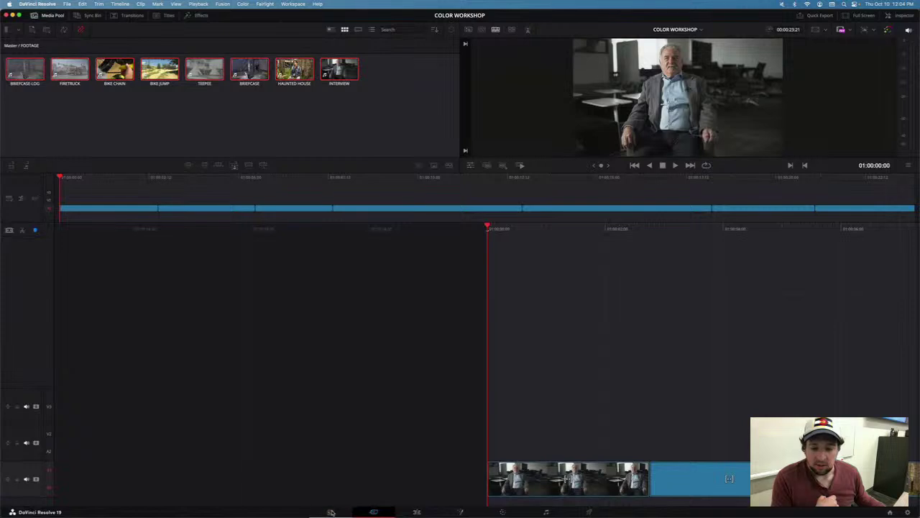
pyautogui.click(332, 511)
pyautogui.click(503, 512)
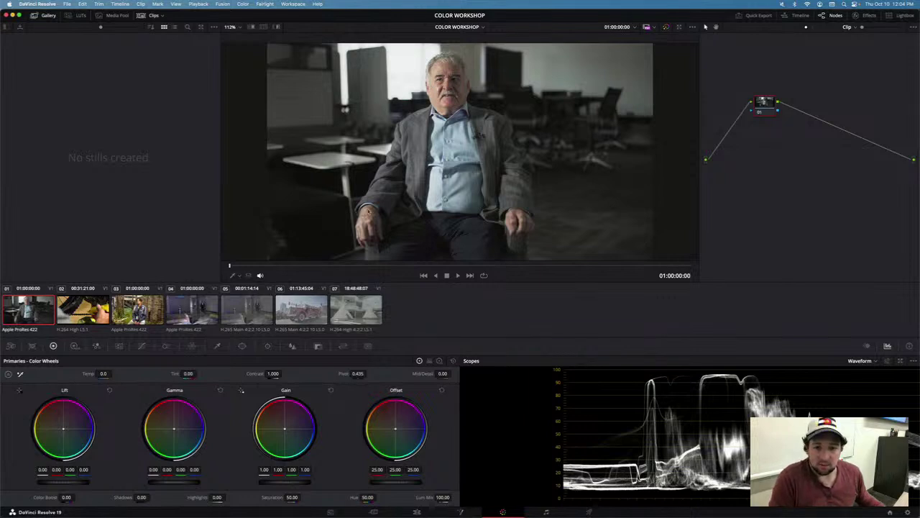
# Step: Toggle the bypass of all color grades to compare the interview clip with and without grading
pyautogui.click(666, 27)
pyautogui.click(667, 28)
pyautogui.click(667, 29)
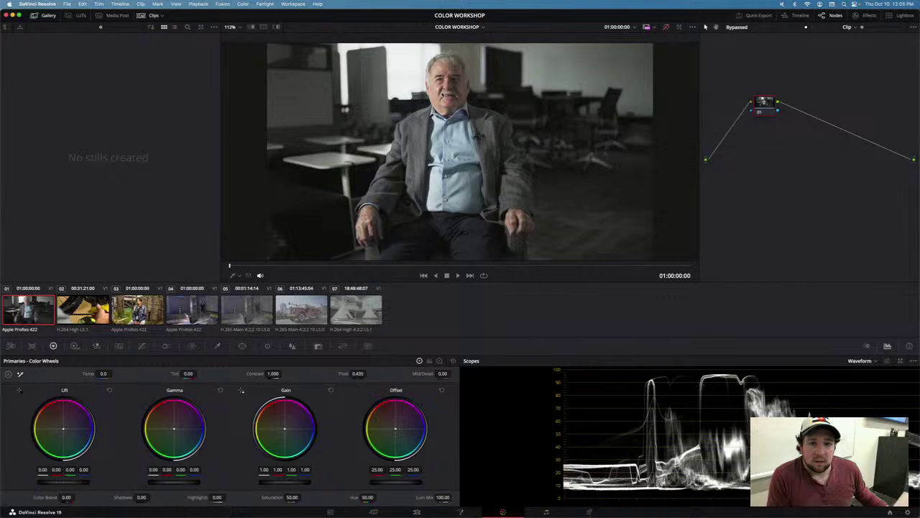
pyautogui.click(666, 28)
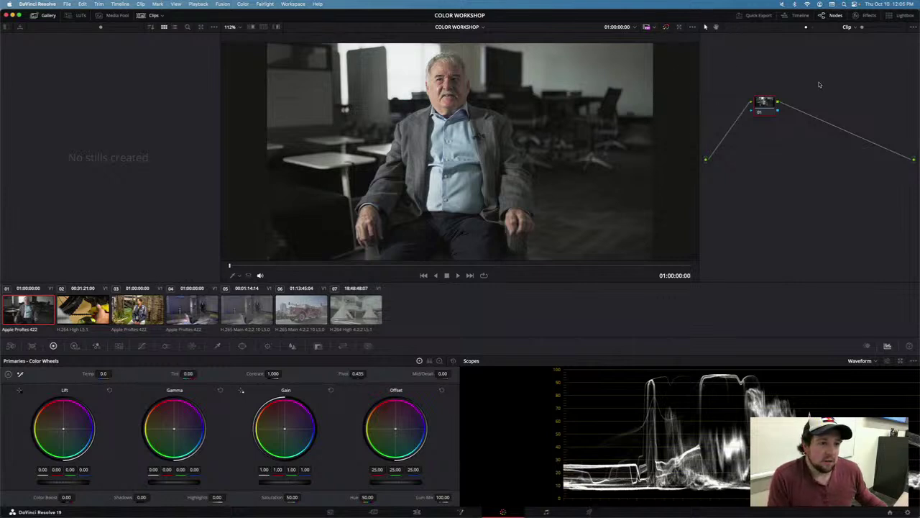
# Step: Move node 01 slightly higher in the node graph
pyautogui.moveTo(728, 68); pyautogui.dragTo(853, 181)
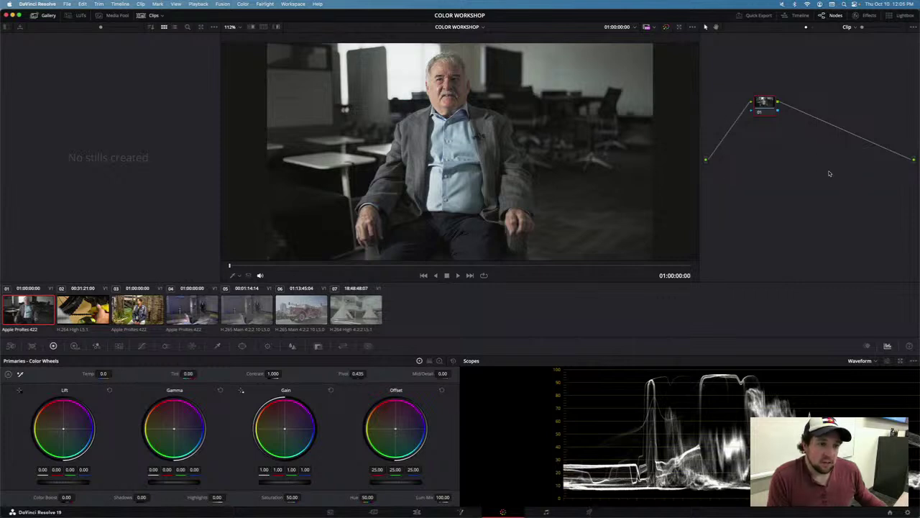
pyautogui.moveTo(773, 113); pyautogui.dragTo(762, 94)
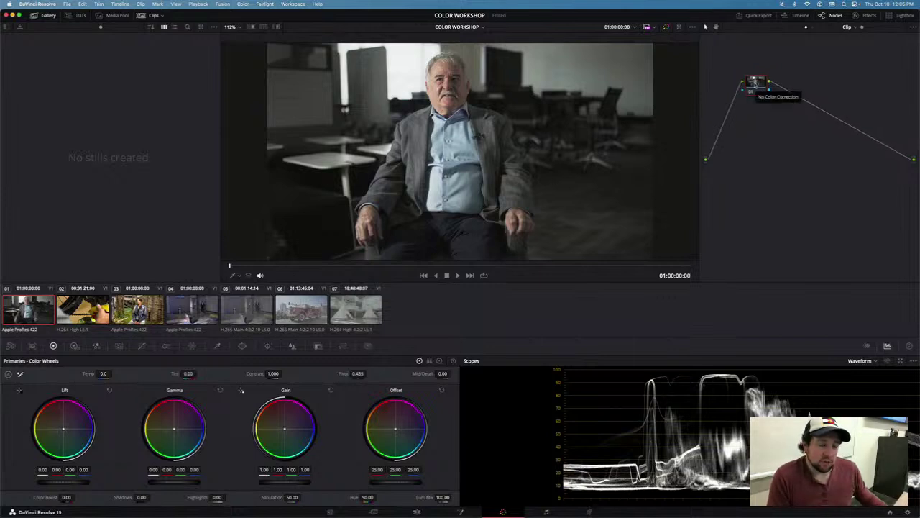
pyautogui.moveTo(756, 85)
pyautogui.mouseDown()
pyautogui.moveTo(759, 112)
pyautogui.moveTo(757, 86)
pyautogui.mouseUp()
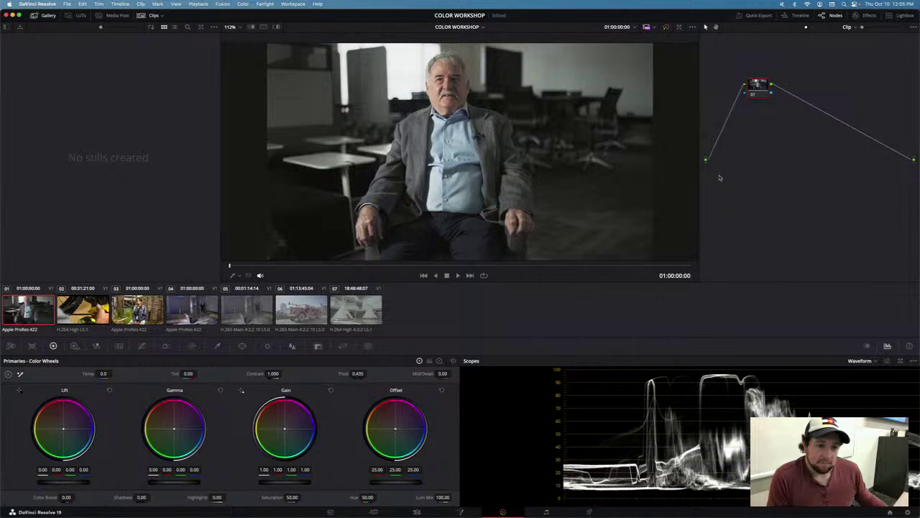
# Step: Add a chain of serial nodes after node 01, bringing the graph to 14 nodes or more
pyautogui.hotkey('alt', 's')
pyautogui.hotkey('alt', 's')
pyautogui.hotkey('alt', 's')
pyautogui.hotkey('alt', 's')
pyautogui.hotkey('alt', 's')
pyautogui.hotkey('alt', 's')
pyautogui.hotkey('alt', 's')
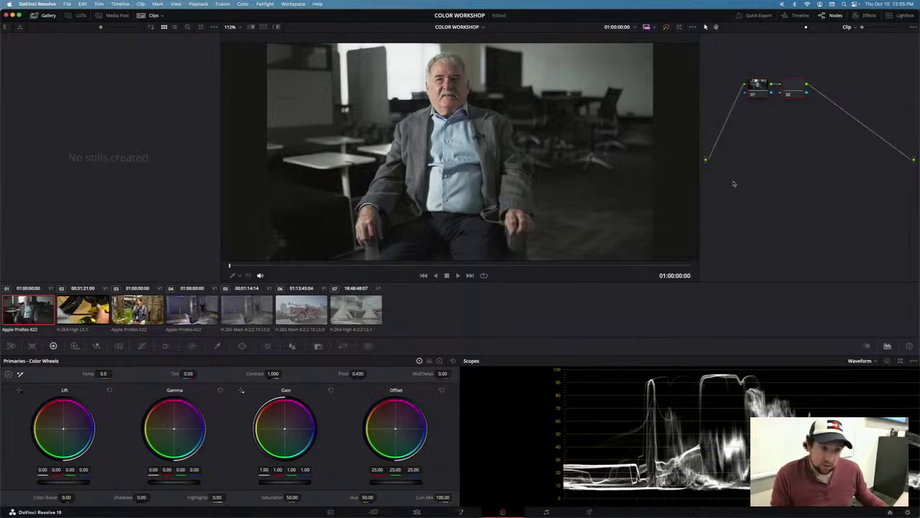
pyautogui.hotkey('alt', 's')
pyautogui.hotkey('alt', 's')
pyautogui.hotkey('alt', 's')
pyautogui.hotkey('alt', 's')
pyautogui.hotkey('alt', 's')
pyautogui.hotkey('alt', 's')
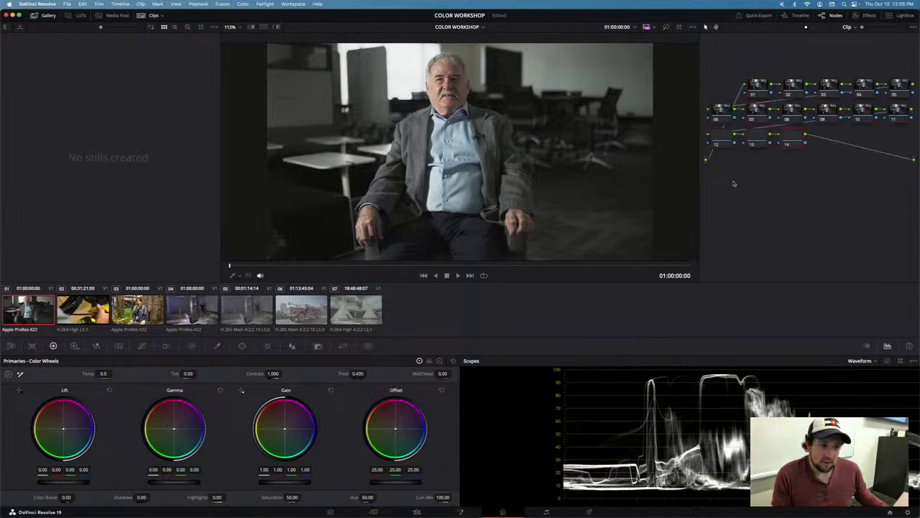
# Step: Undo the serial node additions until only node 01 is left in the graph
pyautogui.hotkey('ctrl', 'z')
pyautogui.hotkey('ctrl', 'z')
pyautogui.hotkey('ctrl', 'z')
pyautogui.hotkey('ctrl', 'z')
pyautogui.hotkey('ctrl', 'z')
pyautogui.hotkey('ctrl', 'z')
pyautogui.hotkey('ctrl', 'z')
pyautogui.hotkey('ctrl', 'z')
pyautogui.hotkey('ctrl', 'z')
pyautogui.hotkey('ctrl', 'z')
pyautogui.hotkey('ctrl', 'z')
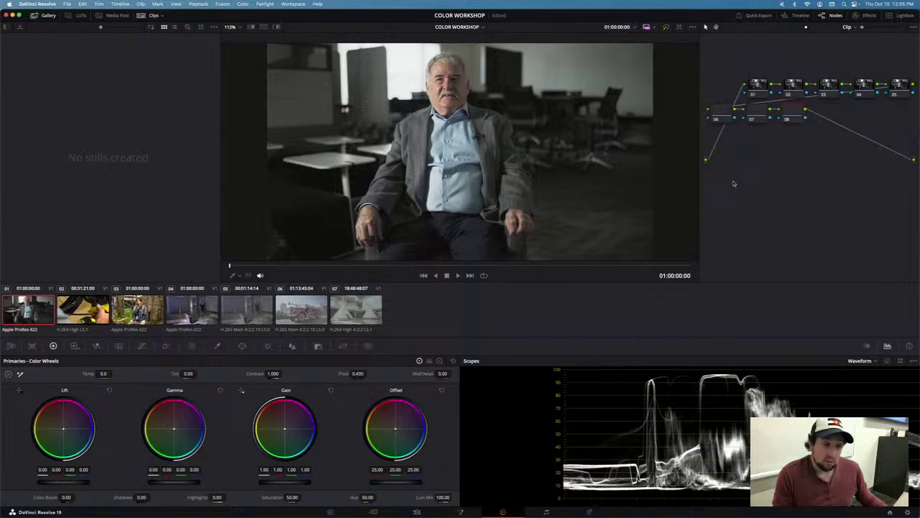
pyautogui.hotkey('ctrl', 'z')
pyautogui.hotkey('ctrl', 'z')
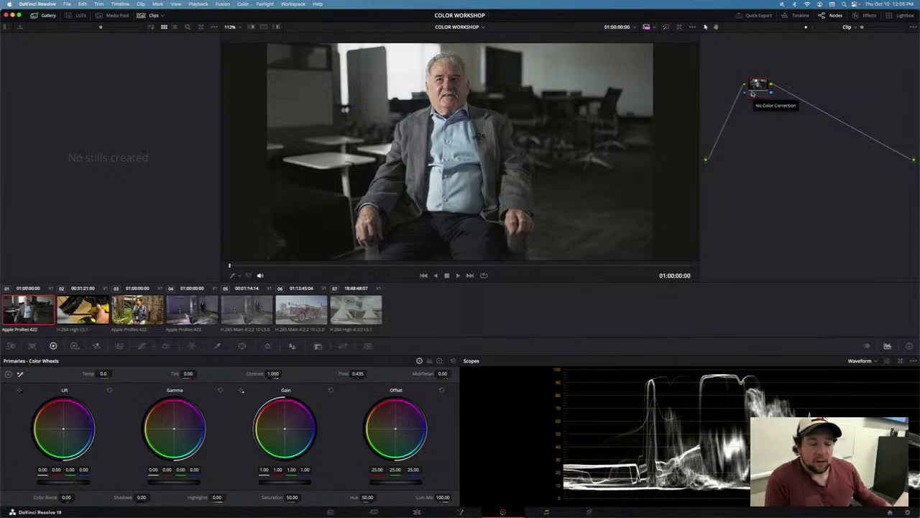
pyautogui.moveTo(716, 169); pyautogui.dragTo(696, 156)
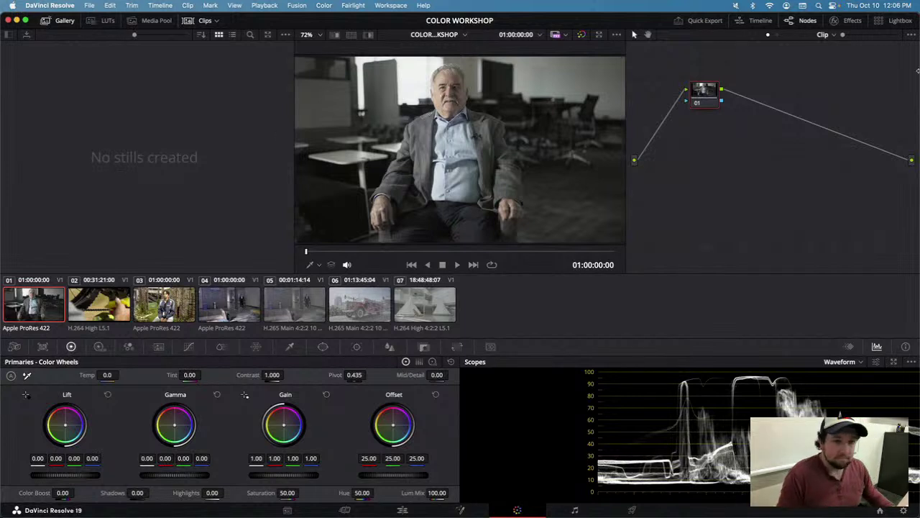
pyautogui.moveTo(656, 71); pyautogui.dragTo(916, 241)
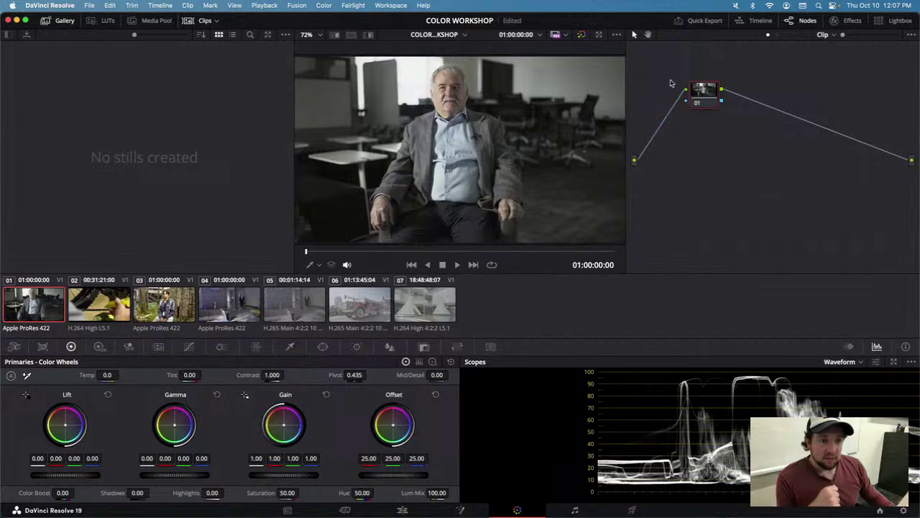
pyautogui.moveTo(649, 72); pyautogui.dragTo(760, 194)
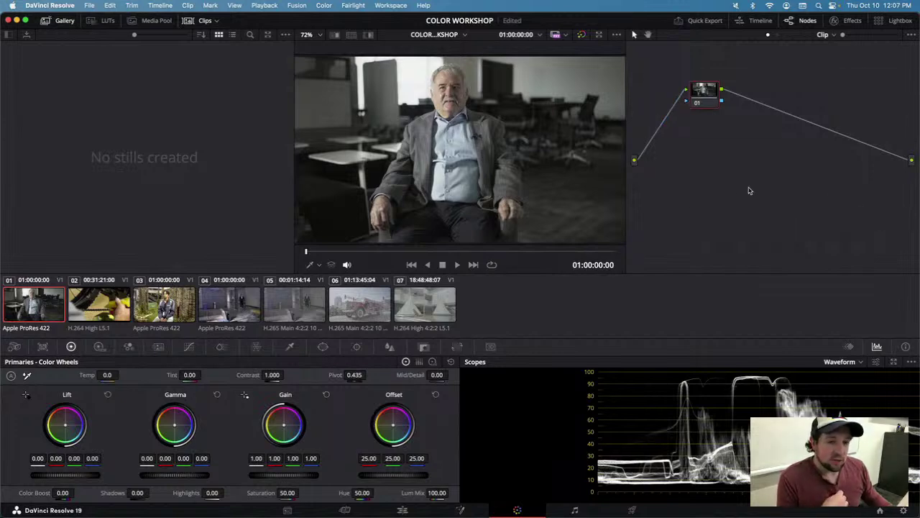
pyautogui.moveTo(678, 191); pyautogui.dragTo(609, 138)
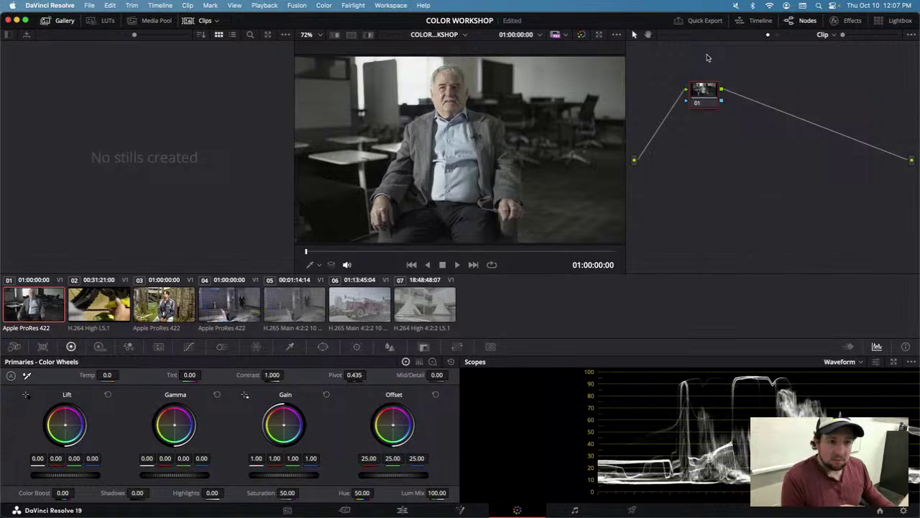
# Step: Move node 01 slightly lower and add four serial nodes after it, with node 05 in a second row beneath
pyautogui.moveTo(698, 88); pyautogui.dragTo(709, 112)
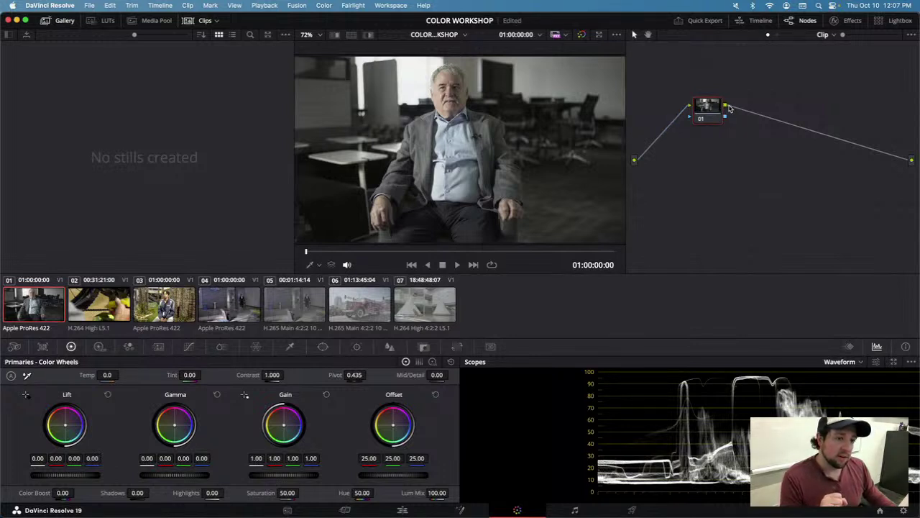
pyautogui.moveTo(899, 146); pyautogui.dragTo(917, 190)
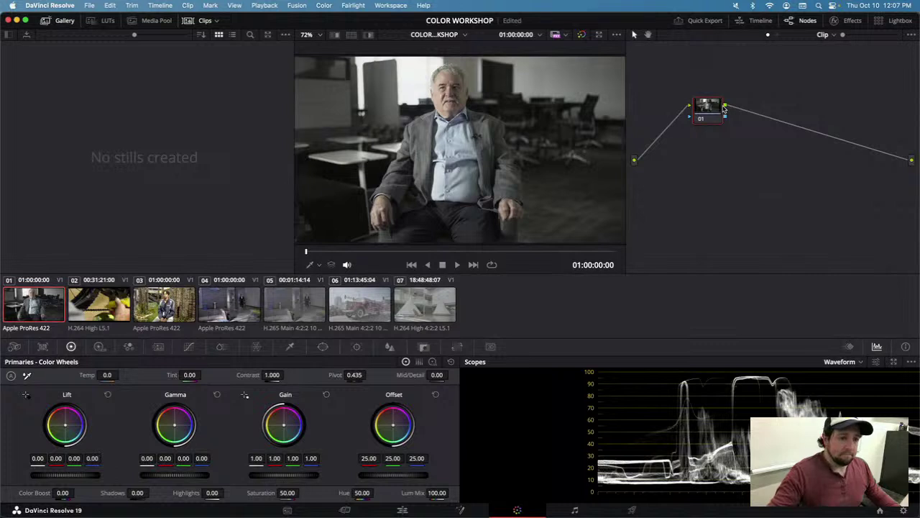
pyautogui.press('super+s')
pyautogui.hotkey('alt', 's')
pyautogui.hotkey('alt', 's')
pyautogui.hotkey('alt', 's')
pyautogui.hotkey('shift', 's')
pyautogui.moveTo(658, 147); pyautogui.dragTo(706, 148)
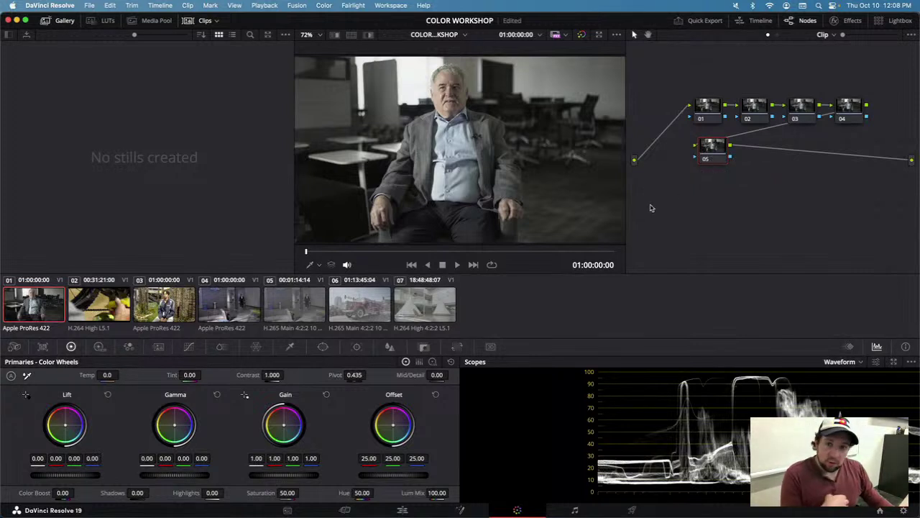
pyautogui.rightClick(647, 177)
pyautogui.click(670, 157)
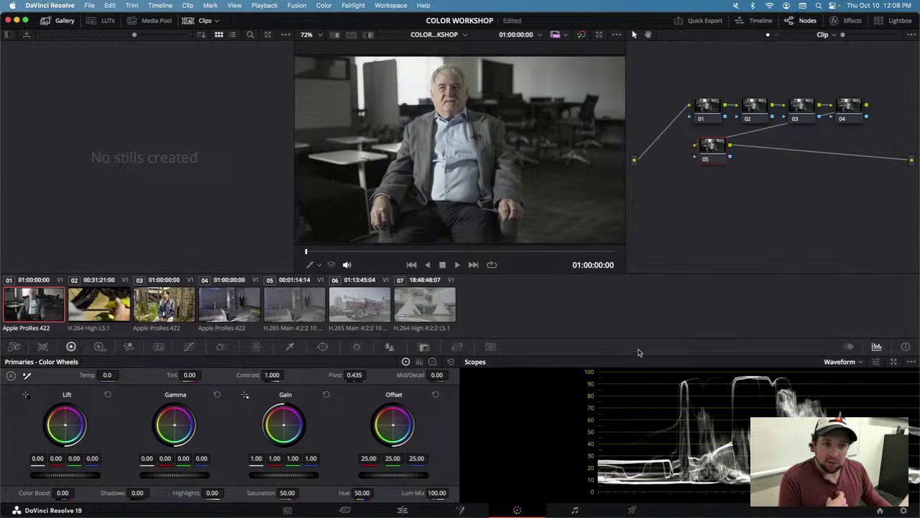
# Step: Switch to Google Chrome, change the live stream to the scene named New scene, and return to DaVinci Resolve
pyautogui.moveTo(229, 515)
pyautogui.click(542, 503)
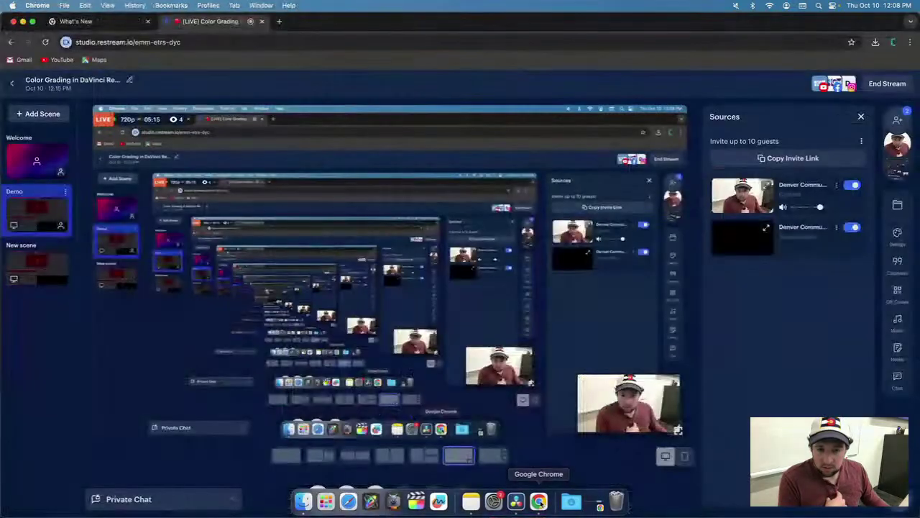
pyautogui.click(50, 276)
pyautogui.click(521, 503)
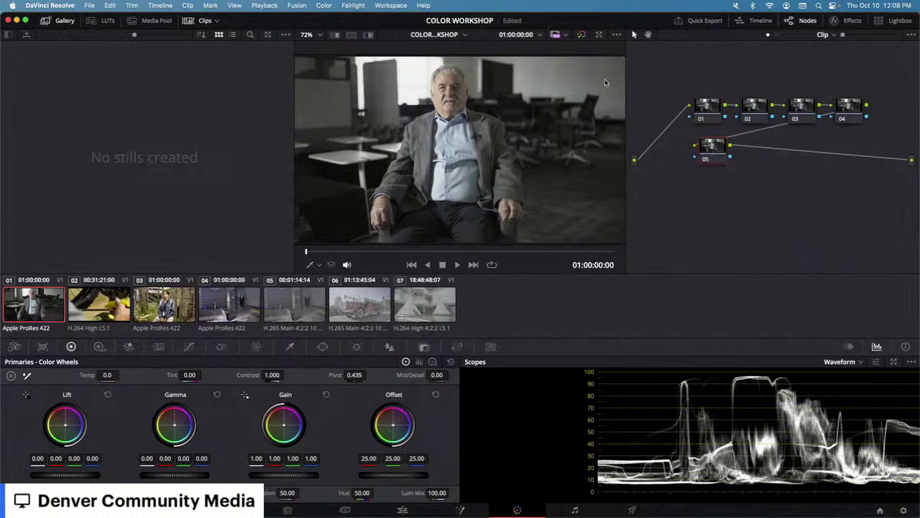
# Step: Toggle the grade bypass repeatedly to preview the interview clip with and without all nodes active
pyautogui.click(582, 35)
pyautogui.click(583, 35)
pyautogui.click(582, 35)
pyautogui.click(583, 36)
# Step: Shift nodes 01, 02 and 03 upward in the node graph and disable all three
pyautogui.moveTo(715, 112); pyautogui.dragTo(692, 93)
pyautogui.moveTo(748, 117); pyautogui.dragTo(737, 97)
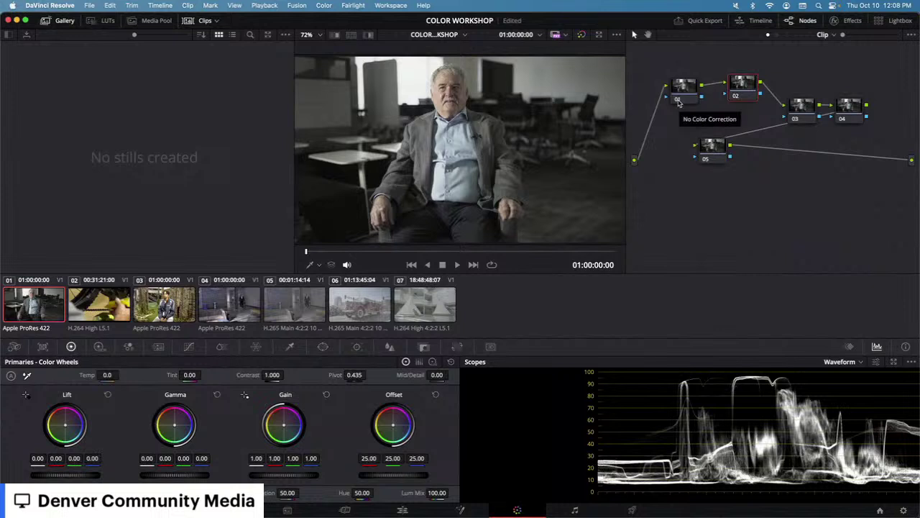
pyautogui.click(678, 101)
pyautogui.click(735, 100)
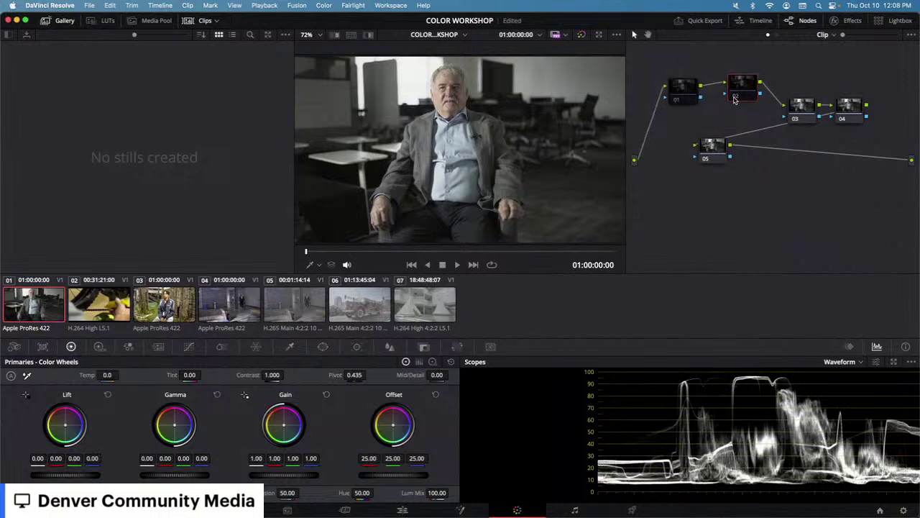
pyautogui.click(795, 119)
pyautogui.moveTo(800, 109); pyautogui.dragTo(795, 92)
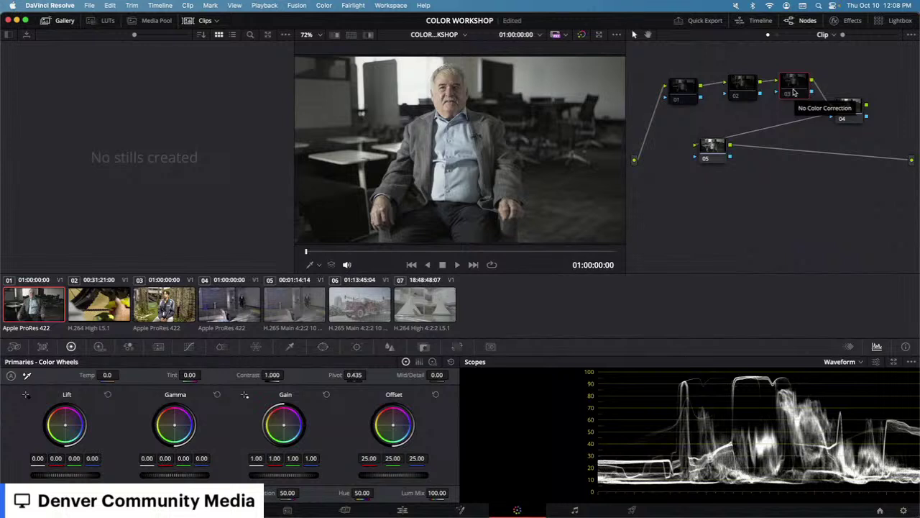
# Step: Place node 04 beside node 03 in the upper row and move node 05 below it near the graph's output
pyautogui.moveTo(785, 90); pyautogui.dragTo(788, 96)
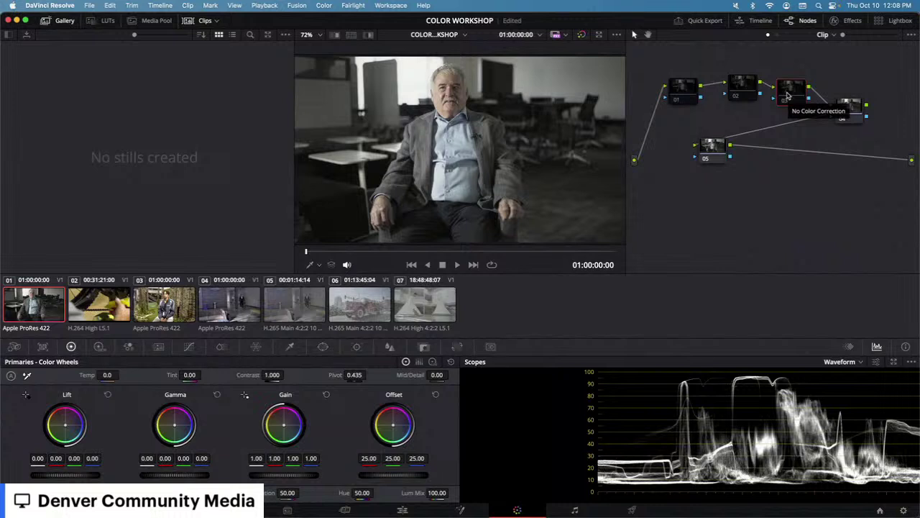
pyautogui.moveTo(845, 107)
pyautogui.mouseDown()
pyautogui.moveTo(845, 88)
pyautogui.moveTo(845, 120)
pyautogui.mouseUp()
pyautogui.moveTo(727, 144); pyautogui.dragTo(893, 205)
pyautogui.moveTo(852, 129); pyautogui.dragTo(839, 91)
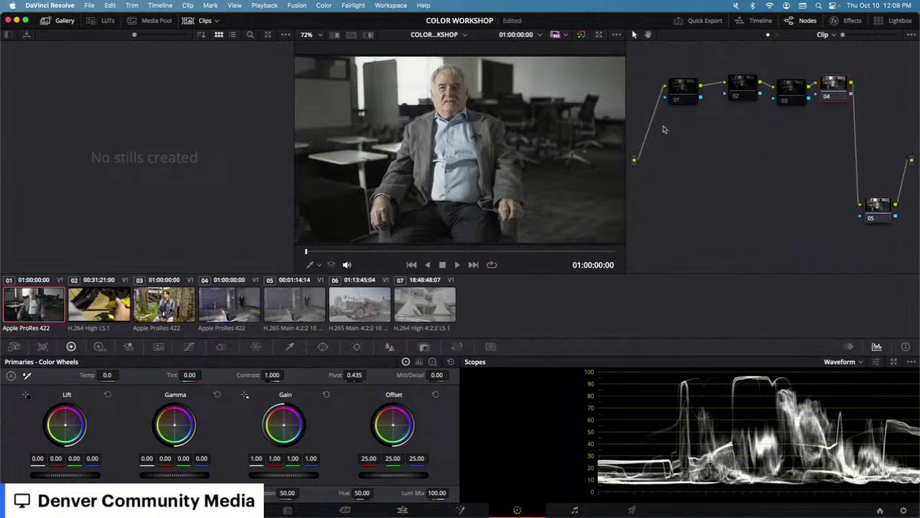
# Step: Lower node 01 slightly and re-enable nodes 01, 02 and 03
pyautogui.moveTo(684, 97); pyautogui.dragTo(681, 107)
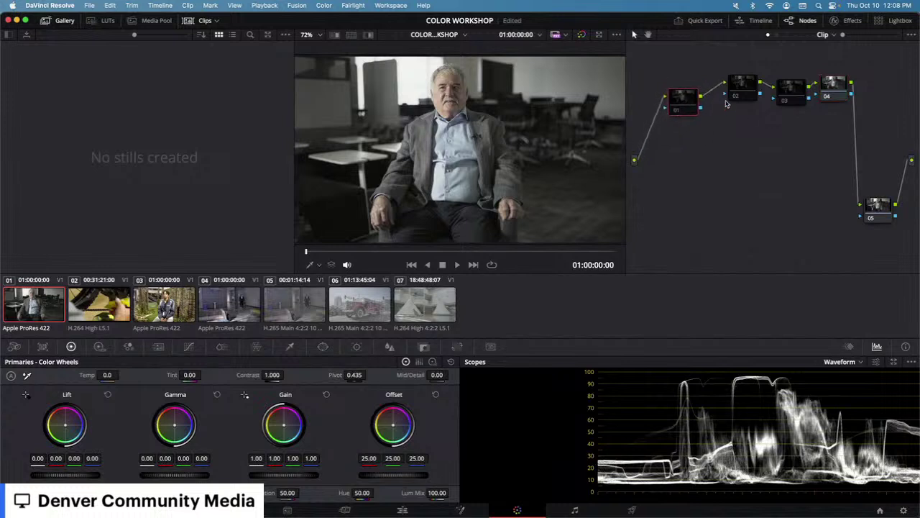
pyautogui.click(784, 101)
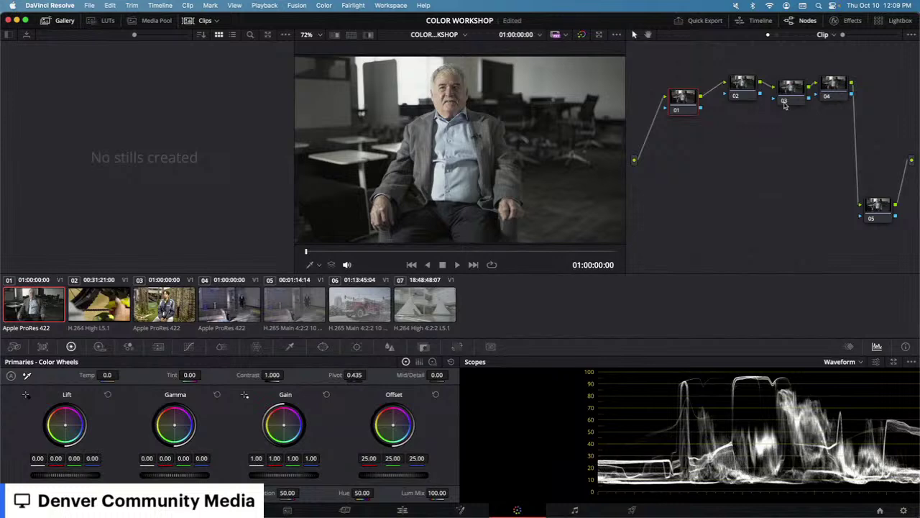
# Step: Straighten nodes 01, 02 and 03 into a roughly even row with node 04
pyautogui.moveTo(744, 88); pyautogui.dragTo(747, 83)
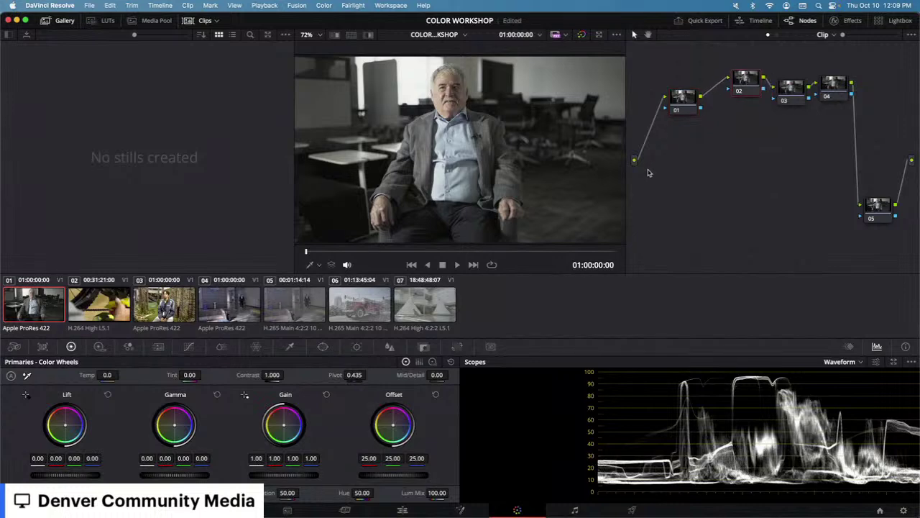
pyautogui.moveTo(693, 103)
pyautogui.mouseDown()
pyautogui.moveTo(694, 54)
pyautogui.moveTo(692, 124)
pyautogui.moveTo(690, 98)
pyautogui.mouseUp()
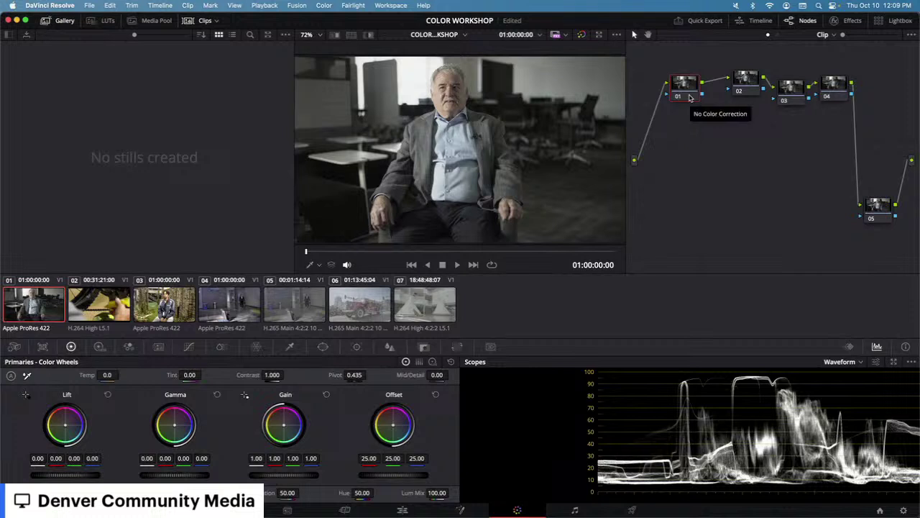
pyautogui.moveTo(752, 80); pyautogui.dragTo(748, 91)
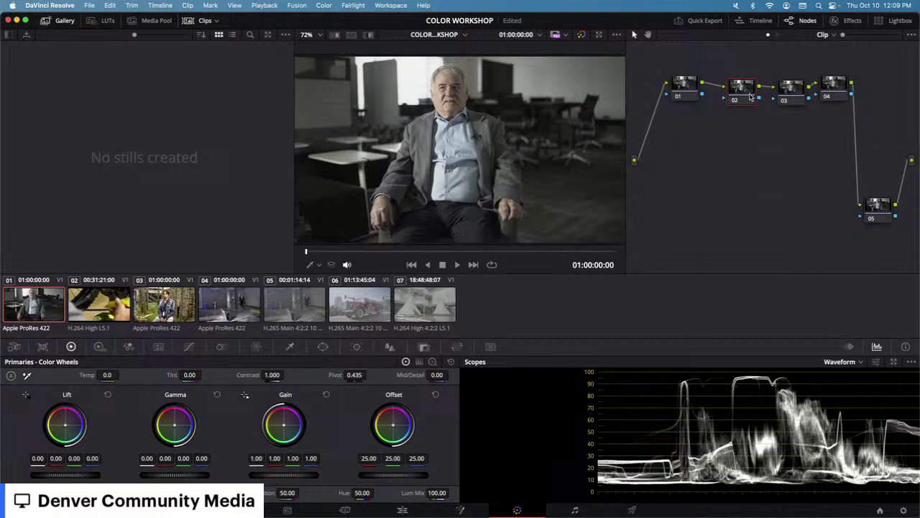
pyautogui.moveTo(746, 98); pyautogui.dragTo(735, 92)
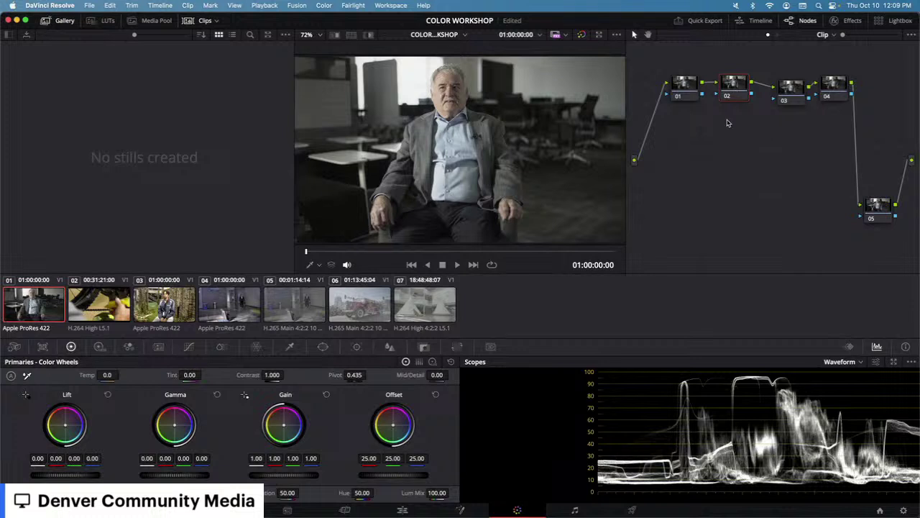
pyautogui.click(686, 83)
pyautogui.moveTo(796, 92)
pyautogui.mouseDown()
pyautogui.moveTo(780, 87)
pyautogui.moveTo(794, 94)
pyautogui.mouseUp()
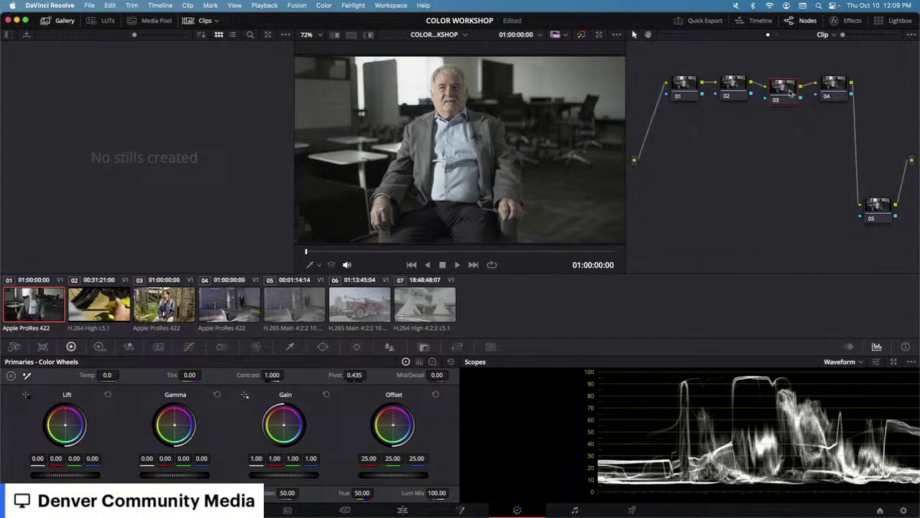
# Step: Save the project and grab a still of the interview clip into the gallery
pyautogui.press('super+s')
pyautogui.click(68, 22)
pyautogui.click(68, 22)
pyautogui.rightClick(132, 142)
pyautogui.click(164, 108)
pyautogui.rightClick(477, 120)
pyautogui.click(492, 127)
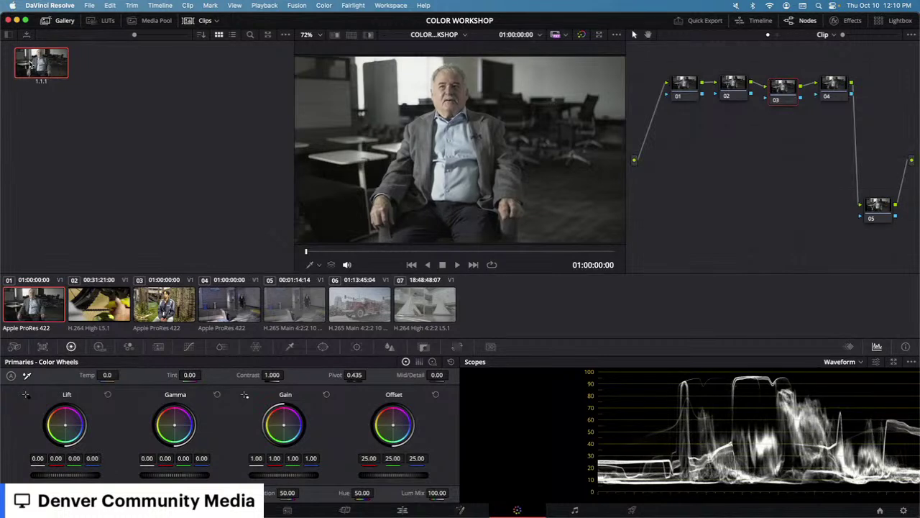
# Step: Try applying the interview still's node structure to clip 02, and undo it
pyautogui.click(98, 303)
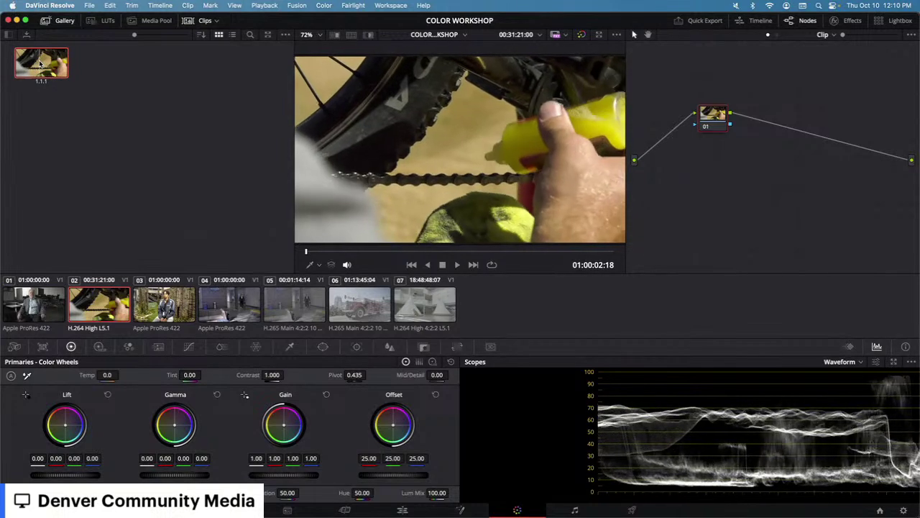
pyautogui.moveTo(39, 64); pyautogui.dragTo(786, 161)
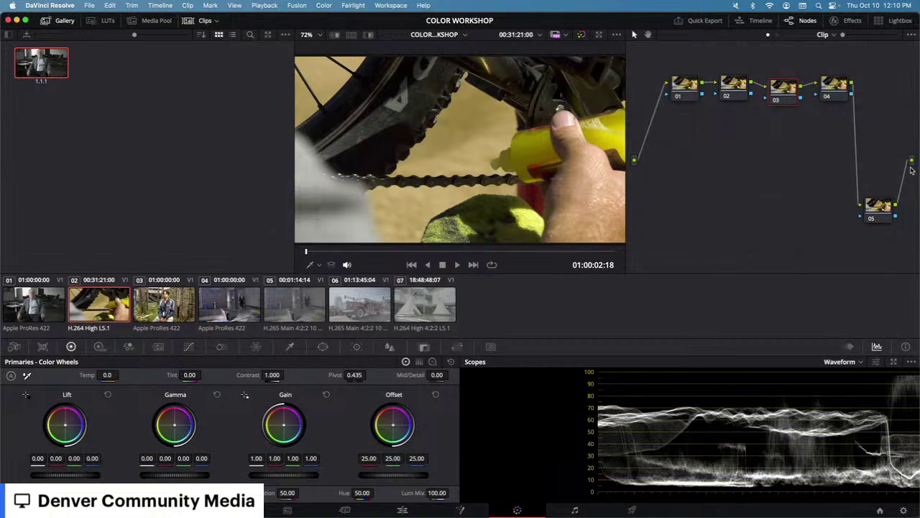
pyautogui.press('super+z')
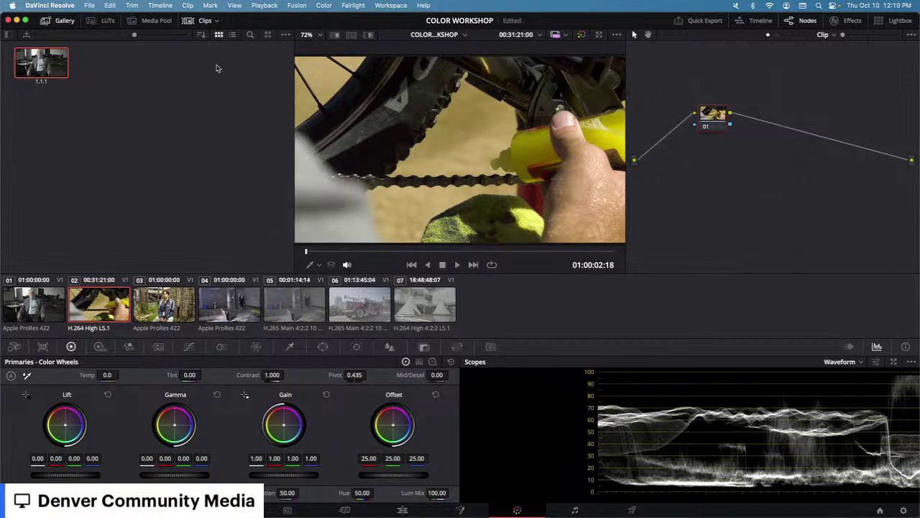
# Step: Compare clip 02 against the gallery still with an image wipe, shifting the wipe edge before turning it off
pyautogui.click(335, 36)
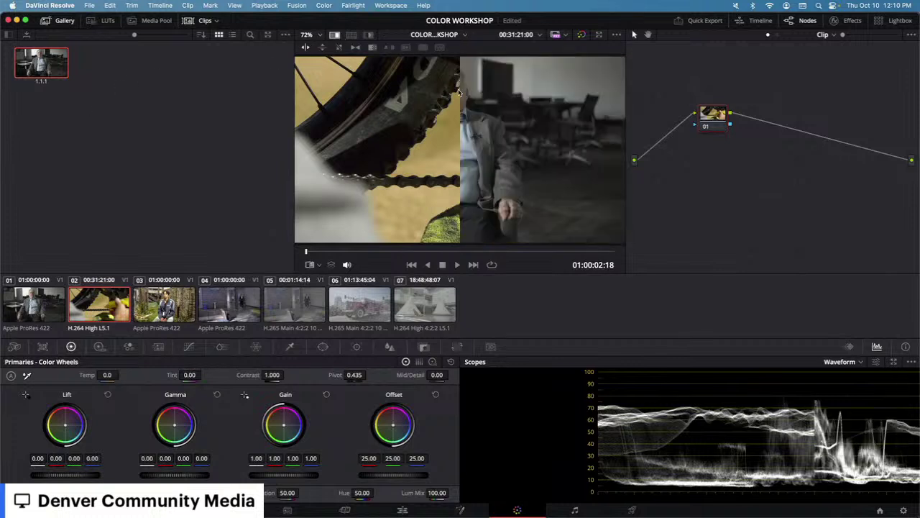
pyautogui.moveTo(458, 88); pyautogui.dragTo(434, 89)
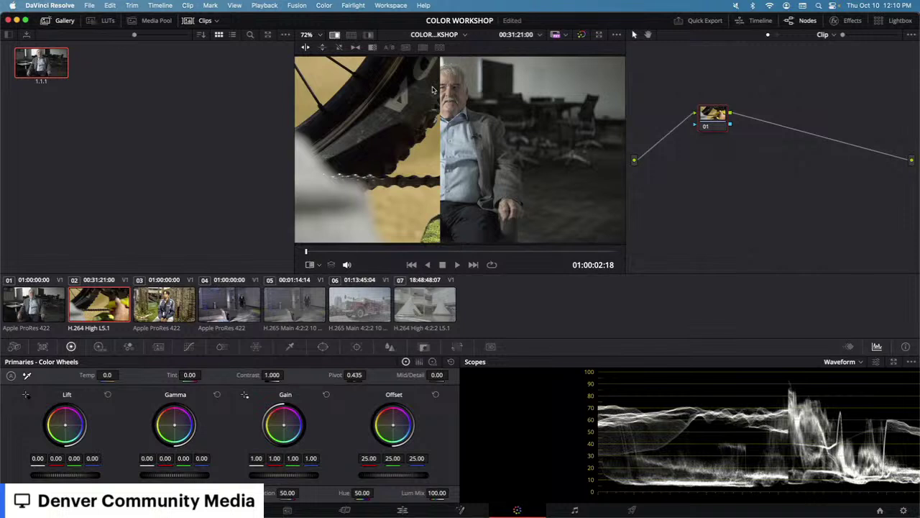
pyautogui.scroll(-1, 433, 89)
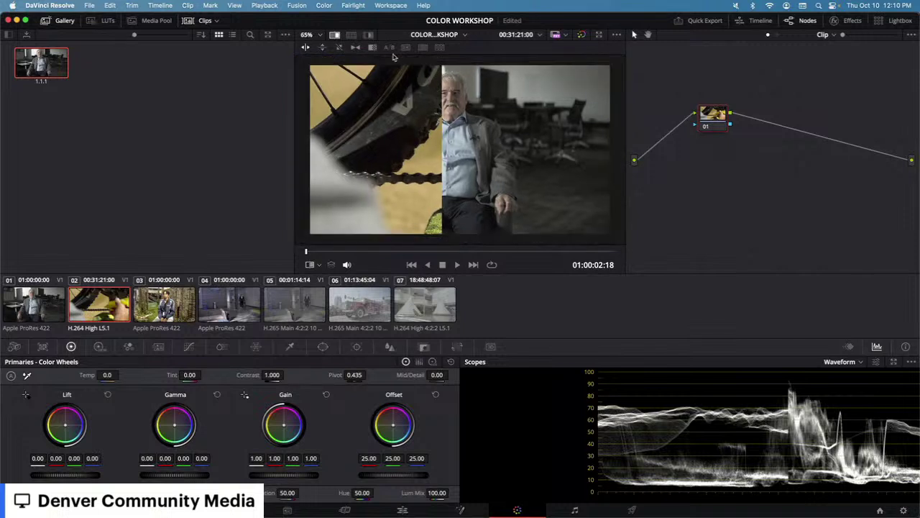
pyautogui.click(337, 37)
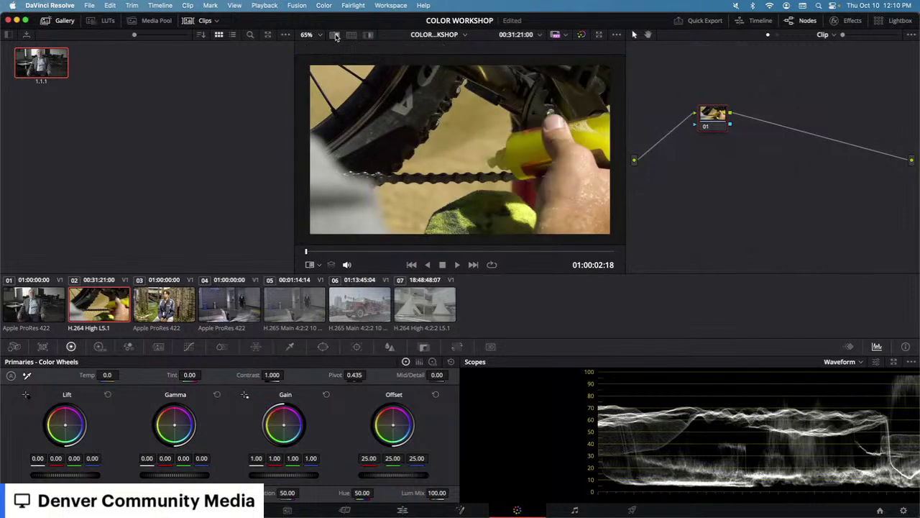
# Step: Review the timeline clips in order, from interview clip 01 through to teepee clip 07
pyautogui.click(32, 297)
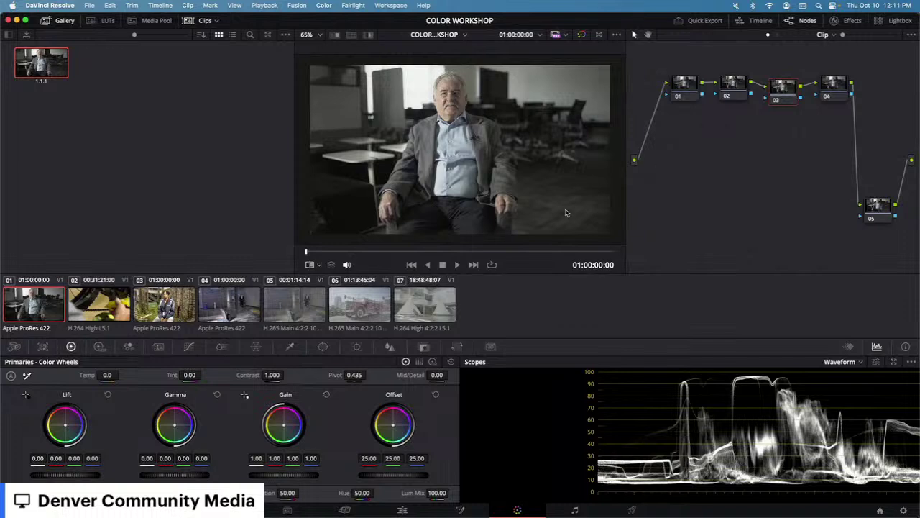
pyautogui.click(206, 21)
pyautogui.click(206, 21)
pyautogui.click(97, 309)
pyautogui.click(162, 317)
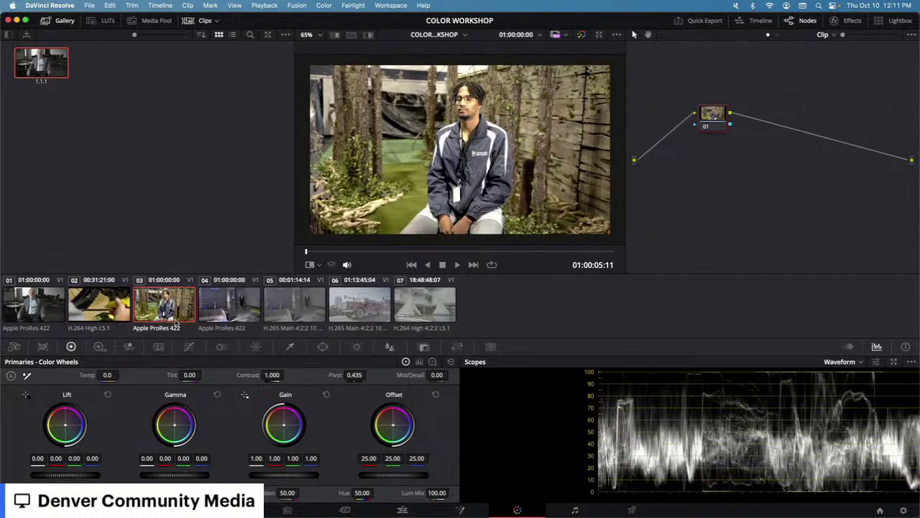
pyautogui.click(214, 314)
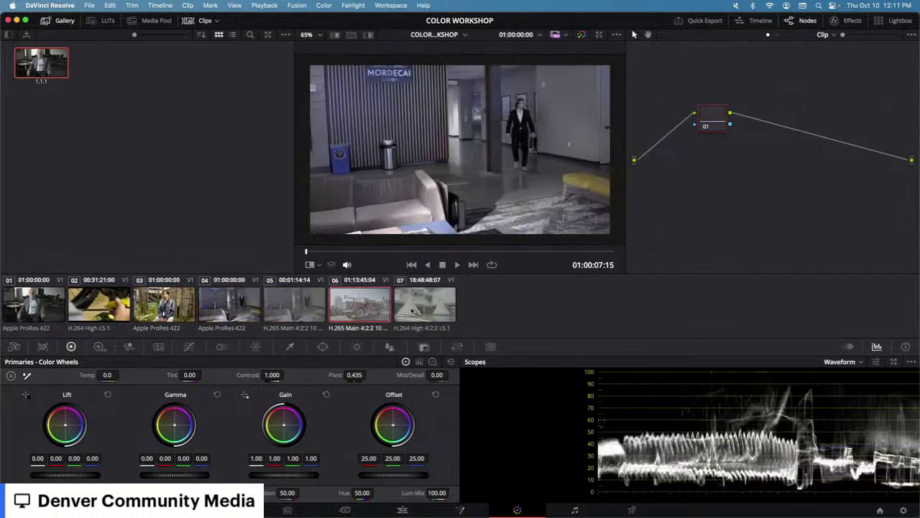
pyautogui.click(413, 310)
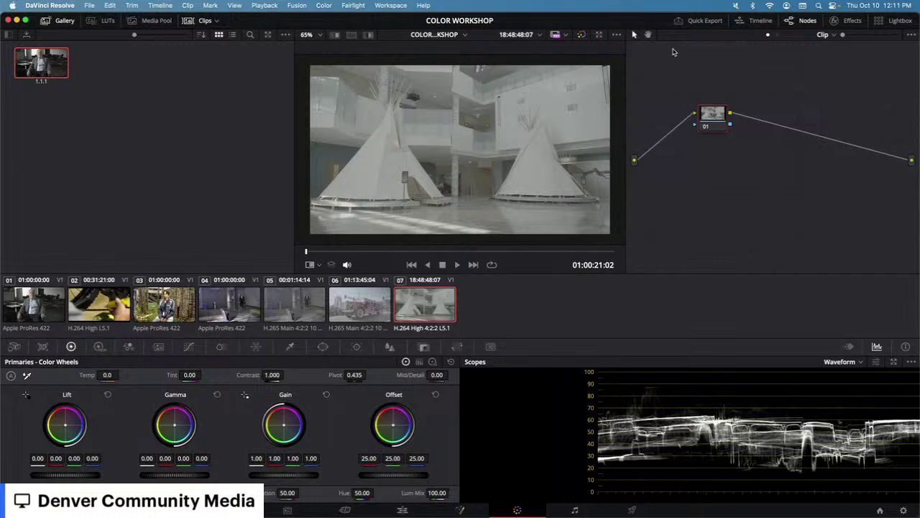
# Step: Show the mini timeline, scrub it to clip 03, and hide it again
pyautogui.click(740, 22)
pyautogui.click(98, 309)
pyautogui.click(134, 309)
pyautogui.click(200, 309)
pyautogui.click(270, 314)
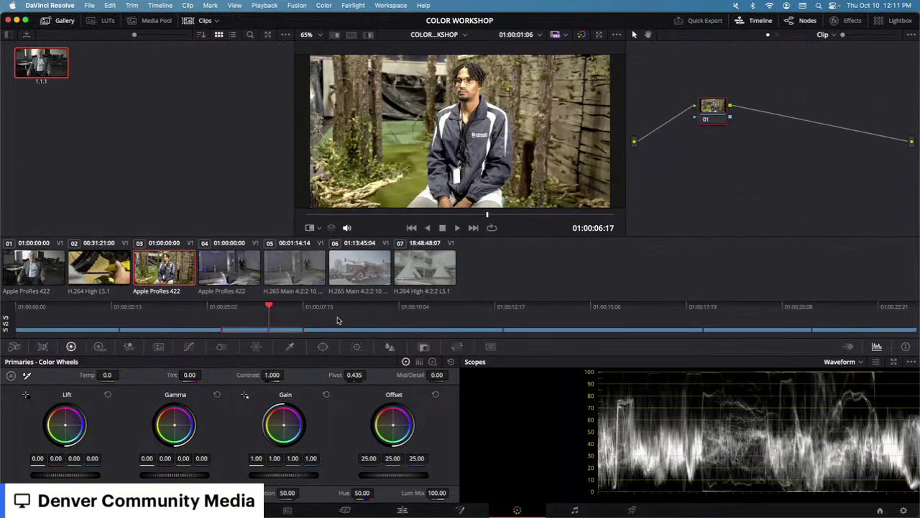
pyautogui.click(748, 23)
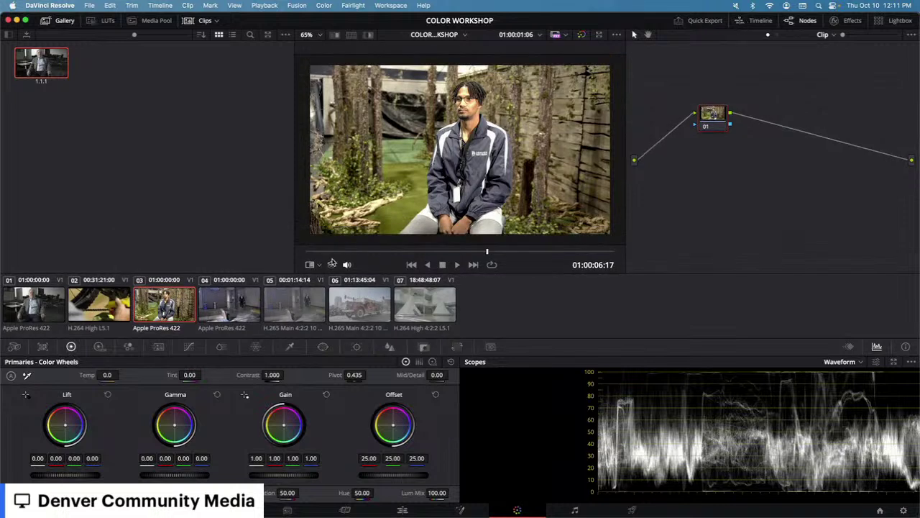
# Step: Look through the clips from 04 to 07 and return to interview clip 01
pyautogui.click(232, 313)
pyautogui.click(300, 314)
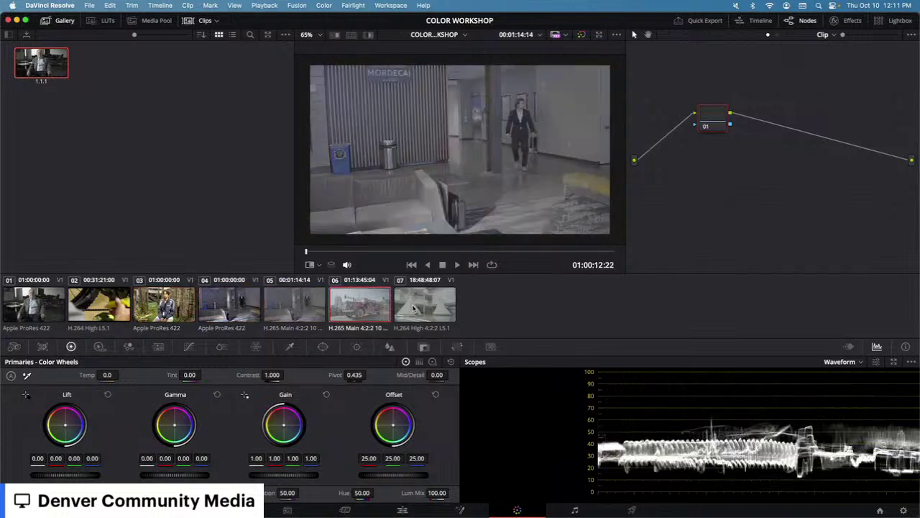
pyautogui.click(414, 308)
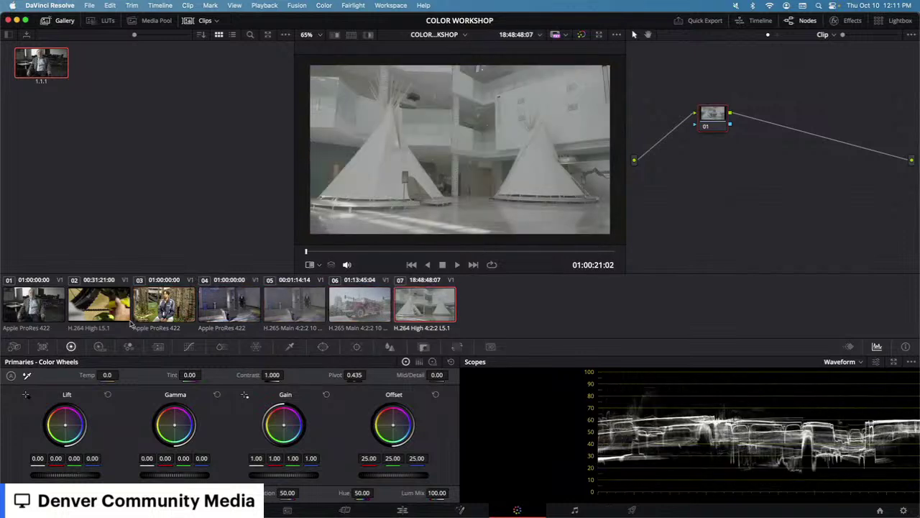
pyautogui.click(59, 308)
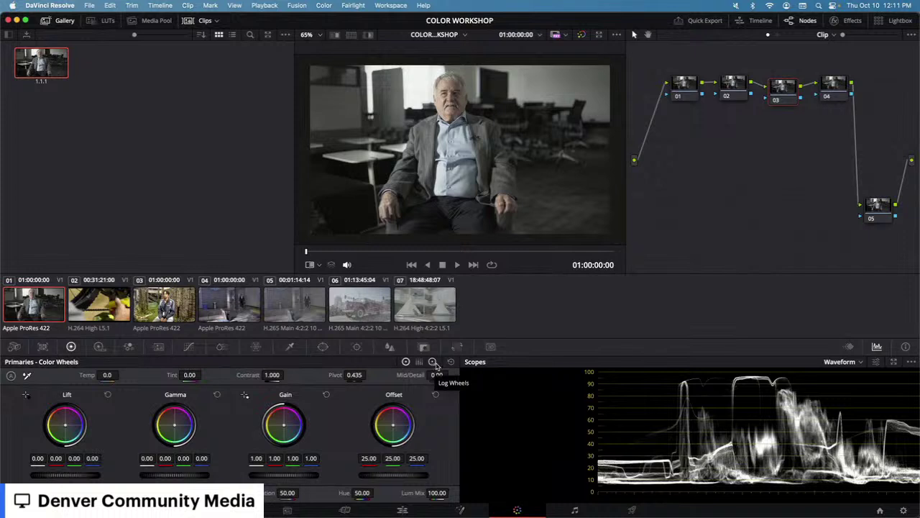
# Step: Check the custom curves and the scope's waveform scale style options, leaving the color wheels displayed
pyautogui.click(188, 346)
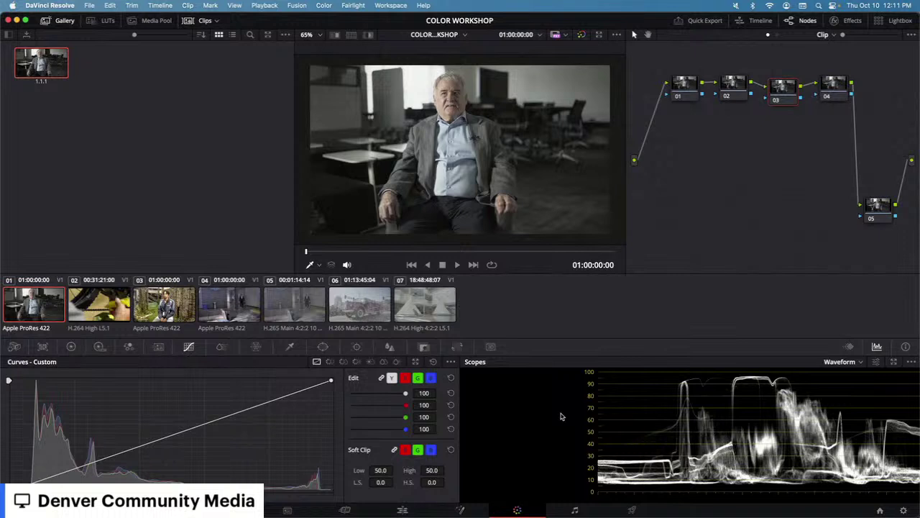
pyautogui.click(72, 347)
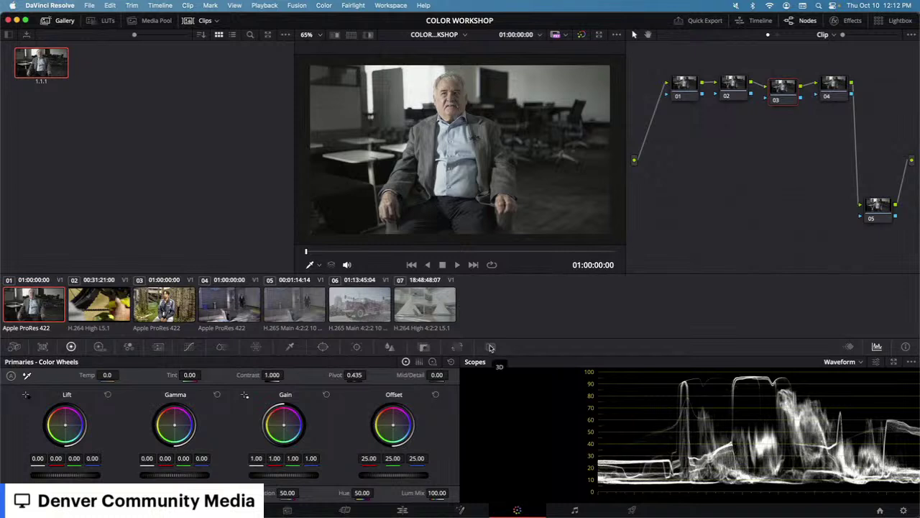
pyautogui.click(911, 362)
pyautogui.moveTo(887, 377)
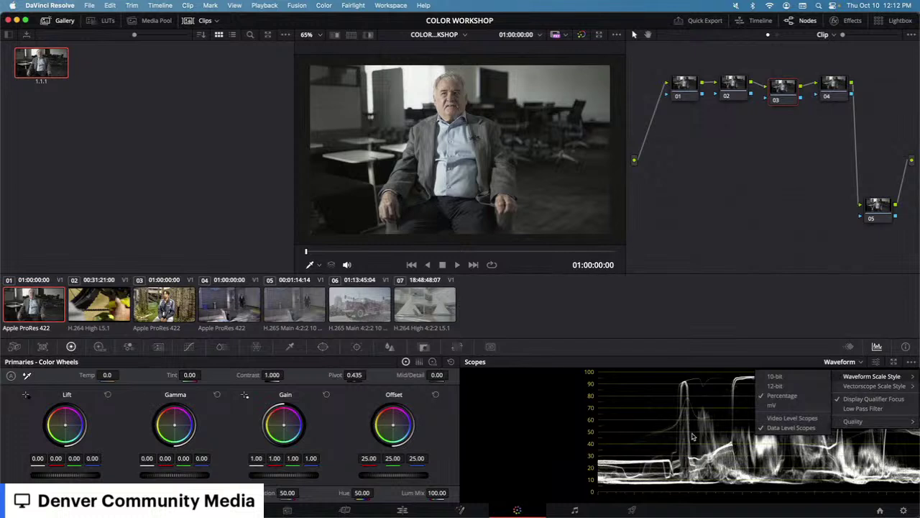
pyautogui.click(633, 442)
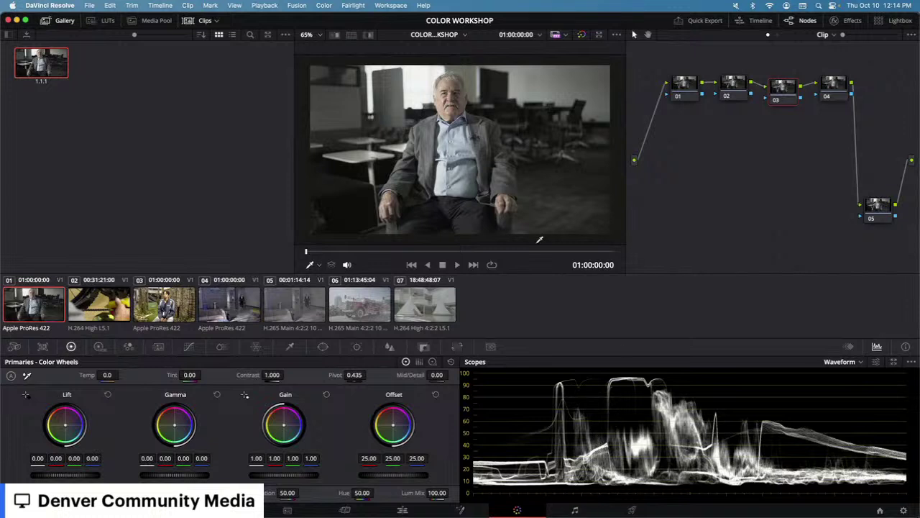
# Step: Align node 03 with its neighbours in the upper row and check the available scope types
pyautogui.moveTo(779, 94); pyautogui.dragTo(779, 89)
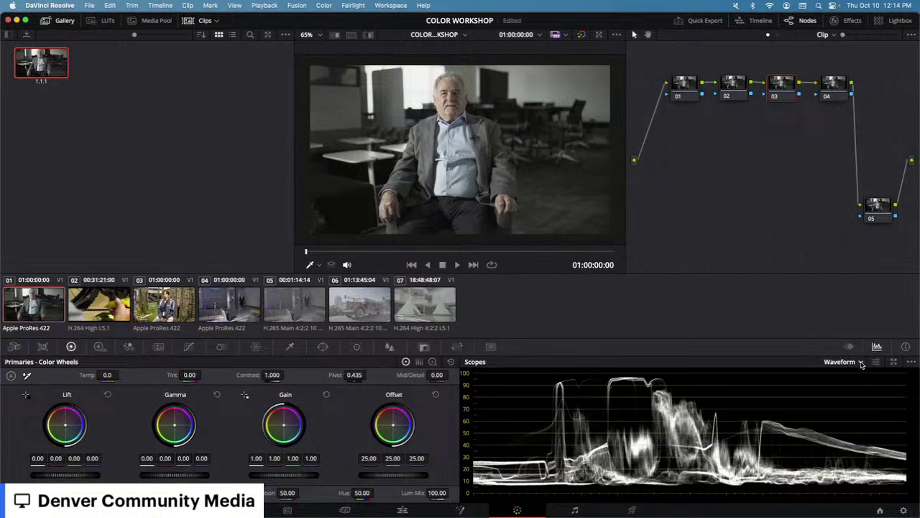
pyautogui.click(861, 363)
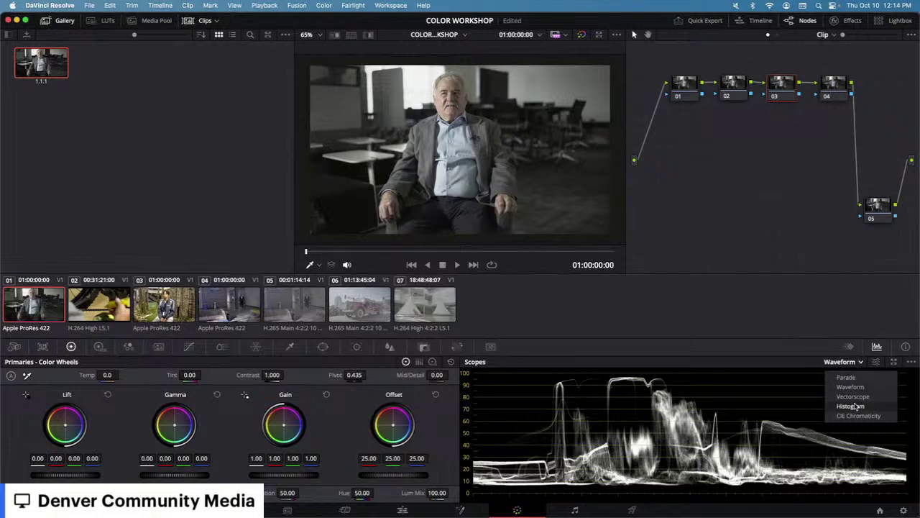
pyautogui.click(860, 363)
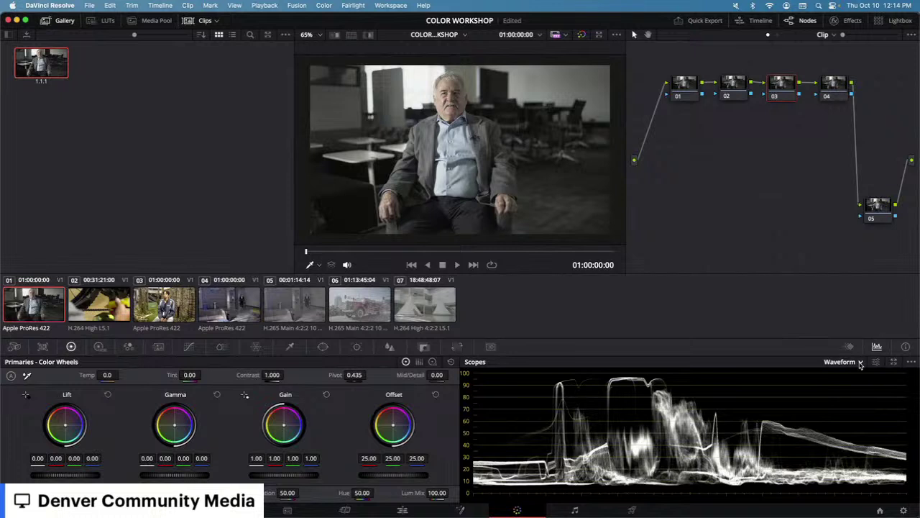
# Step: Try the waveform in RGB with Colorize on, and restore its Y display with Colorize off
pyautogui.click(876, 362)
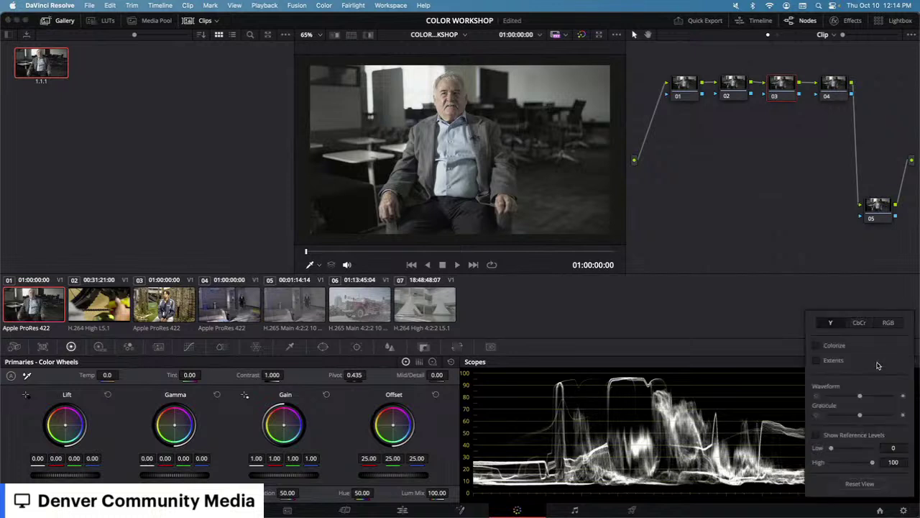
pyautogui.click(889, 323)
pyautogui.click(816, 378)
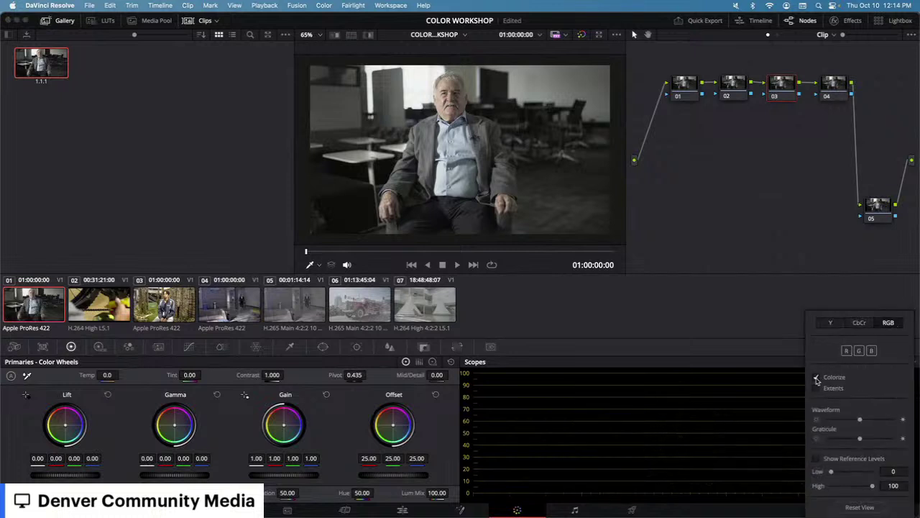
pyautogui.click(749, 376)
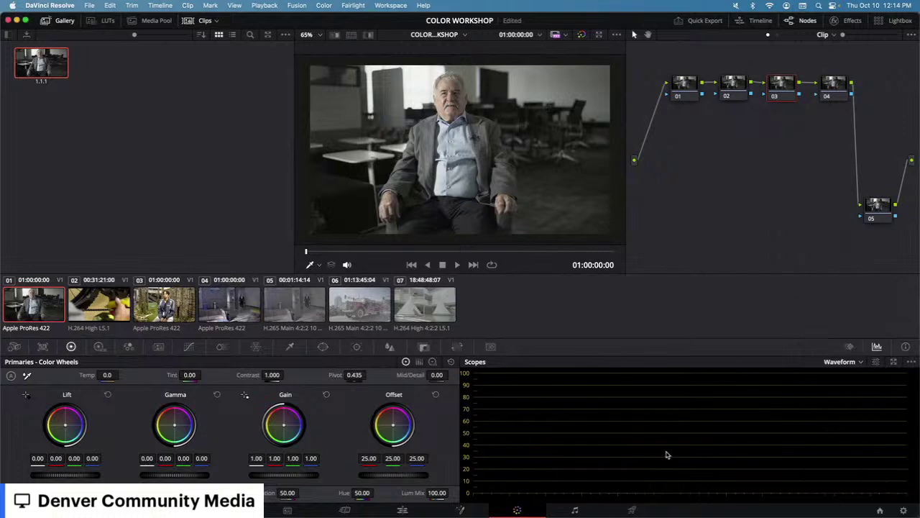
pyautogui.click(877, 363)
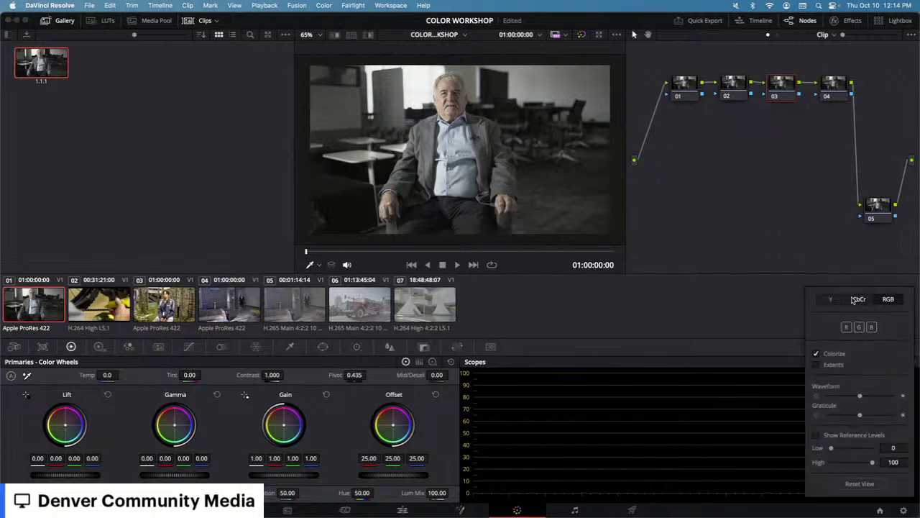
pyautogui.click(817, 354)
pyautogui.click(832, 300)
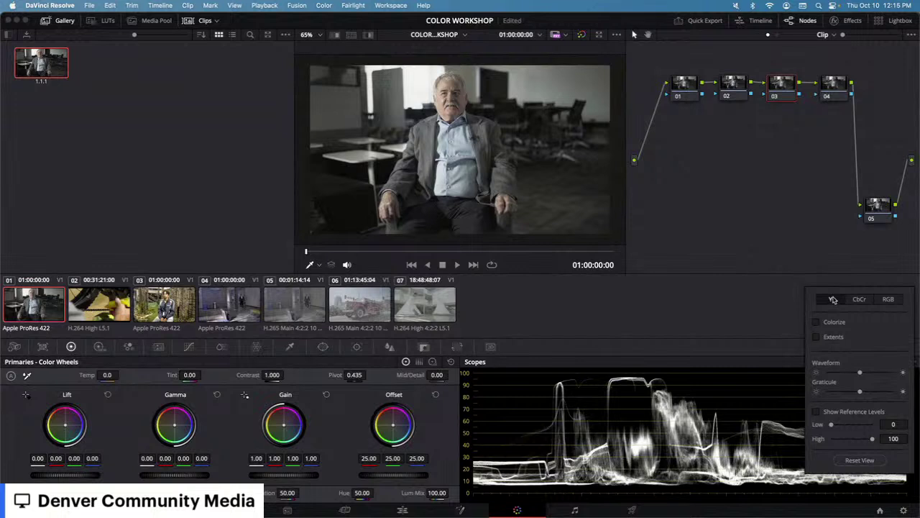
# Step: Compare the Y waveform with and without Colorize, leaving the option off
pyautogui.click(816, 323)
pyautogui.click(816, 323)
pyautogui.click(817, 322)
pyautogui.click(816, 323)
pyautogui.click(817, 323)
pyautogui.click(817, 323)
pyautogui.click(768, 346)
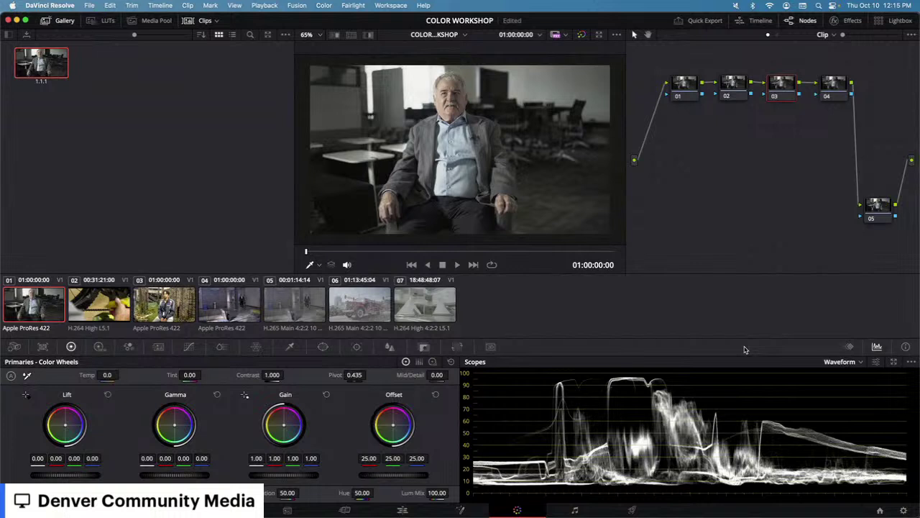
# Step: Save the project and examine the interview clip's waveform across its 0 to 100 scale
pyautogui.press('super+s')
pyautogui.scroll(5, 596, 374)
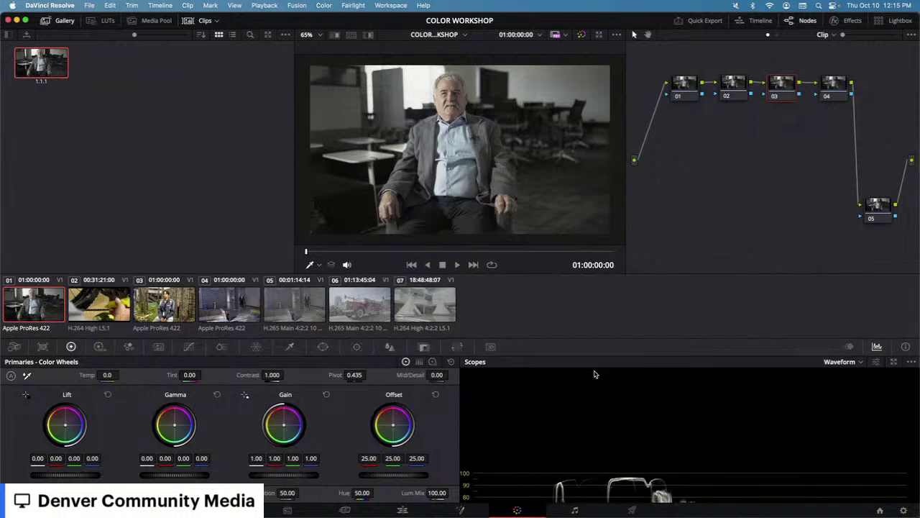
pyautogui.scroll(-5, 568, 437)
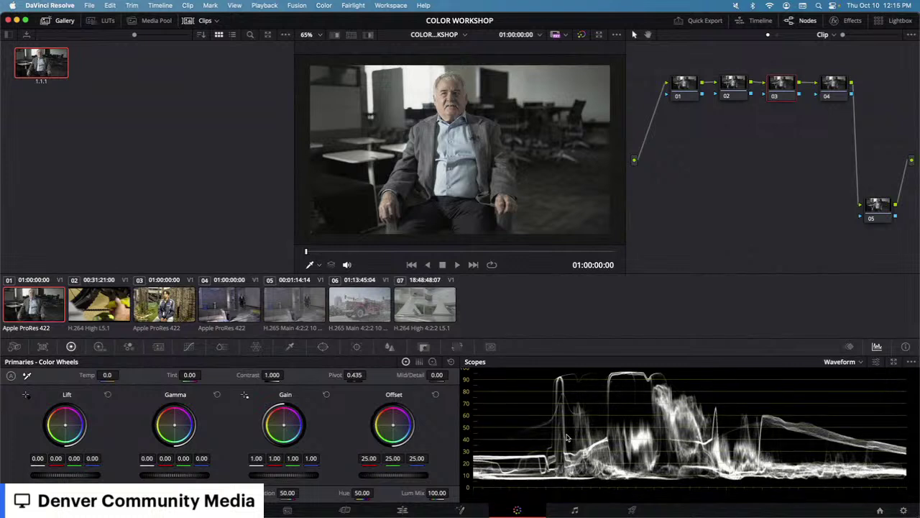
pyautogui.scroll(-5, 568, 437)
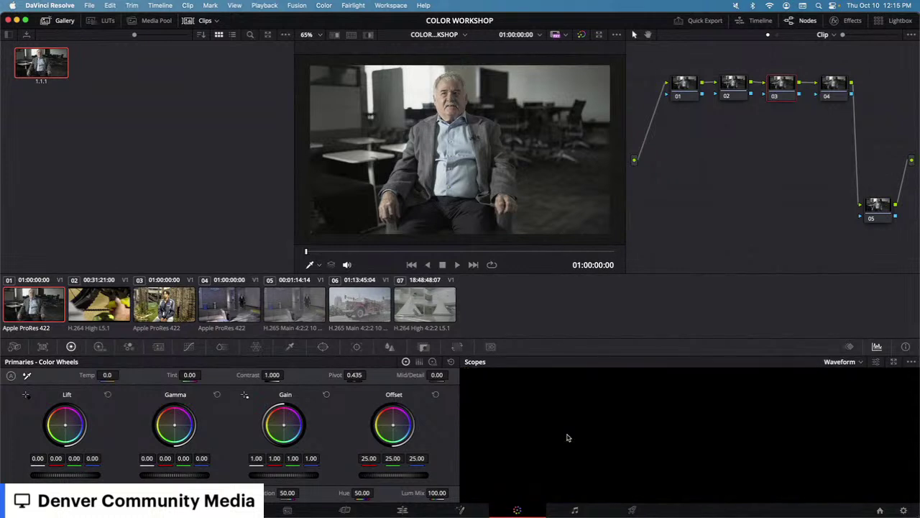
pyautogui.scroll(-3, 566, 436)
pyautogui.scroll(3, 569, 430)
pyautogui.scroll(-5, 570, 431)
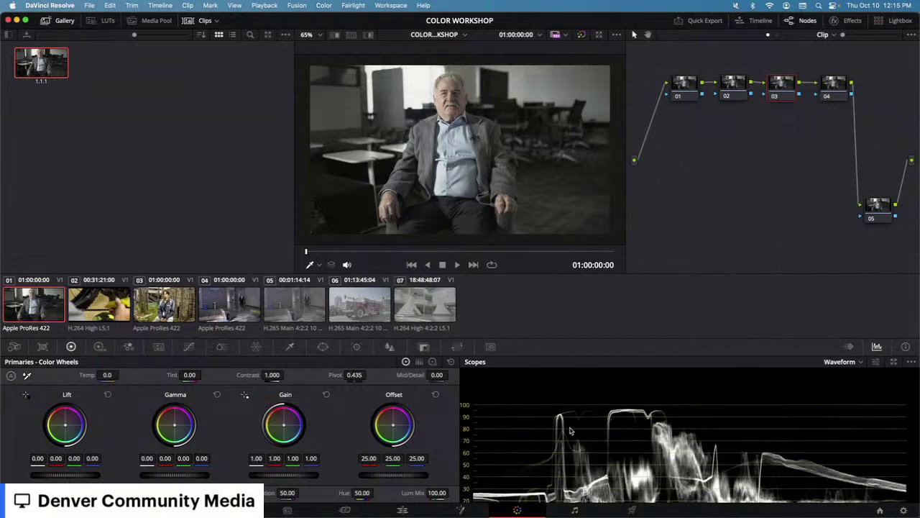
pyautogui.scroll(-1, 571, 430)
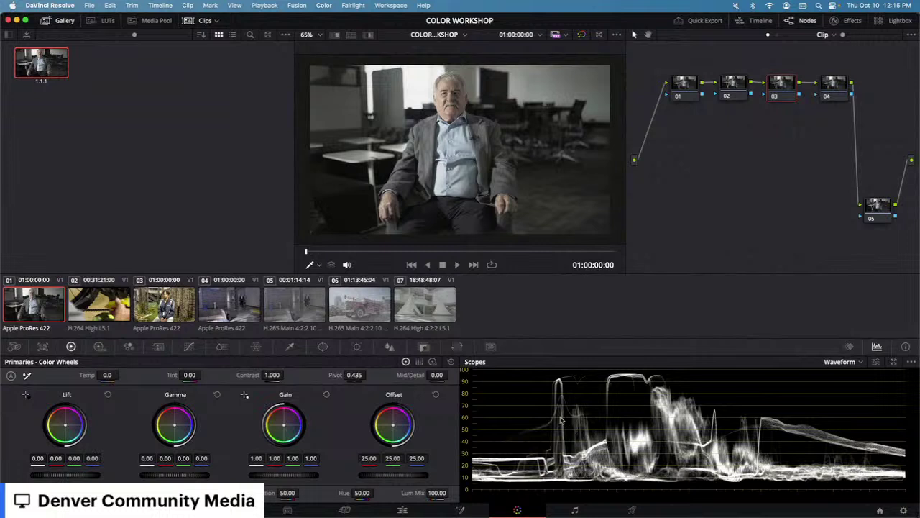
# Step: Check the waveform scope's additional display options and enlarge the viewer image to 75%
pyautogui.scroll(1, 561, 420)
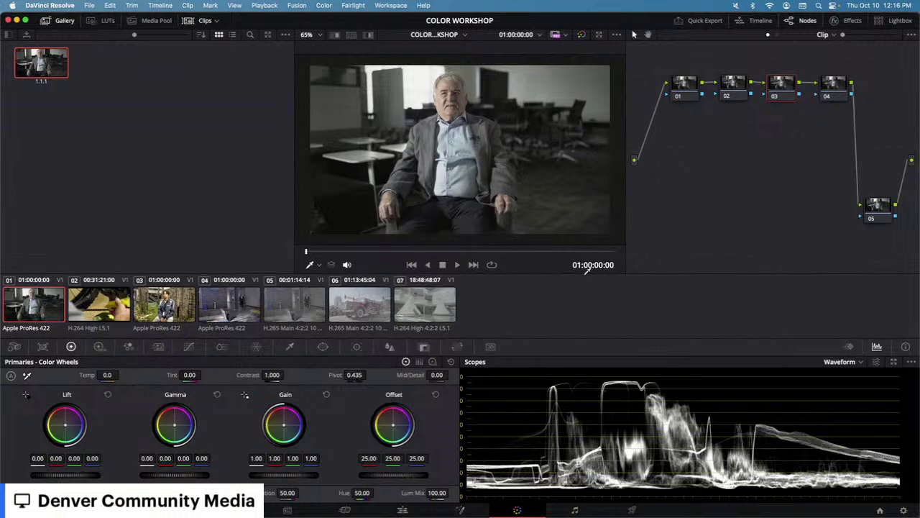
pyautogui.click(911, 361)
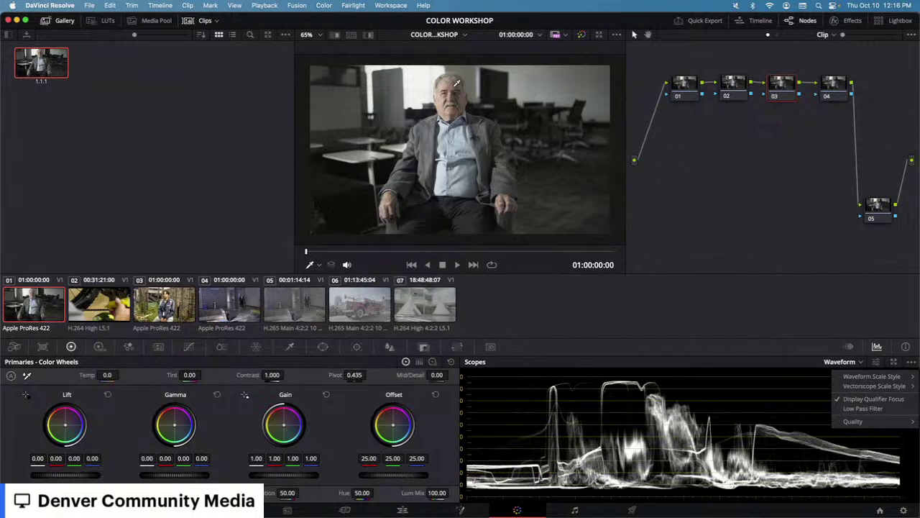
pyautogui.click(788, 402)
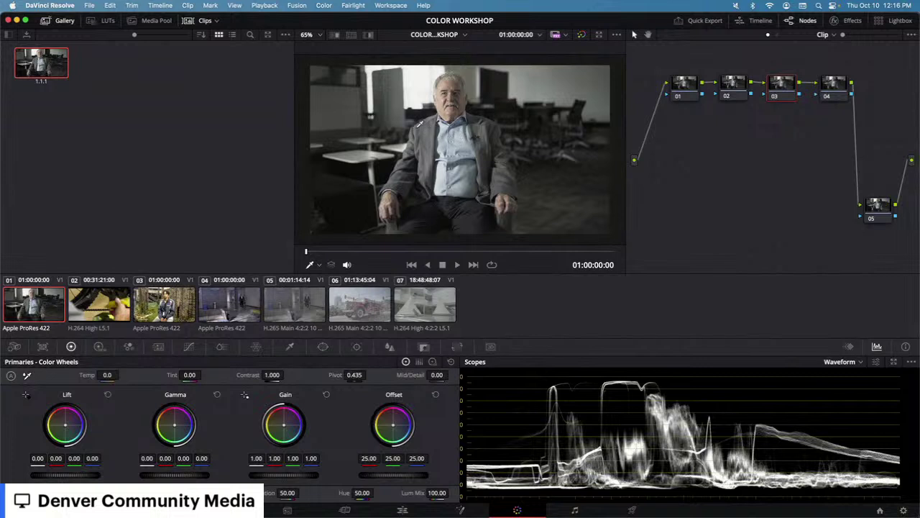
pyautogui.scroll(1, 412, 73)
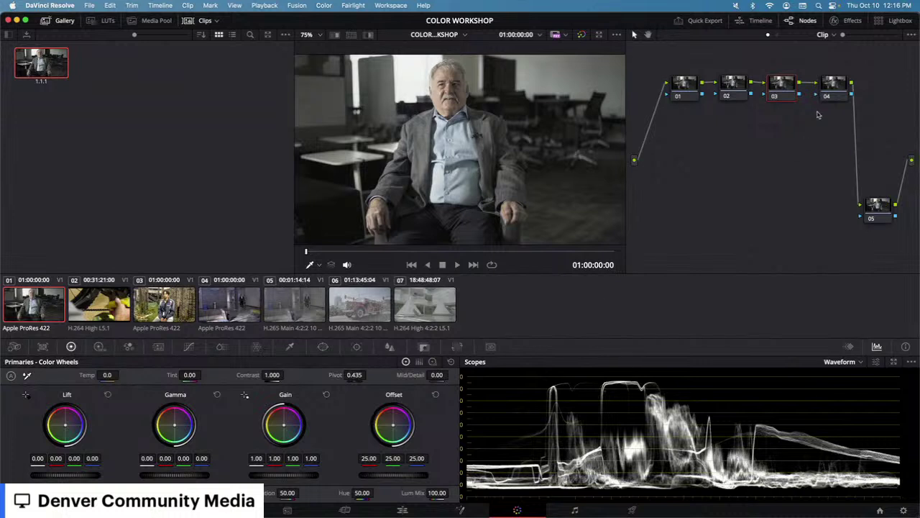
# Step: Try raising and lowering the Gain on node 03 against the waveform, and reset the node's grade
pyautogui.moveTo(284, 476); pyautogui.dragTo(247, 478)
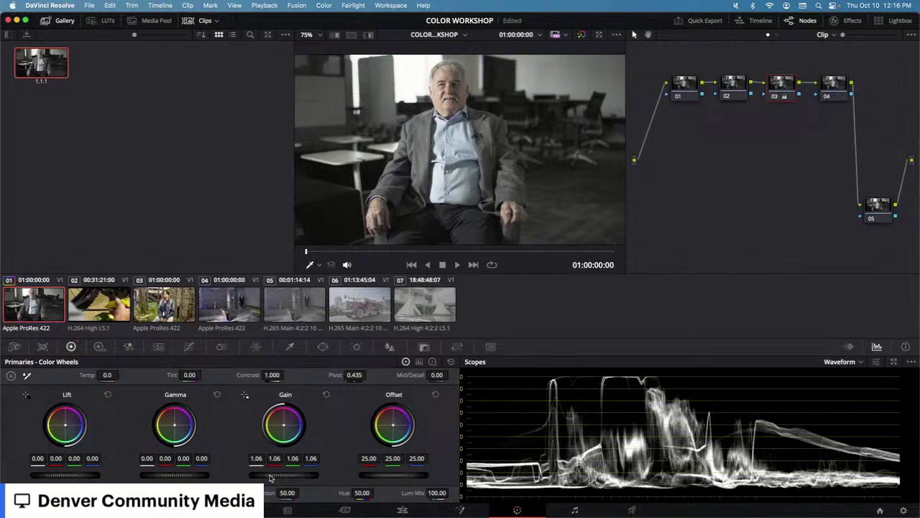
pyautogui.moveTo(270, 478); pyautogui.dragTo(267, 478)
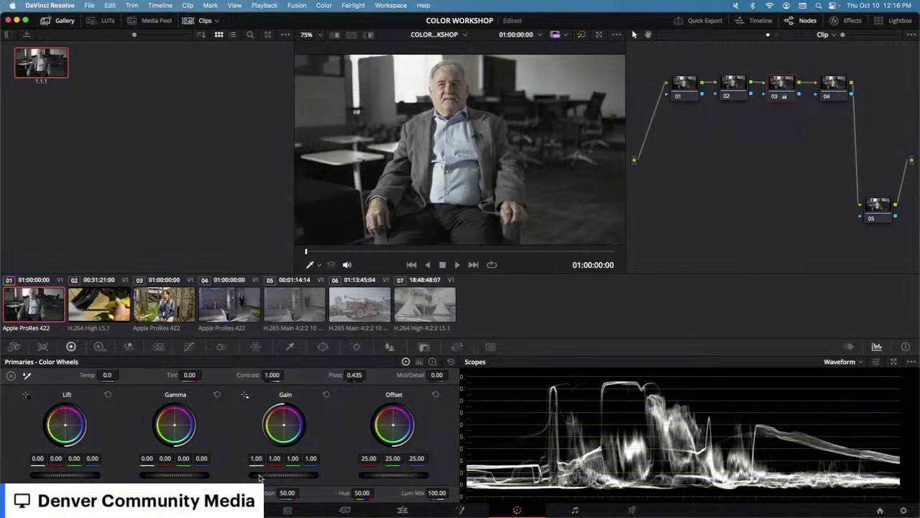
pyautogui.rightClick(792, 94)
pyautogui.click(799, 96)
# Step: Switch the scope from Waveform to Parade to show separate red, green and blue channels
pyautogui.click(862, 364)
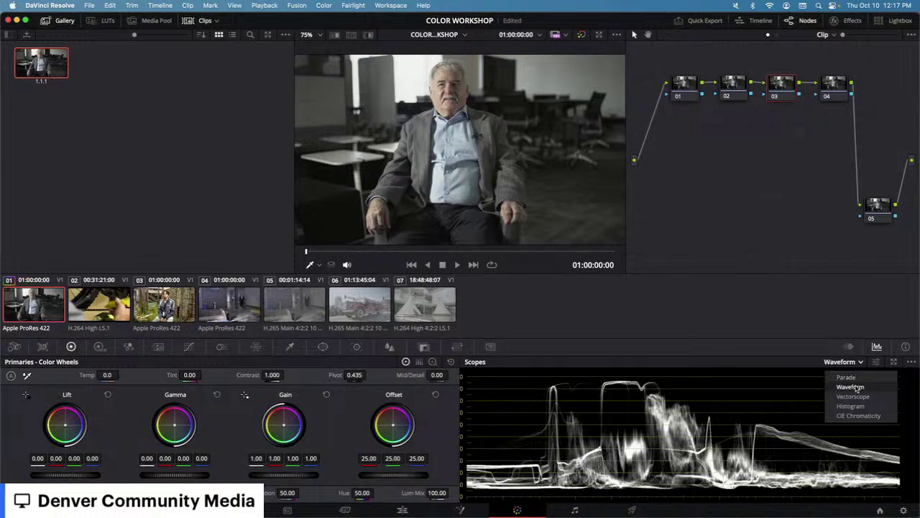
pyautogui.click(850, 387)
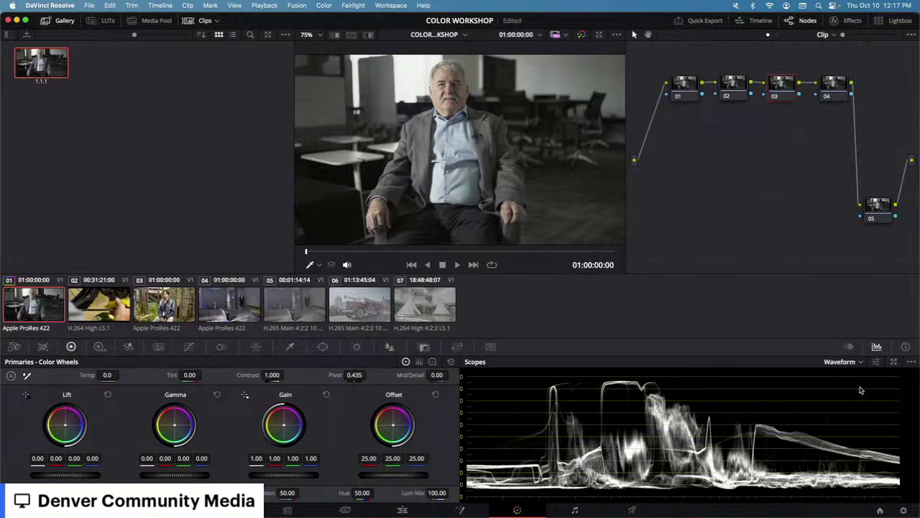
pyautogui.click(862, 363)
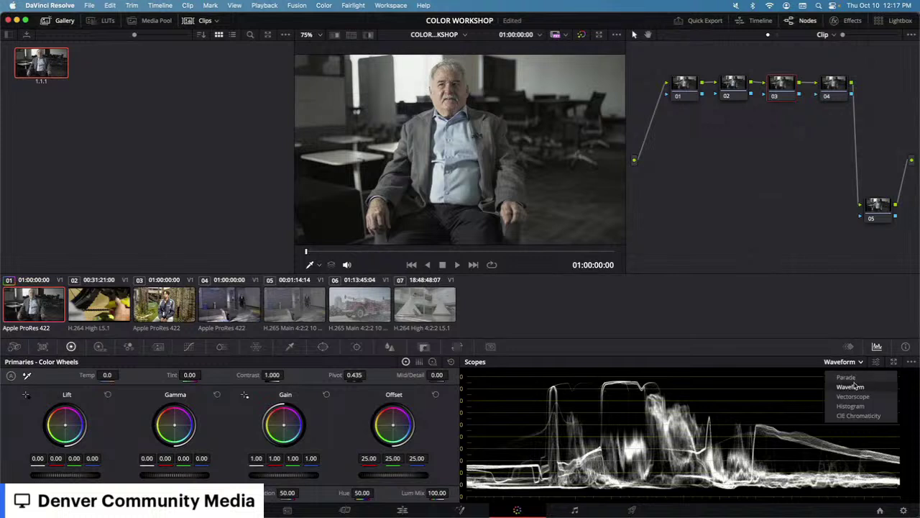
pyautogui.click(853, 378)
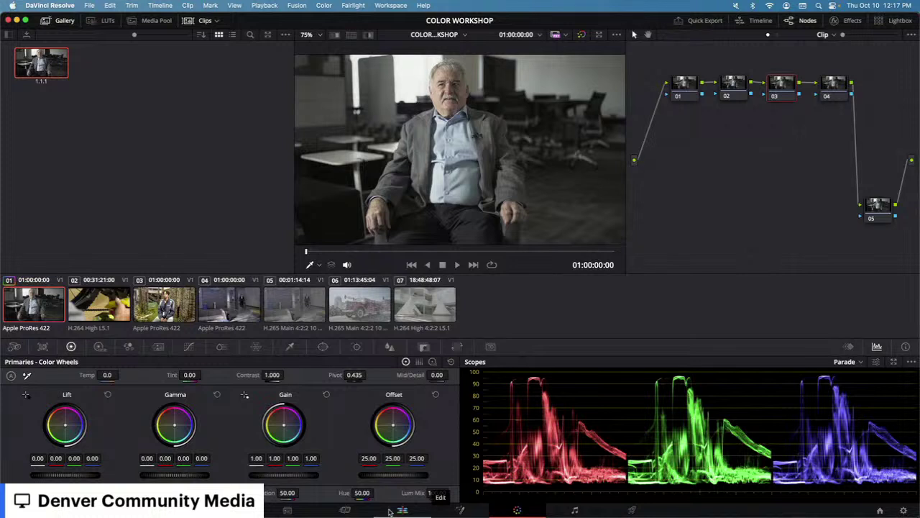
# Step: Try a saturation of 0.00 on node 03 and reset it to 50.00
pyautogui.moveTo(295, 493); pyautogui.dragTo(237, 493)
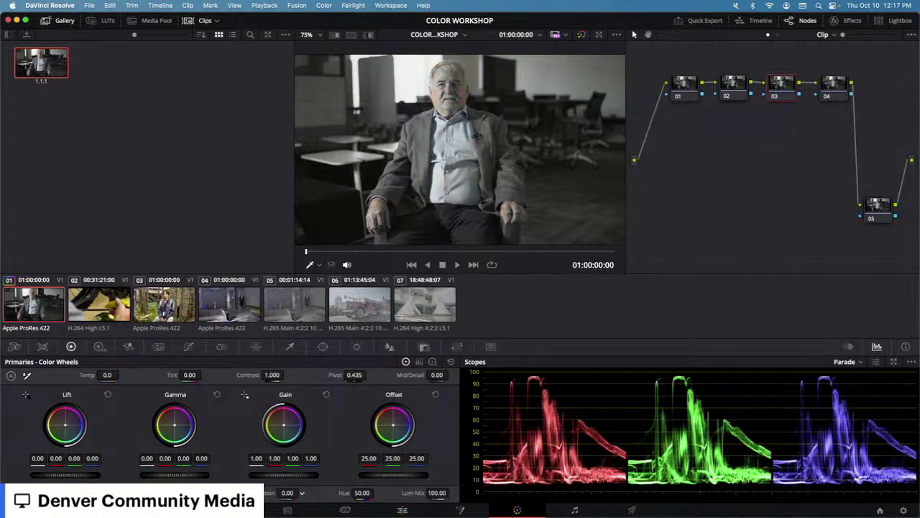
pyautogui.moveTo(302, 493); pyautogui.dragTo(290, 493)
pyautogui.doubleClick(291, 494)
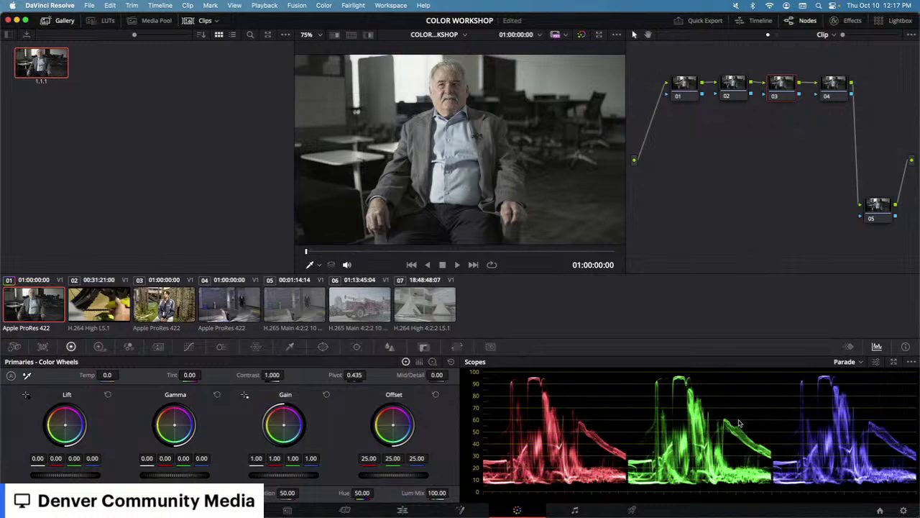
# Step: Try a blue and then a warm Offset tint on node 03 against the RGB parade, resetting Offset each time
pyautogui.moveTo(403, 428)
pyautogui.mouseDown()
pyautogui.moveTo(397, 434)
pyautogui.moveTo(390, 424)
pyautogui.moveTo(399, 428)
pyautogui.mouseUp()
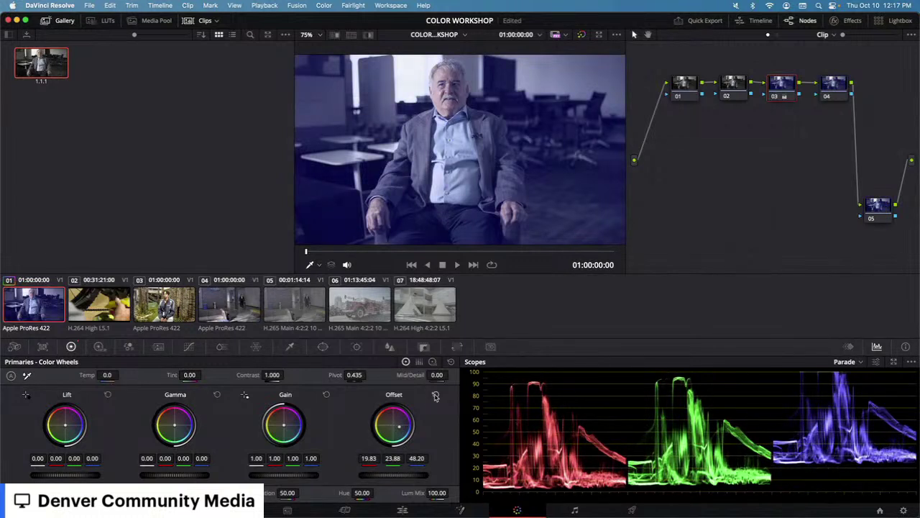
pyautogui.click(435, 396)
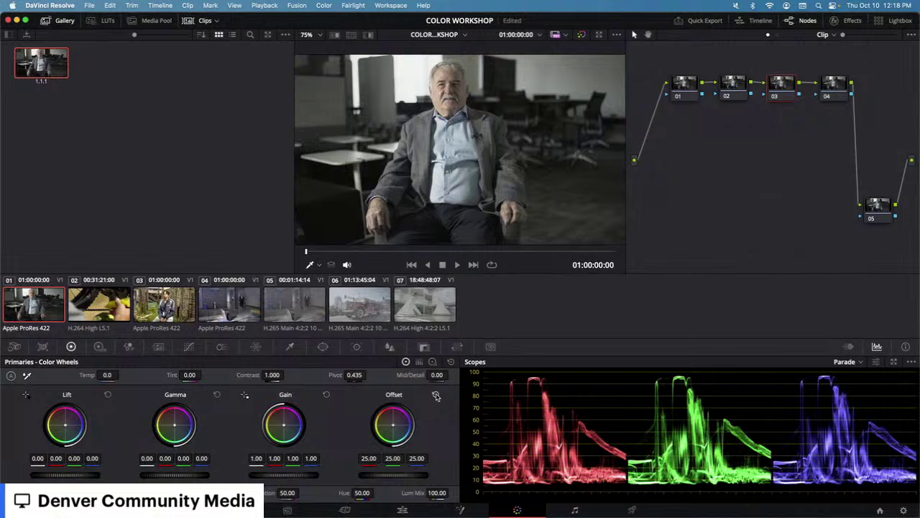
pyautogui.moveTo(394, 426); pyautogui.dragTo(391, 427)
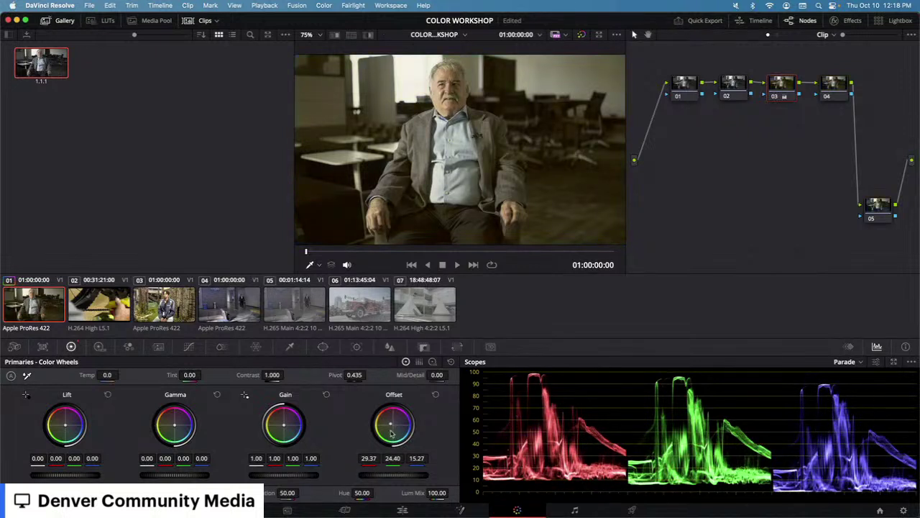
pyautogui.click(436, 394)
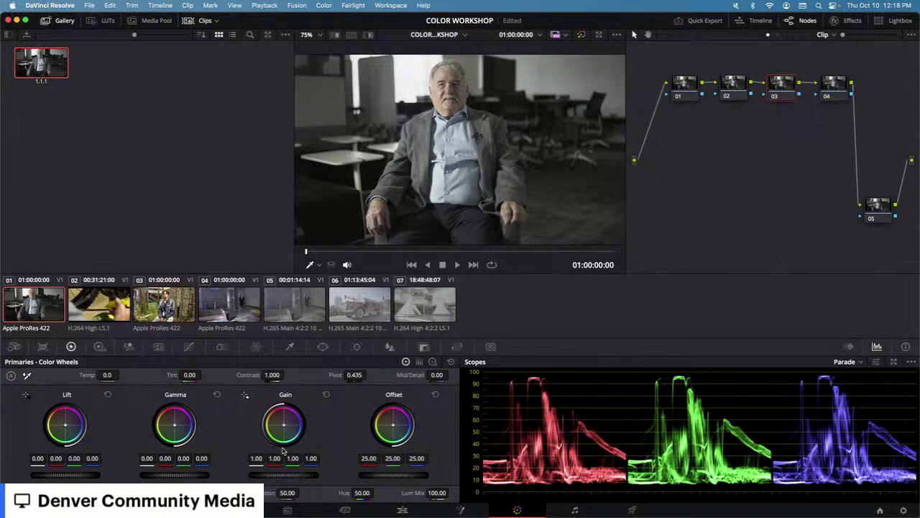
# Step: Lower node 03's Lift to -0.03 on all channels and switch the primaries to Log Wheels
pyautogui.moveTo(92, 476); pyautogui.dragTo(85, 477)
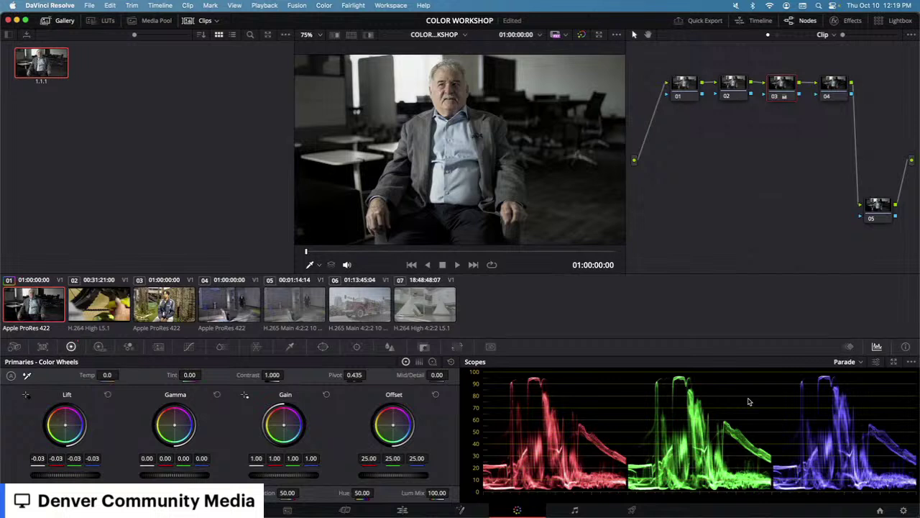
pyautogui.click(432, 361)
pyautogui.click(406, 363)
pyautogui.click(433, 362)
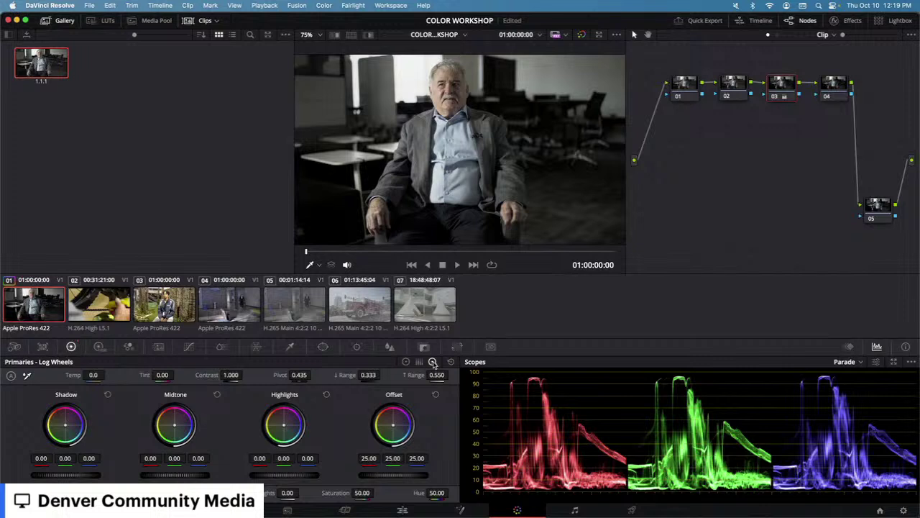
# Step: Examine the clip's Histogram, and display the Vectorscope alongside the primaries' Color Wheels
pyautogui.click(861, 363)
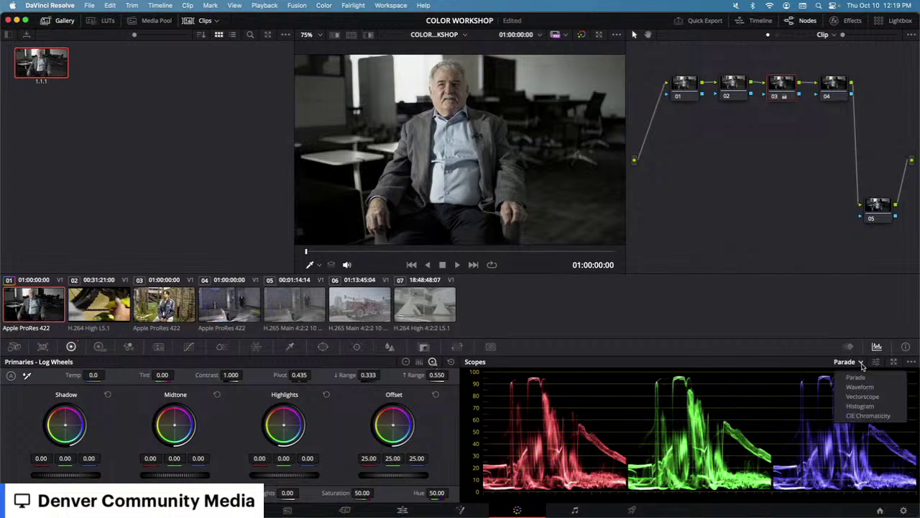
pyautogui.click(859, 406)
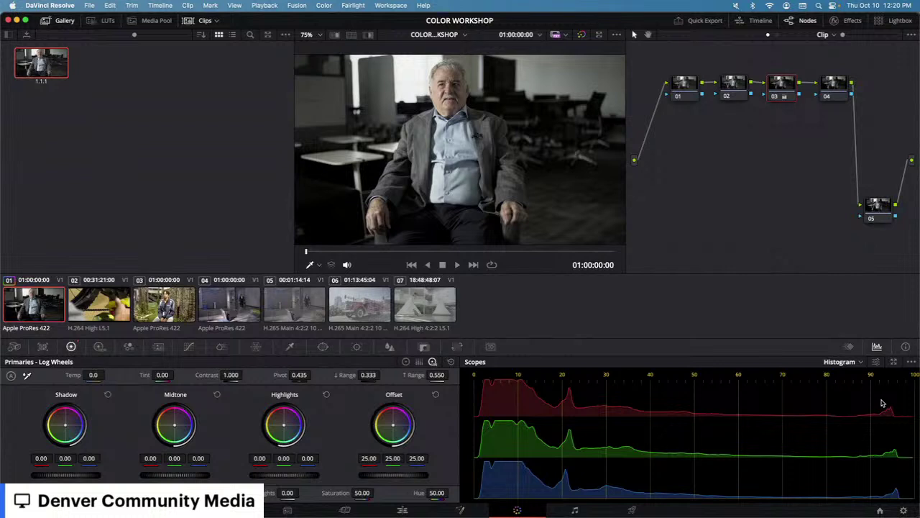
pyautogui.click(860, 362)
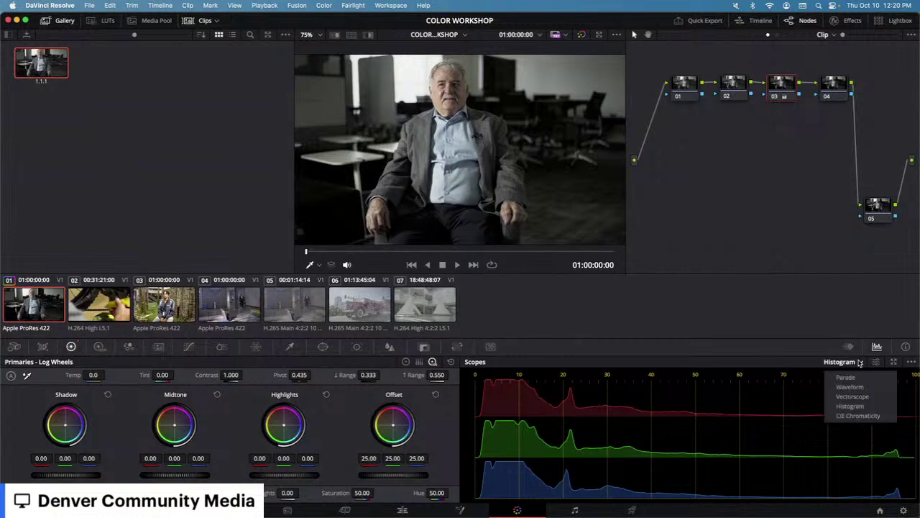
pyautogui.click(856, 397)
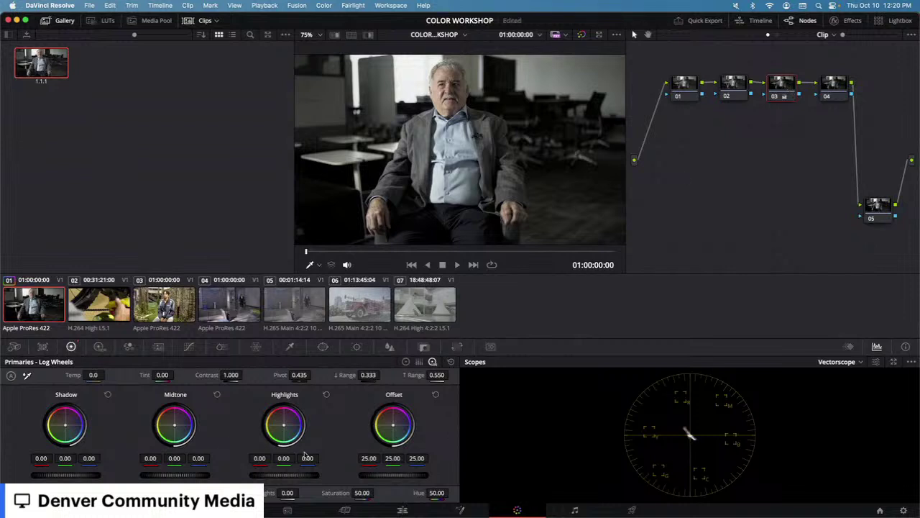
pyautogui.click(407, 362)
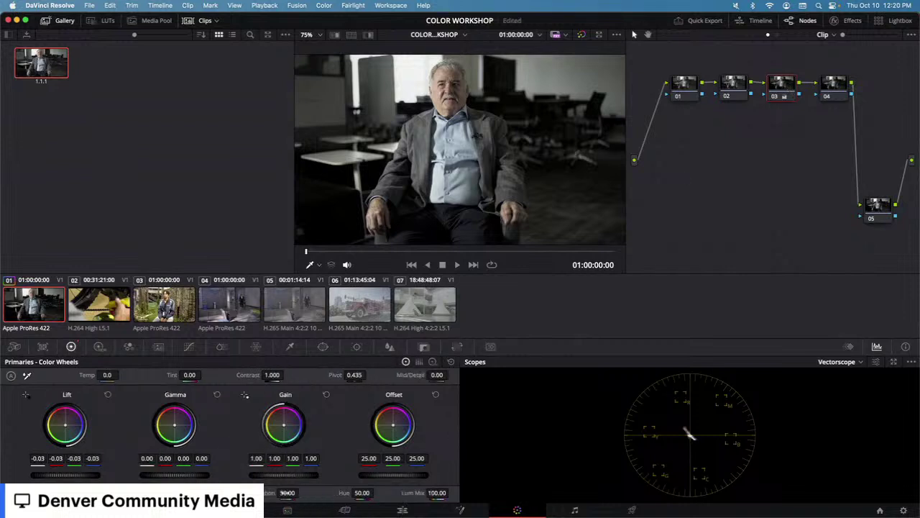
# Step: Try a saturation of 99.80 with tinted Offset and Gain against the vectorscope, and revert these adjustments on node 03
pyautogui.moveTo(301, 492)
pyautogui.mouseDown()
pyautogui.moveTo(273, 493)
pyautogui.moveTo(299, 493)
pyautogui.mouseUp()
pyautogui.moveTo(395, 426); pyautogui.dragTo(394, 429)
pyautogui.click(435, 394)
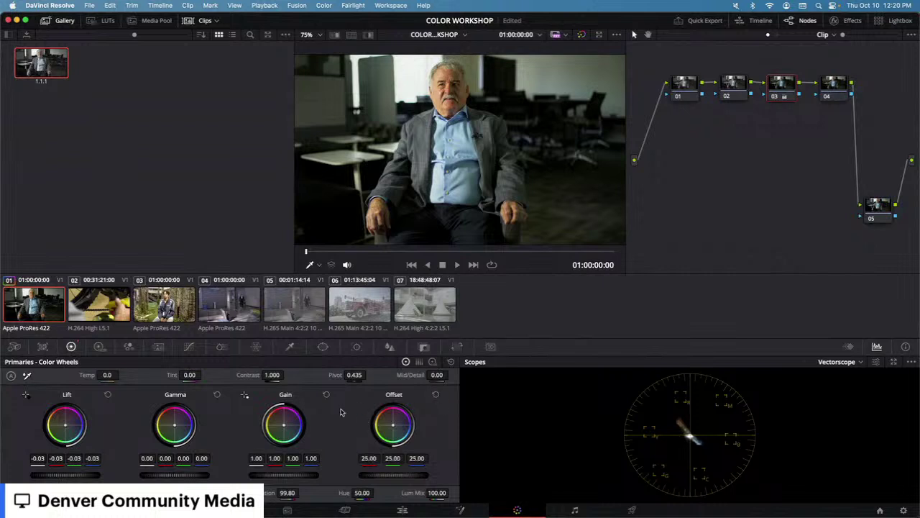
pyautogui.moveTo(290, 424); pyautogui.dragTo(282, 432)
pyautogui.press('super+z')
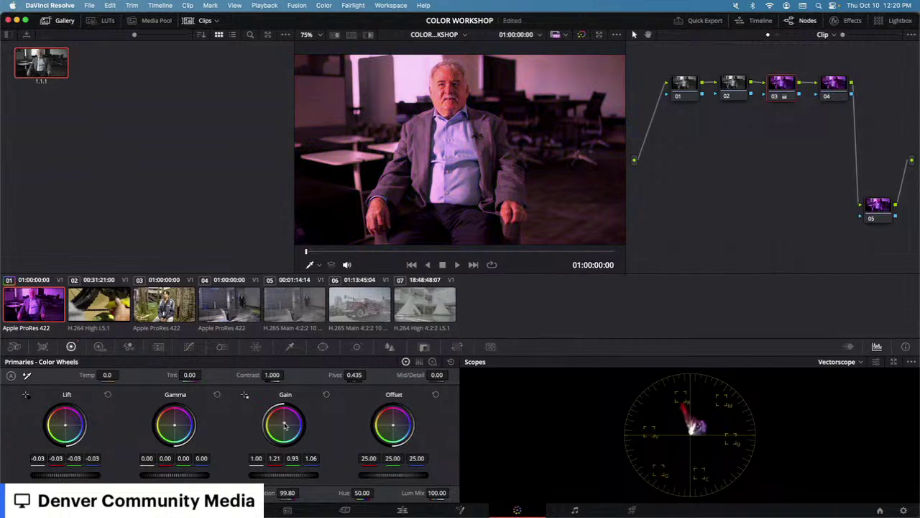
pyautogui.click(326, 394)
pyautogui.press('super+z')
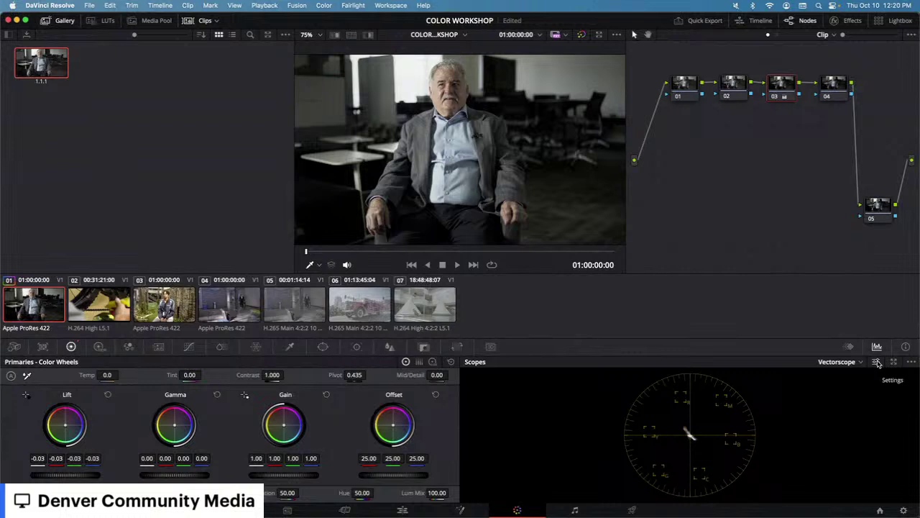
# Step: Turn on the skin tone indicator in the vectorscope's settings
pyautogui.click(877, 363)
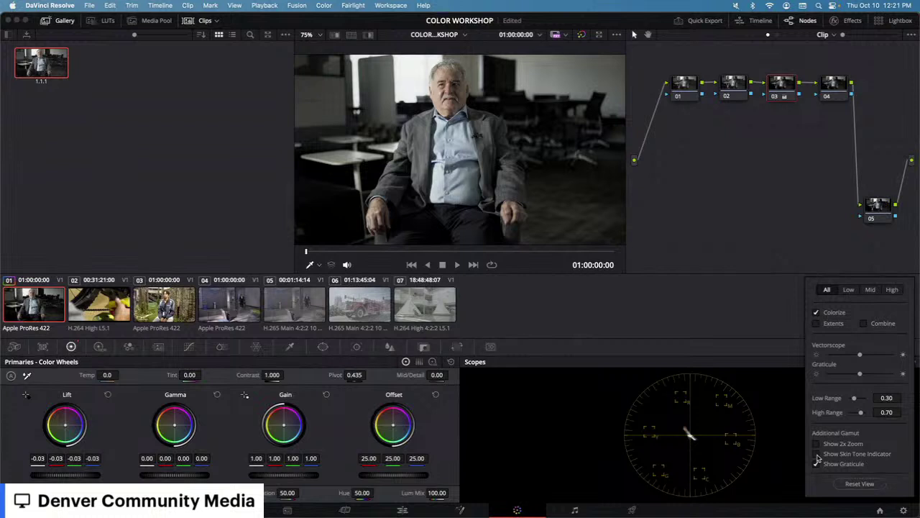
pyautogui.click(712, 446)
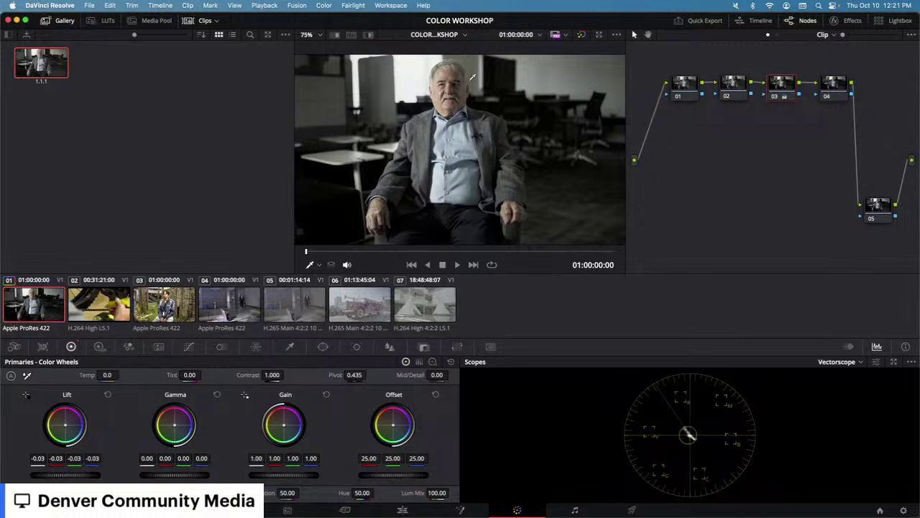
# Step: Try shifting node 03's Gain towards red and purple against the skin tone line, and undo the Gain changes
pyautogui.moveTo(284, 430); pyautogui.dragTo(286, 428)
pyautogui.moveTo(288, 430); pyautogui.dragTo(284, 434)
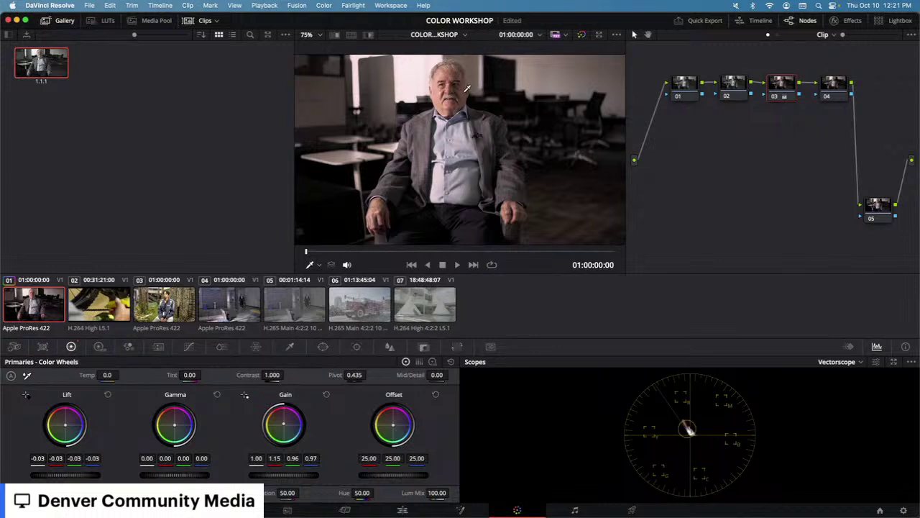
pyautogui.moveTo(288, 425); pyautogui.dragTo(291, 423)
pyautogui.moveTo(284, 426); pyautogui.dragTo(294, 420)
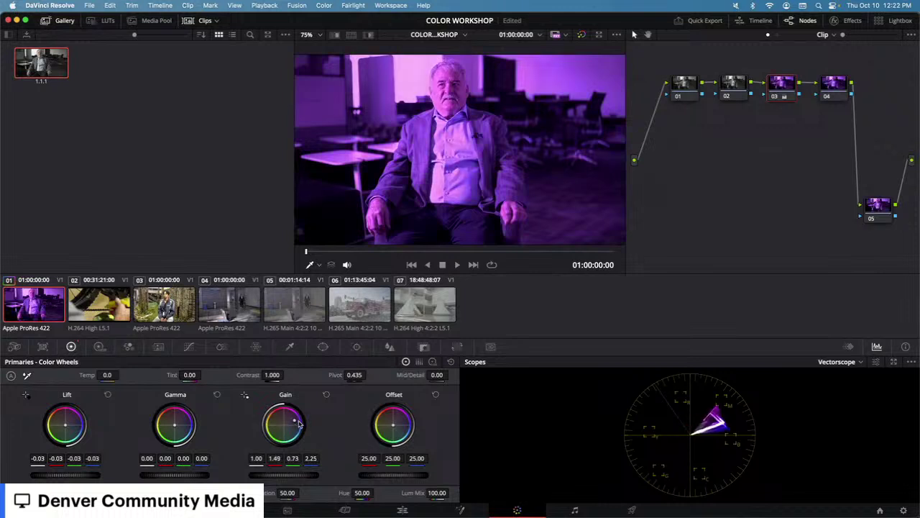
pyautogui.hotkey('ctrl', 'z')
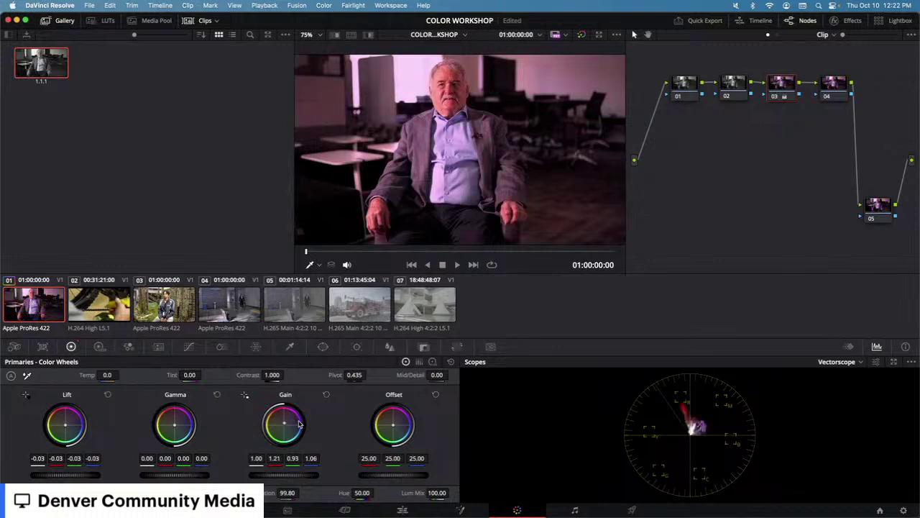
pyautogui.hotkey('ctrl', 'z')
pyautogui.hotkey('ctrl', 'z')
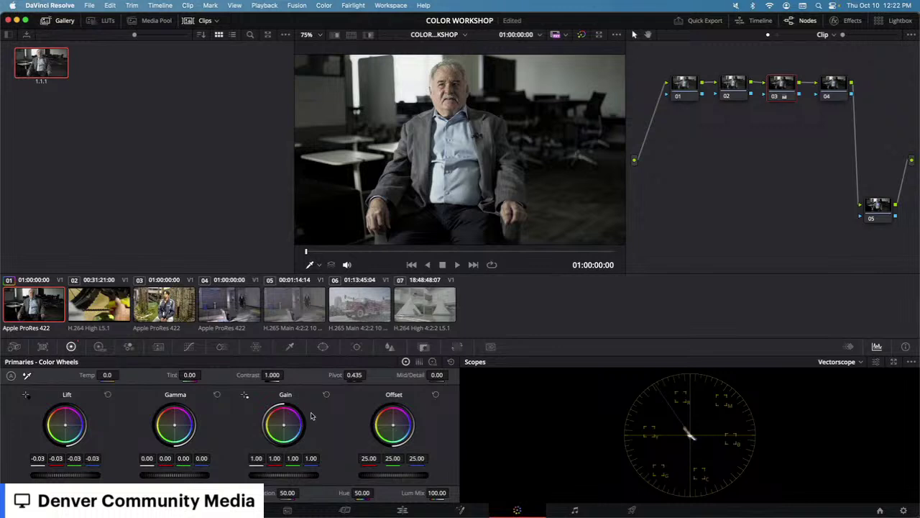
# Step: Switch the scope back to Parade and save the project
pyautogui.click(860, 363)
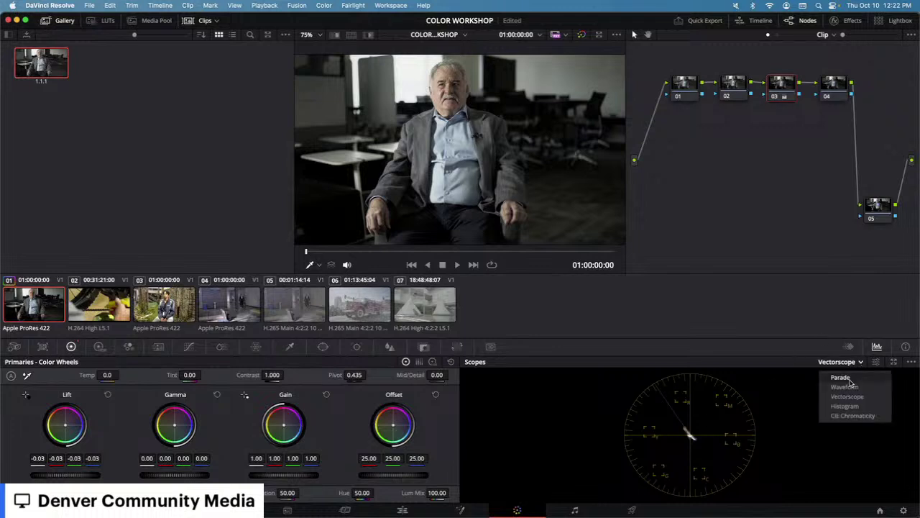
pyautogui.click(847, 378)
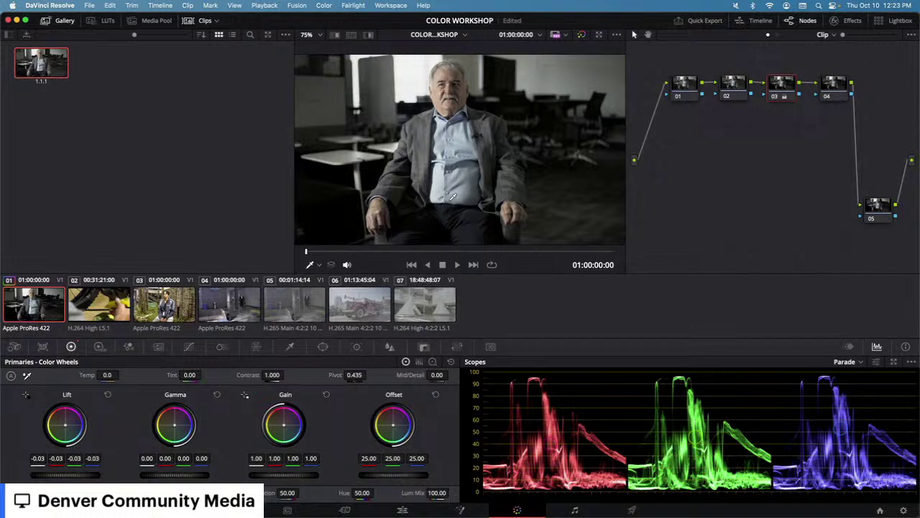
pyautogui.press('super+s')
# Step: Check the options offered for gallery still 1.1.1 and for the gallery's empty area
pyautogui.rightClick(40, 62)
pyautogui.click(160, 141)
pyautogui.rightClick(162, 141)
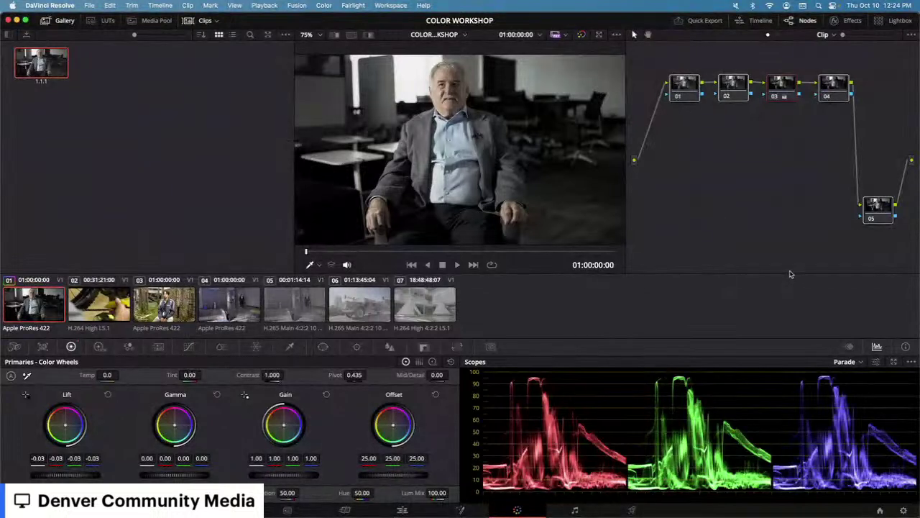
# Step: Turn on Dynamic Project Switching in the project manager, and try opening The Werewolf project without upgrading it
pyautogui.click(880, 510)
pyautogui.rightClick(519, 303)
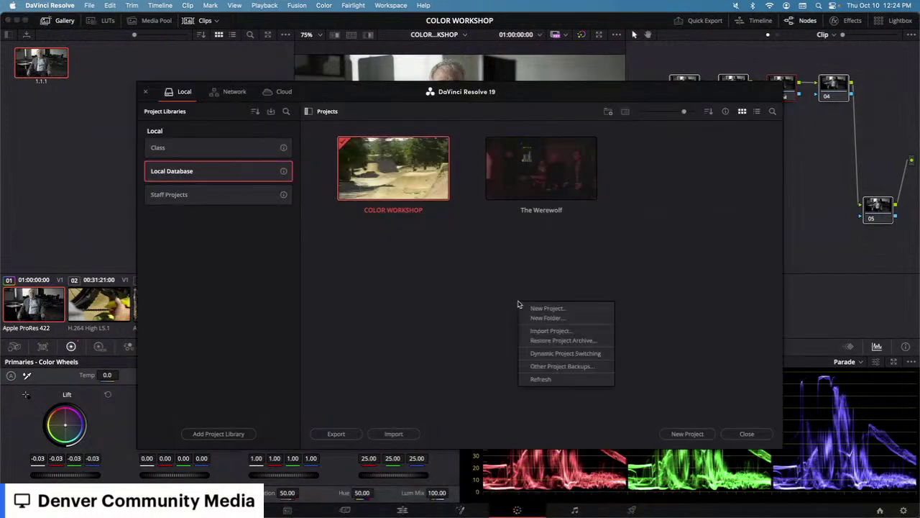
pyautogui.click(565, 353)
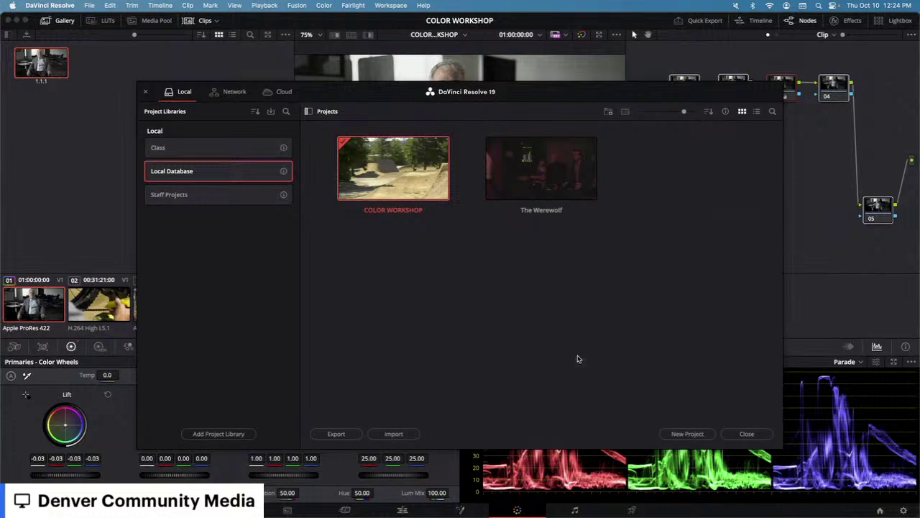
pyautogui.doubleClick(539, 184)
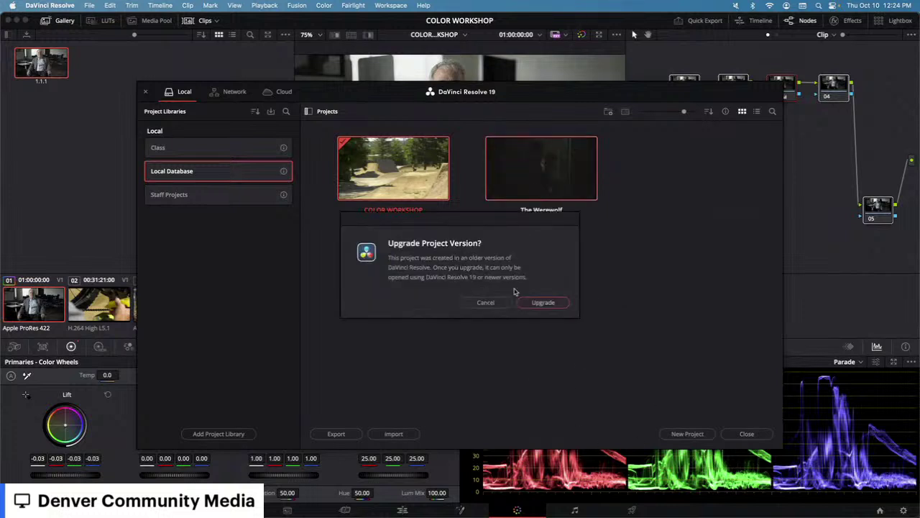
pyautogui.click(487, 302)
pyautogui.click(744, 433)
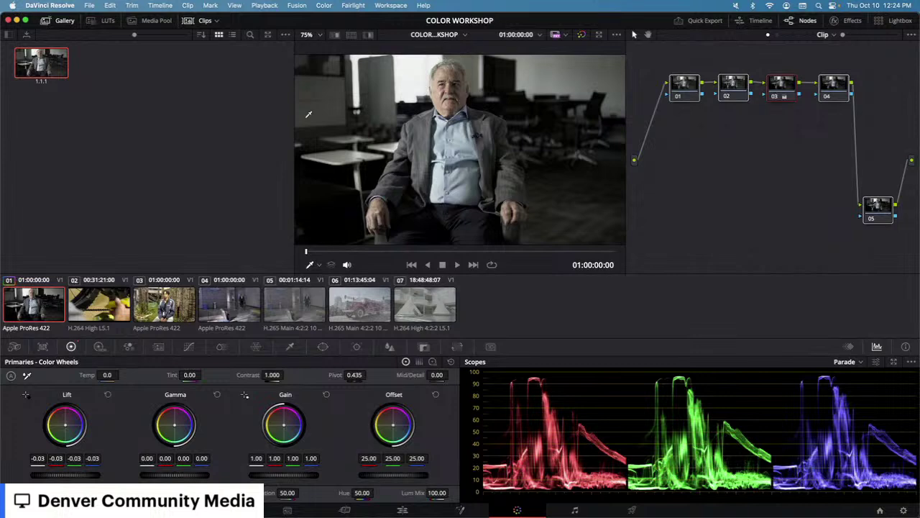
# Step: Review the gallery's options for copying grades from current project stills and from other projects
pyautogui.rightClick(128, 96)
pyautogui.moveTo(150, 146)
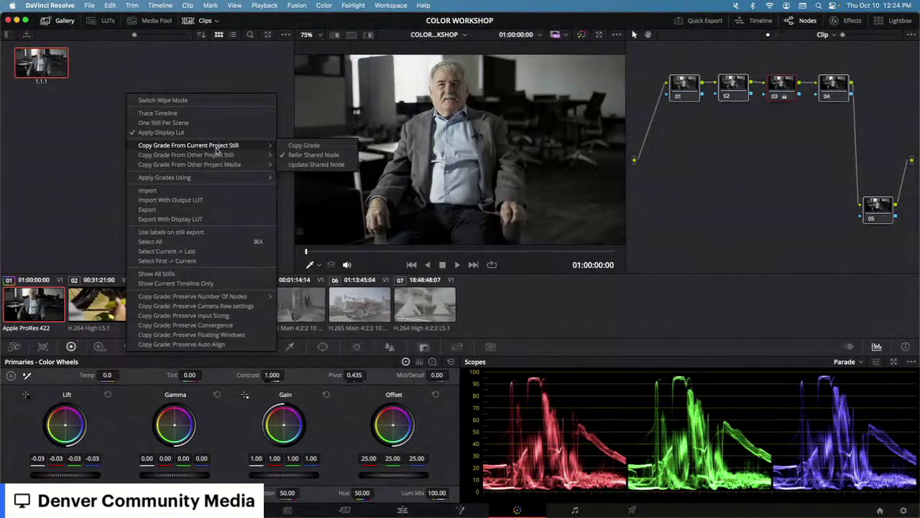
pyautogui.moveTo(213, 164)
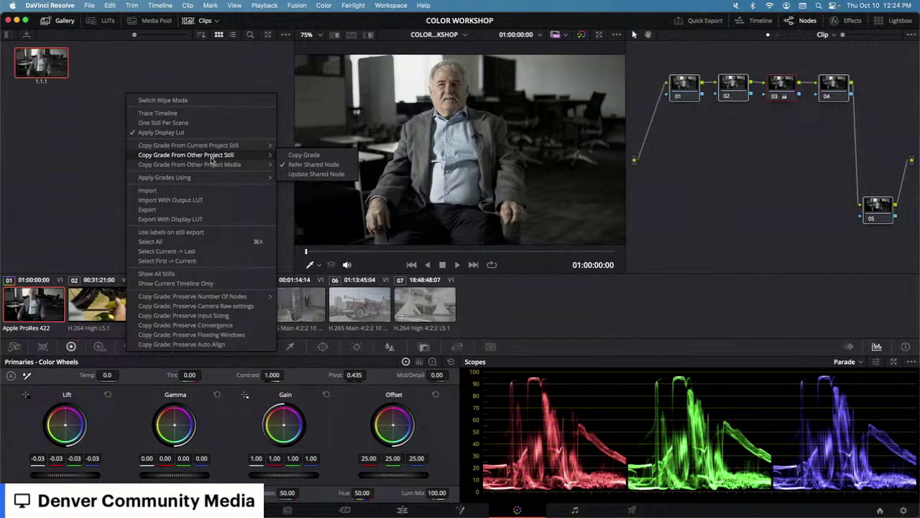
pyautogui.click(189, 83)
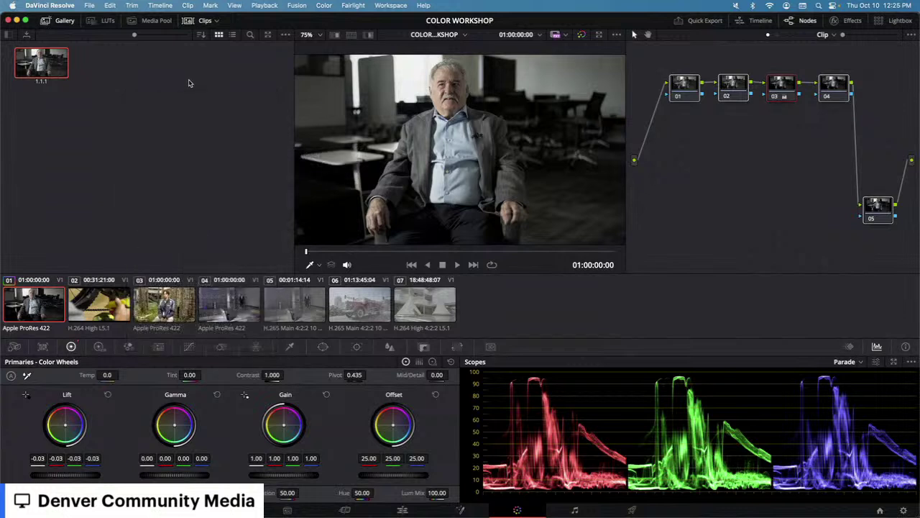
# Step: Reset node 03's grade, and switch the scope to Waveform with node 01 selected
pyautogui.rightClick(792, 89)
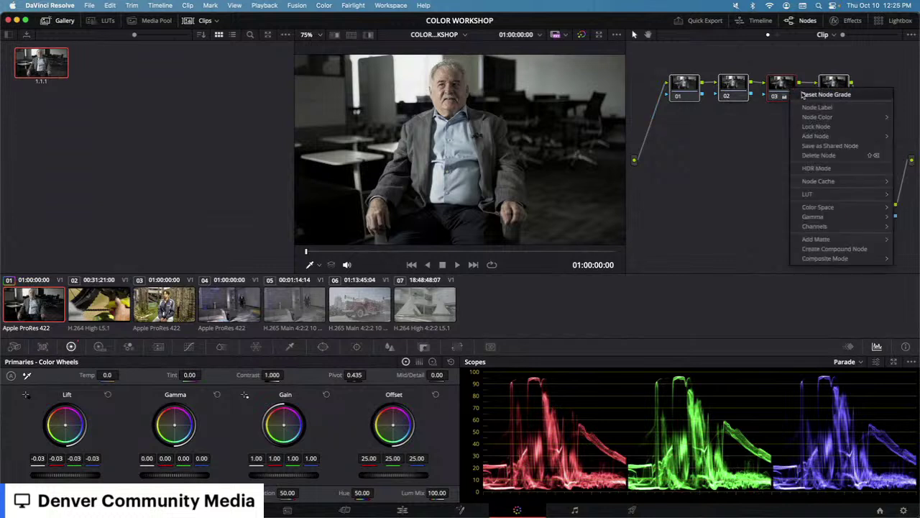
pyautogui.click(805, 94)
pyautogui.click(678, 89)
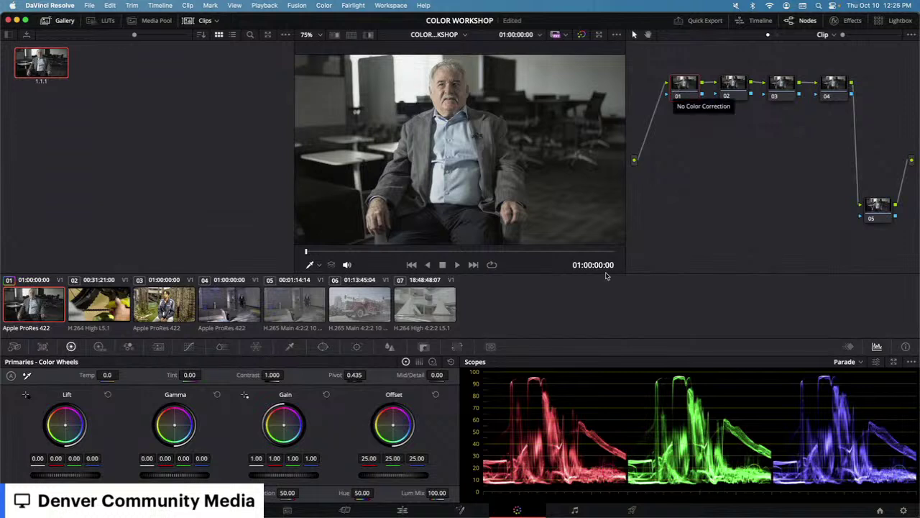
pyautogui.click(860, 362)
pyautogui.click(856, 387)
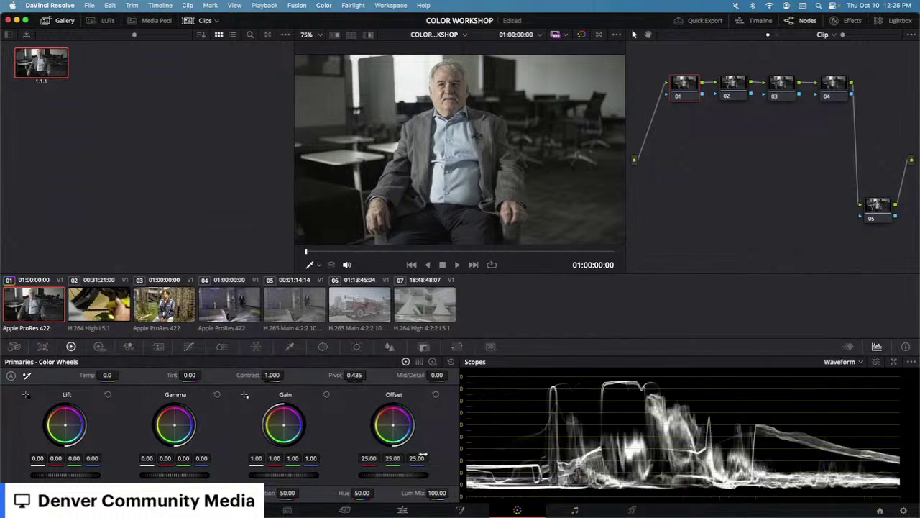
# Step: Try shifting node 01's Offset to 27.35 and further, resetting the Offset after each attempt
pyautogui.moveTo(406, 480); pyautogui.dragTo(406, 476)
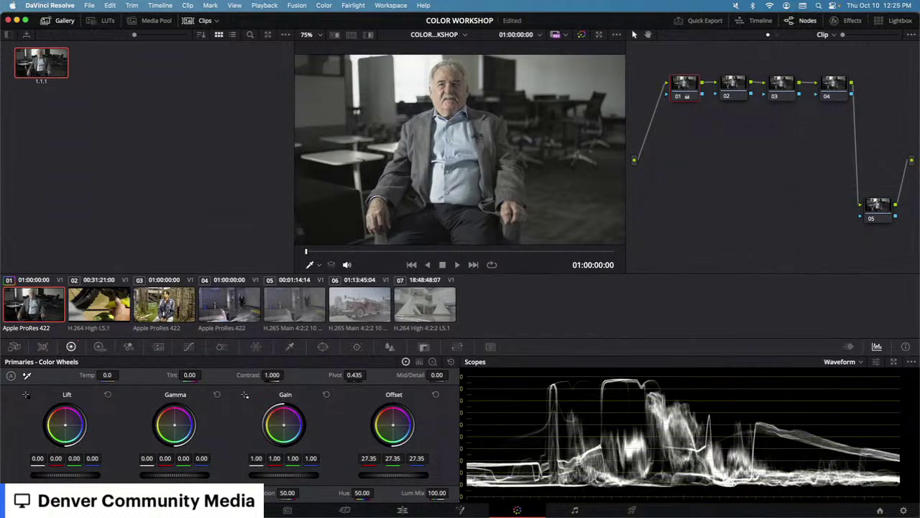
pyautogui.click(435, 394)
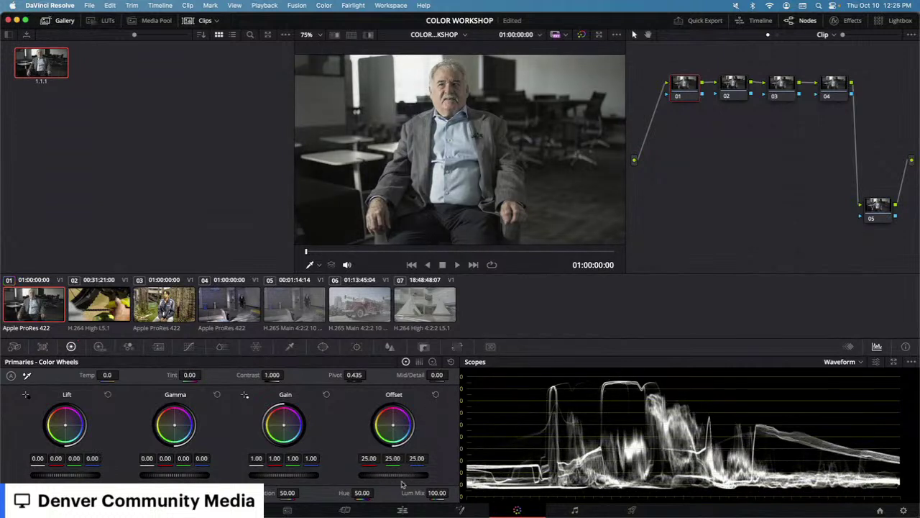
pyautogui.moveTo(406, 480); pyautogui.dragTo(431, 480)
pyautogui.click(435, 395)
# Step: Set node 01's Lift to 0.04, Gamma to 0.02 and Gain to 0.85
pyautogui.moveTo(72, 478)
pyautogui.mouseDown()
pyautogui.moveTo(98, 479)
pyautogui.moveTo(89, 483)
pyautogui.mouseUp()
pyautogui.moveTo(206, 477); pyautogui.dragTo(282, 480)
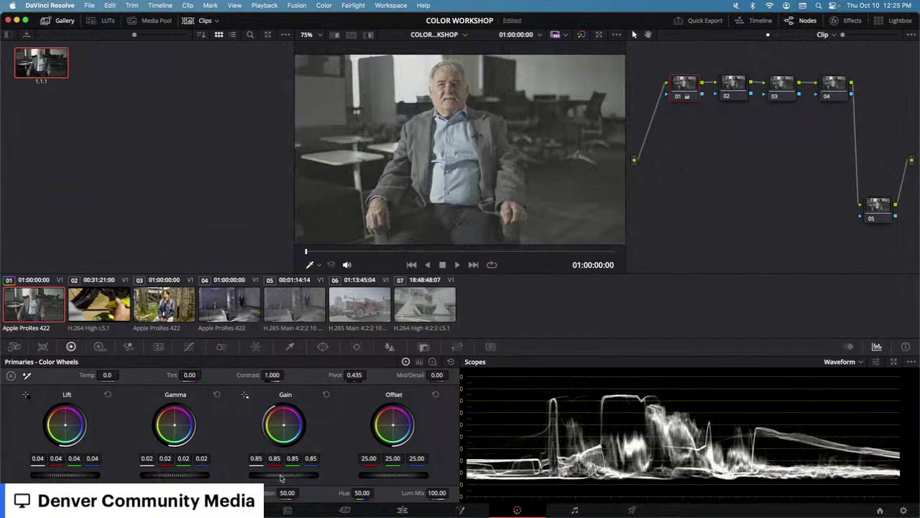
pyautogui.moveTo(598, 410)
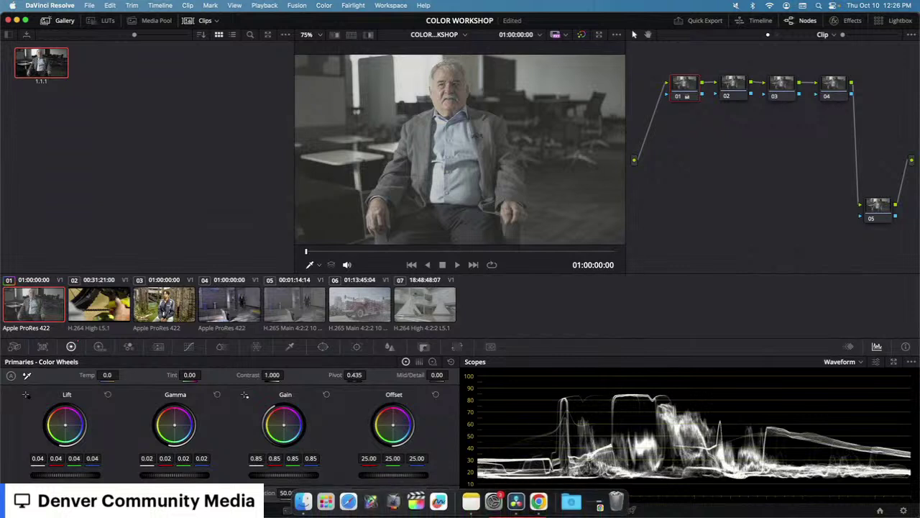
# Step: Try node 01's Lift at 0.01 and 0.02, and reset the Gain, Gamma and Lift wheels
pyautogui.moveTo(80, 478)
pyautogui.mouseDown()
pyautogui.moveTo(64, 478)
pyautogui.moveTo(88, 478)
pyautogui.mouseUp()
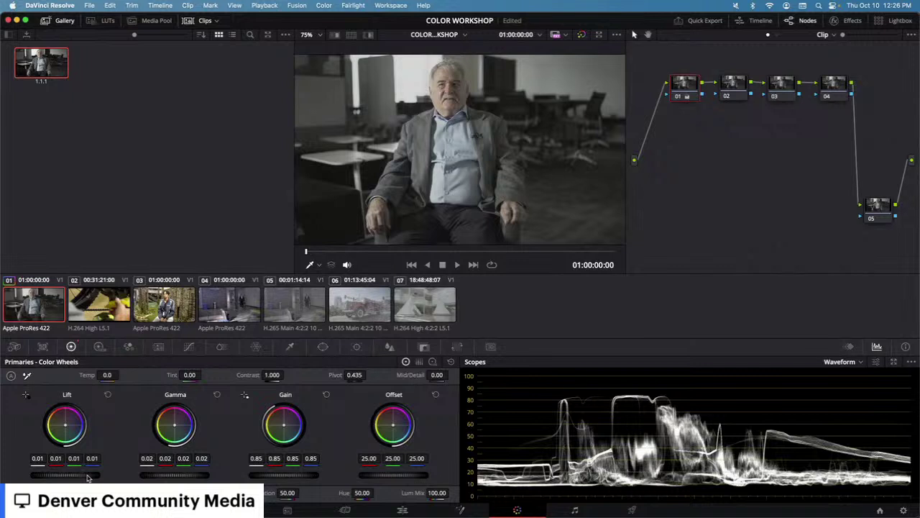
pyautogui.moveTo(71, 478); pyautogui.dragTo(97, 478)
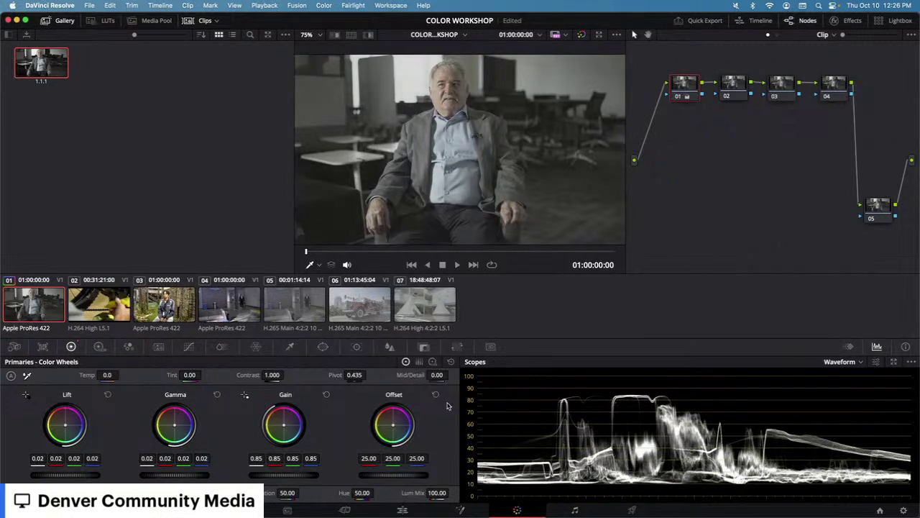
pyautogui.click(326, 394)
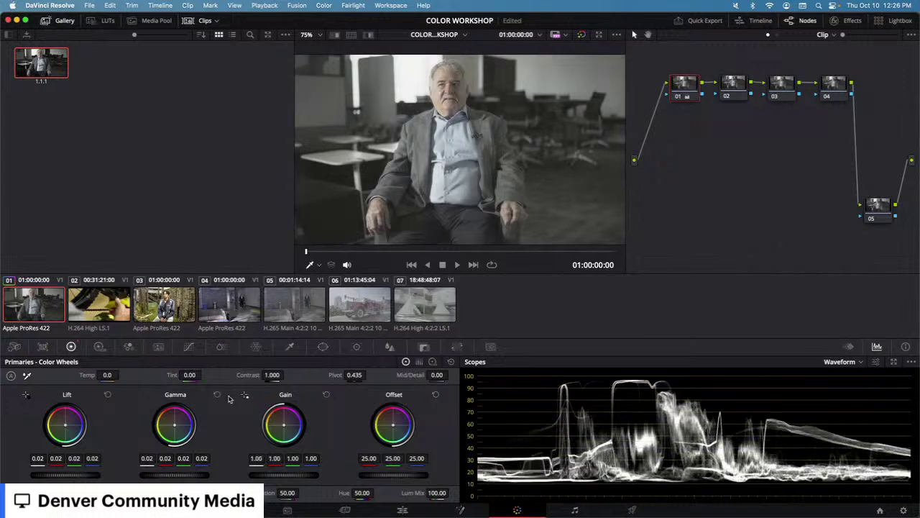
pyautogui.click(108, 394)
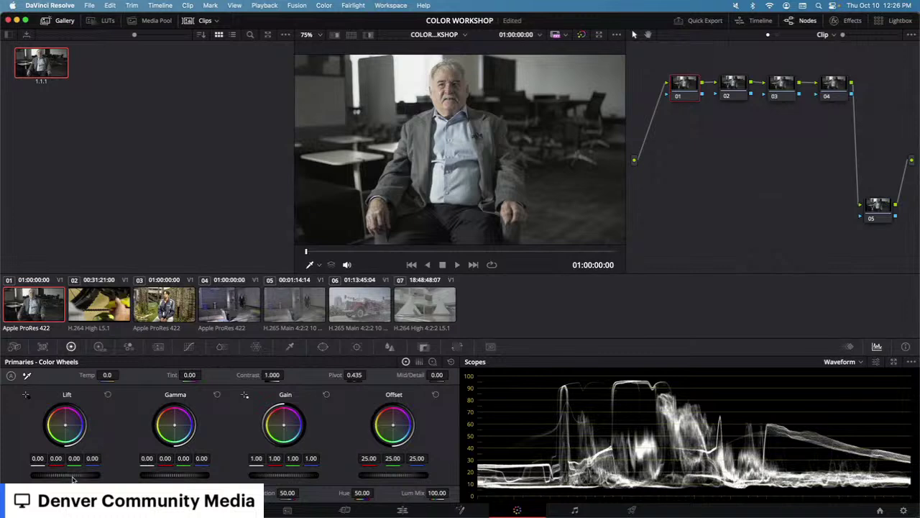
# Step: Try raising node 01's Offset to about 63.15, and return it to 25.00
pyautogui.moveTo(395, 476)
pyautogui.mouseDown()
pyautogui.moveTo(438, 475)
pyautogui.moveTo(414, 476)
pyautogui.mouseUp()
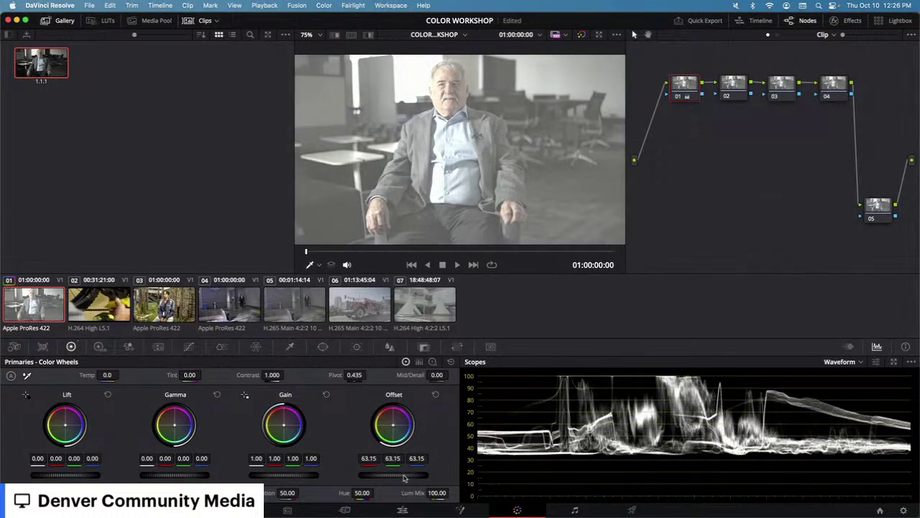
pyautogui.moveTo(414, 476)
pyautogui.mouseDown()
pyautogui.moveTo(374, 476)
pyautogui.moveTo(417, 476)
pyautogui.mouseUp()
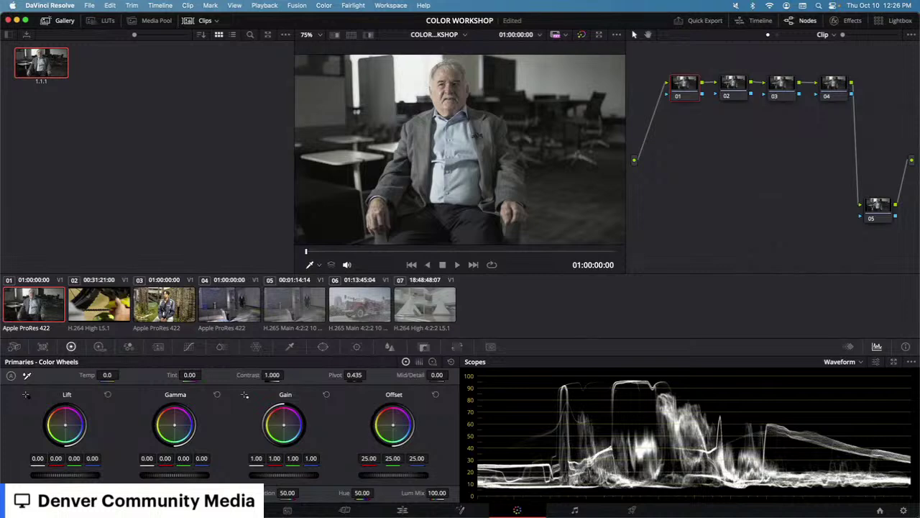
# Step: Set node 01's Lift to -0.04, Gain to 1.00 and Gamma to 0.20 while watching the waveform
pyautogui.moveTo(74, 479); pyautogui.dragTo(68, 479)
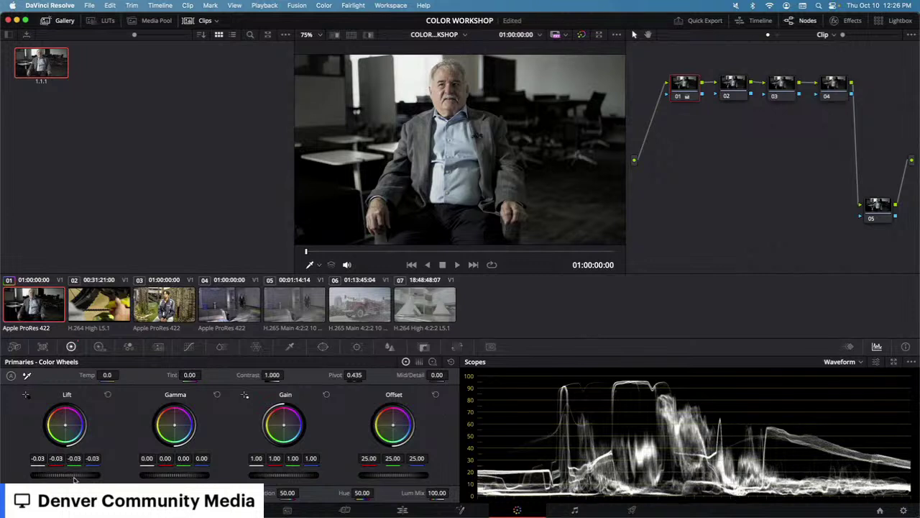
pyautogui.moveTo(74, 479); pyautogui.dragTo(76, 479)
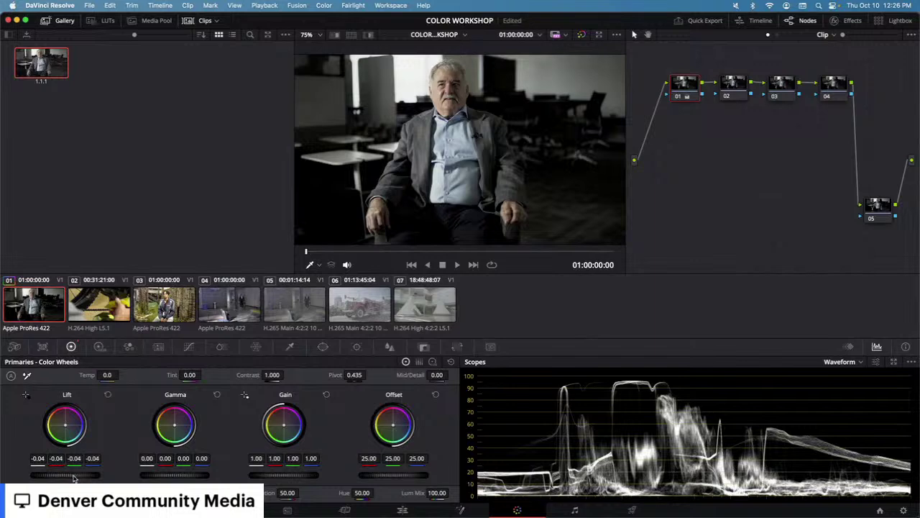
pyautogui.moveTo(169, 476); pyautogui.dragTo(184, 476)
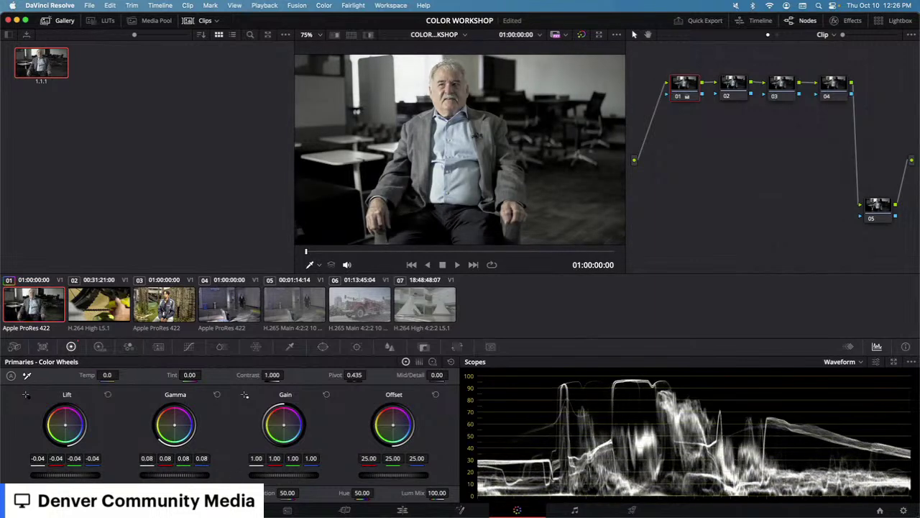
pyautogui.click(216, 394)
pyautogui.moveTo(278, 476)
pyautogui.mouseDown()
pyautogui.moveTo(292, 476)
pyautogui.moveTo(276, 476)
pyautogui.mouseUp()
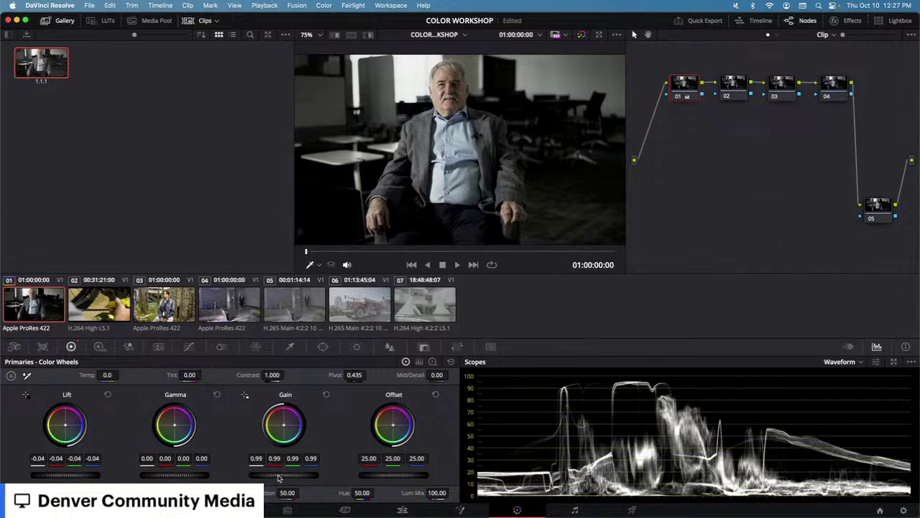
pyautogui.moveTo(287, 478); pyautogui.dragTo(283, 479)
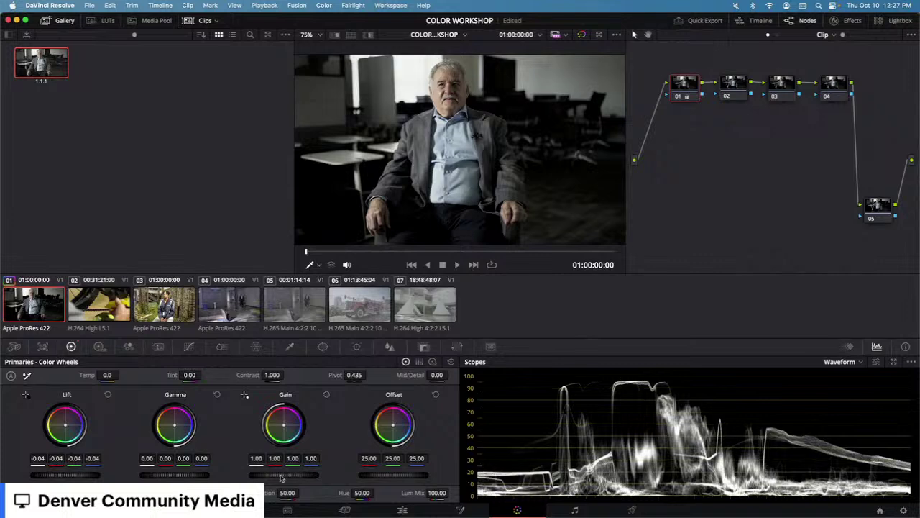
pyautogui.moveTo(175, 476); pyautogui.dragTo(181, 475)
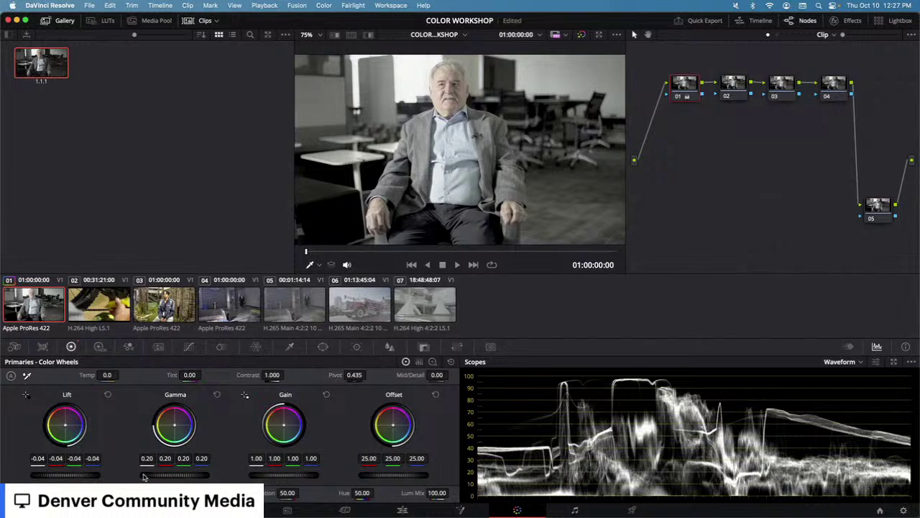
# Step: Try an S-shaped custom curve on node 01 with lowered shadows and raised highlights, and undo all its points
pyautogui.click(190, 347)
pyautogui.click(181, 434)
pyautogui.click(256, 406)
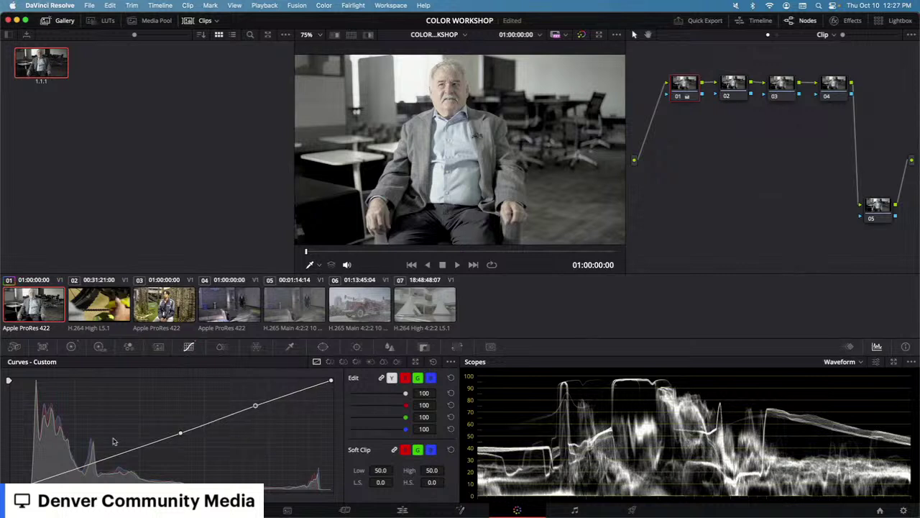
pyautogui.click(89, 465)
pyautogui.moveTo(90, 466); pyautogui.dragTo(108, 475)
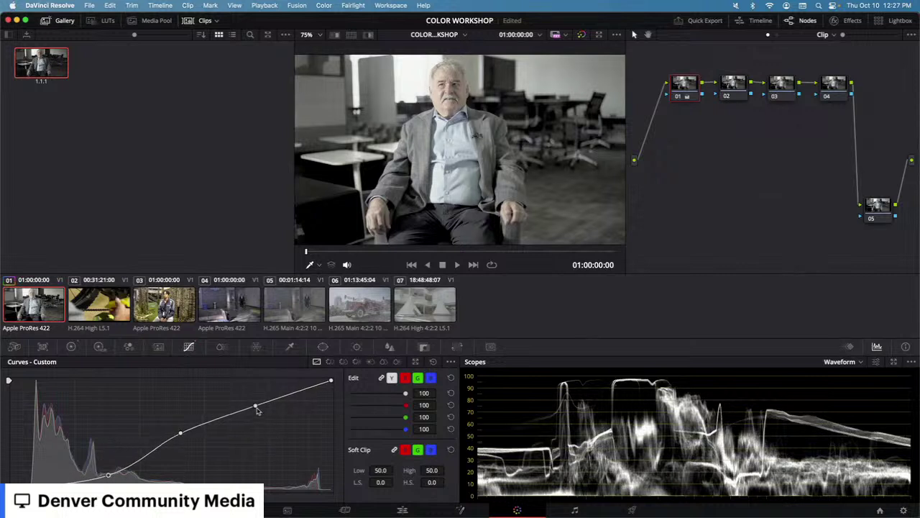
pyautogui.moveTo(248, 406)
pyautogui.mouseDown()
pyautogui.moveTo(232, 401)
pyautogui.moveTo(240, 403)
pyautogui.mouseUp()
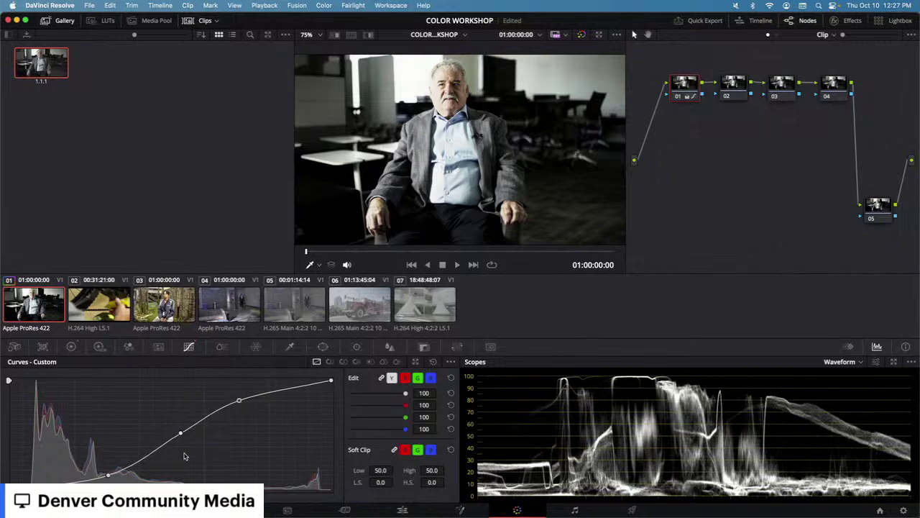
pyautogui.press('super+z')
pyautogui.press('super+z')
pyautogui.press('super+z')
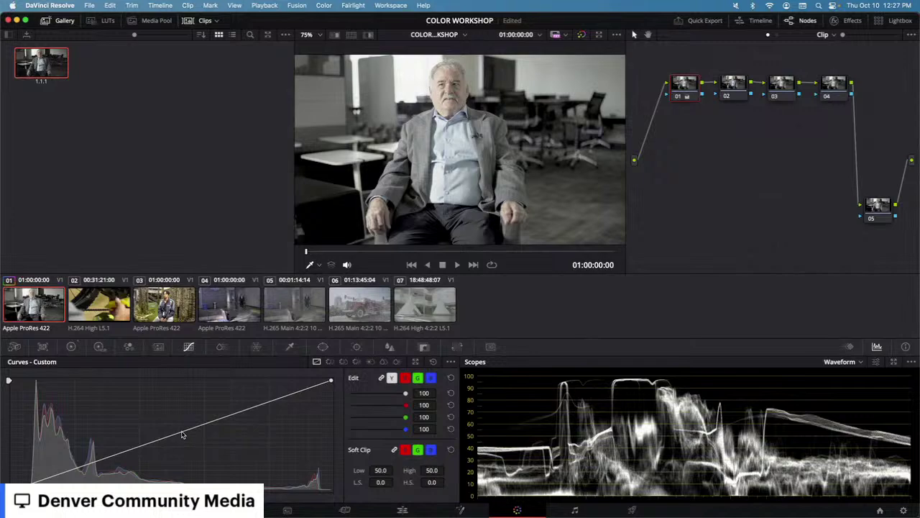
# Step: Try pulling a midtone point on node 01's custom curve down and up, and reset the curve
pyautogui.moveTo(182, 436); pyautogui.dragTo(232, 461)
pyautogui.moveTo(245, 473); pyautogui.dragTo(180, 430)
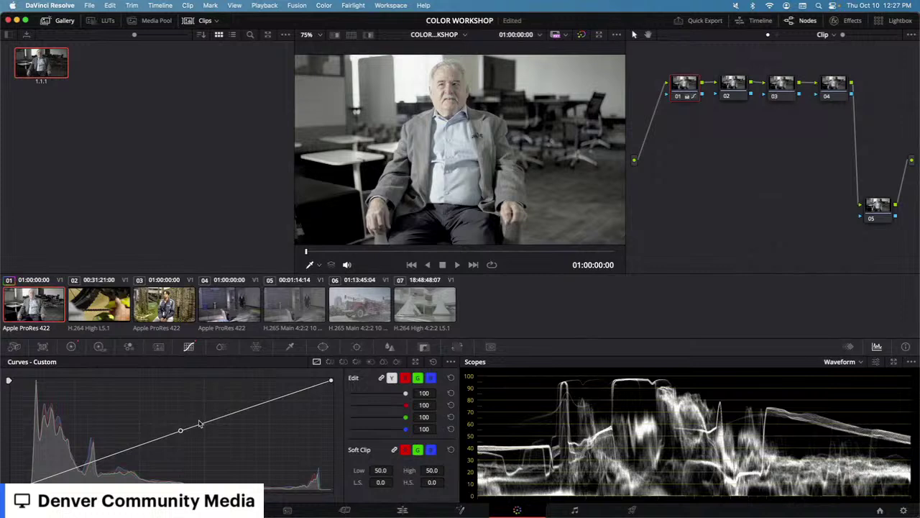
pyautogui.moveTo(180, 430); pyautogui.dragTo(158, 415)
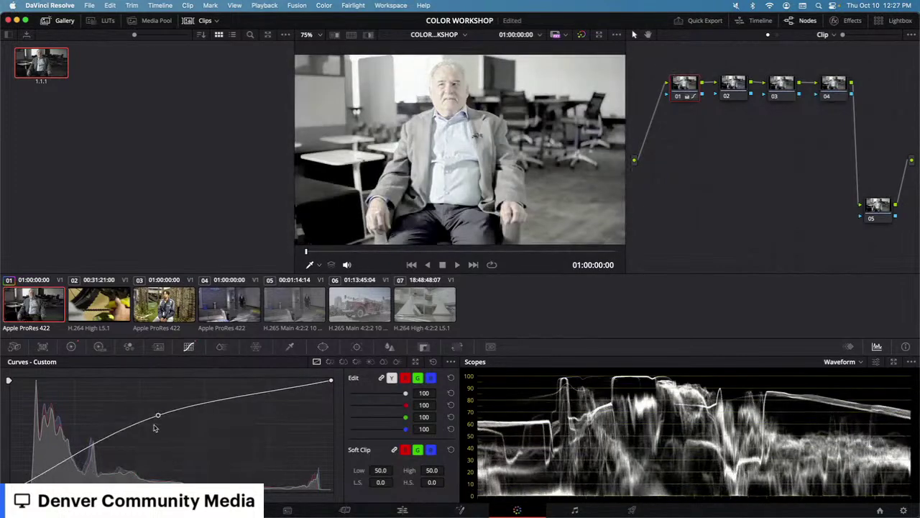
pyautogui.click(451, 377)
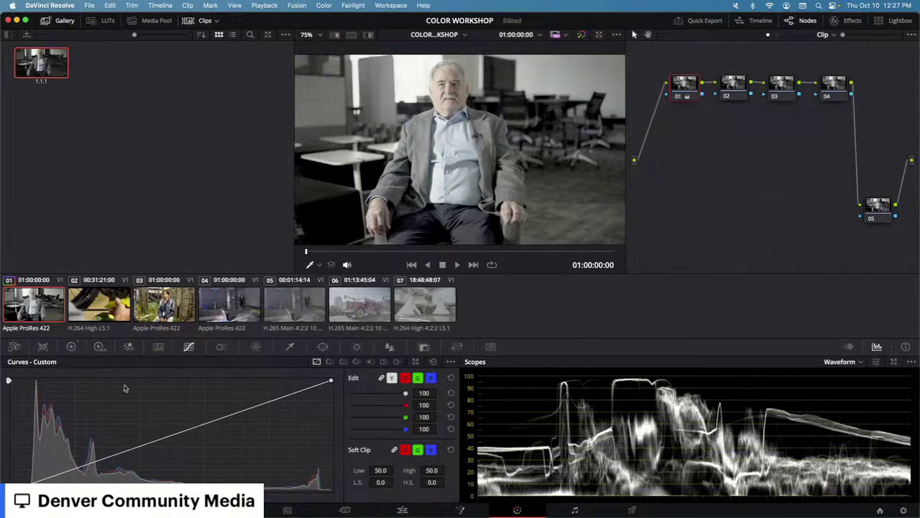
# Step: Try bending node 01's custom curve sharply with several points in the shadows and midtones, and undo all the curve points
pyautogui.click(71, 346)
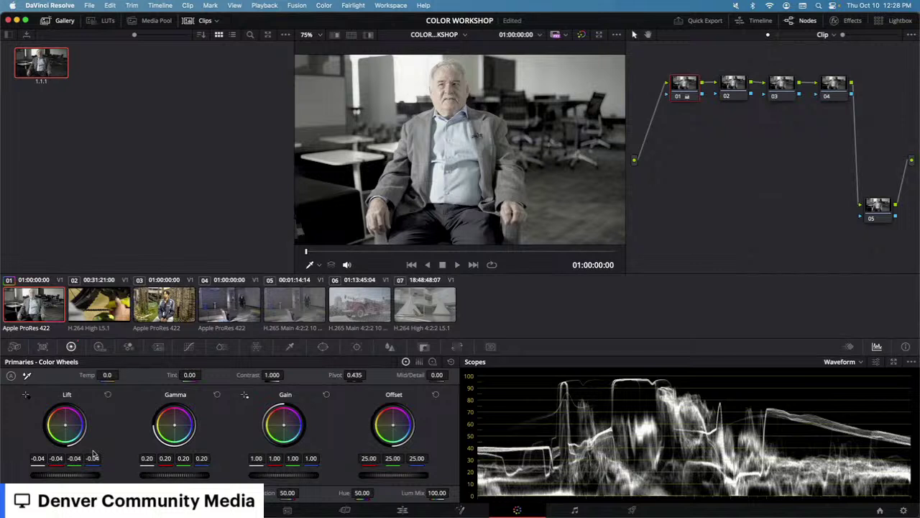
pyautogui.click(193, 348)
pyautogui.click(208, 422)
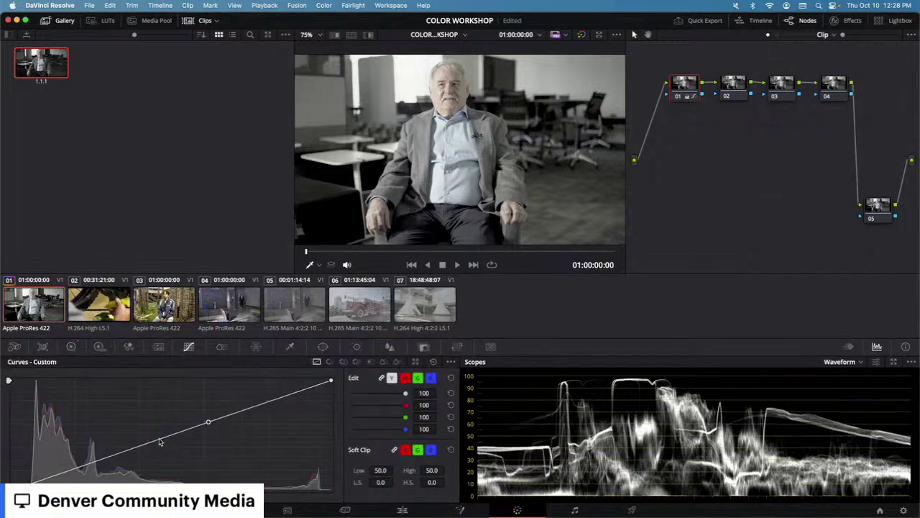
pyautogui.moveTo(160, 442); pyautogui.dragTo(175, 453)
pyautogui.moveTo(208, 423); pyautogui.dragTo(280, 431)
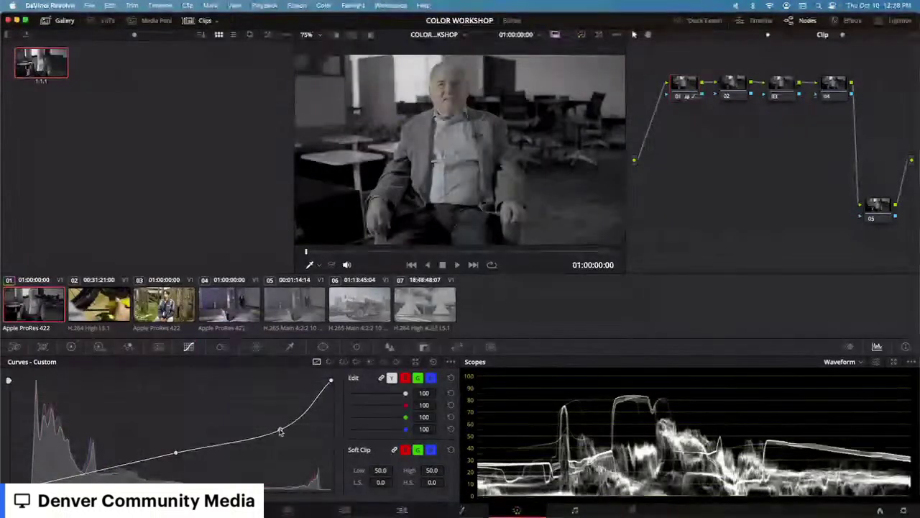
pyautogui.moveTo(280, 431); pyautogui.dragTo(183, 429)
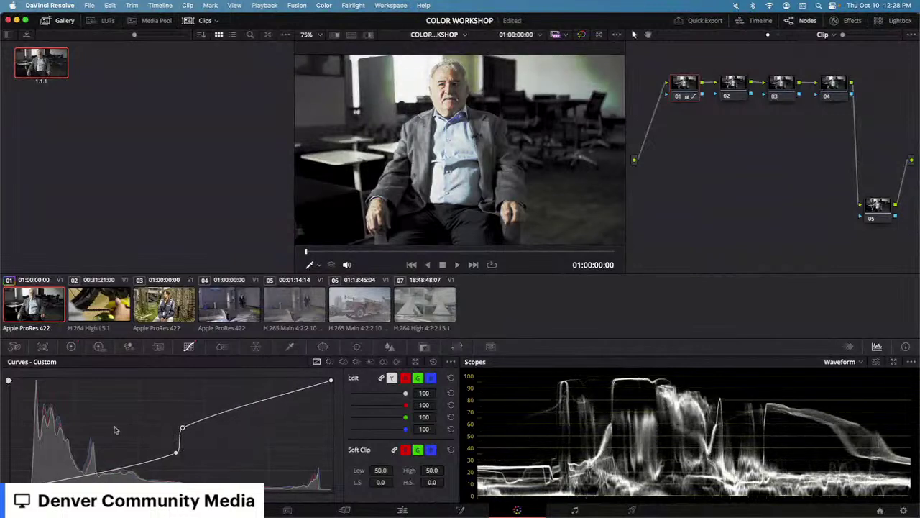
pyautogui.moveTo(221, 419); pyautogui.dragTo(213, 467)
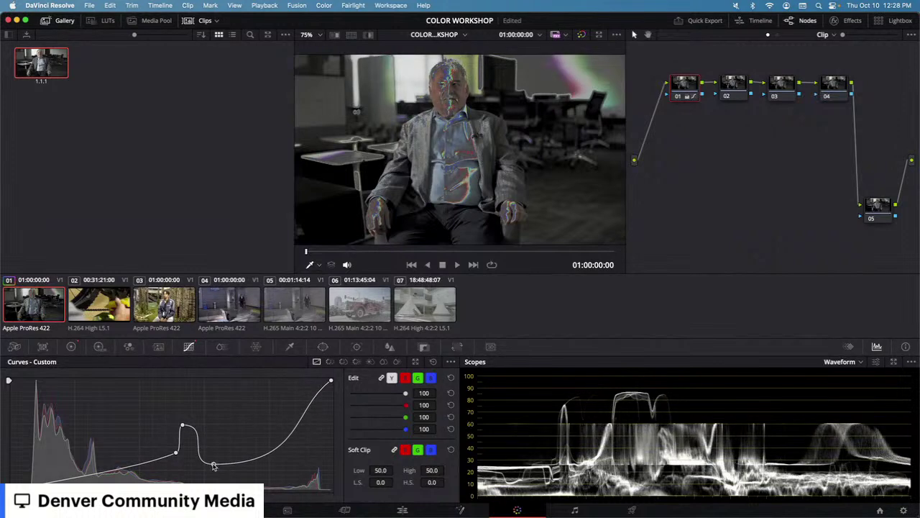
pyautogui.rightClick(213, 464)
pyautogui.press('super+z')
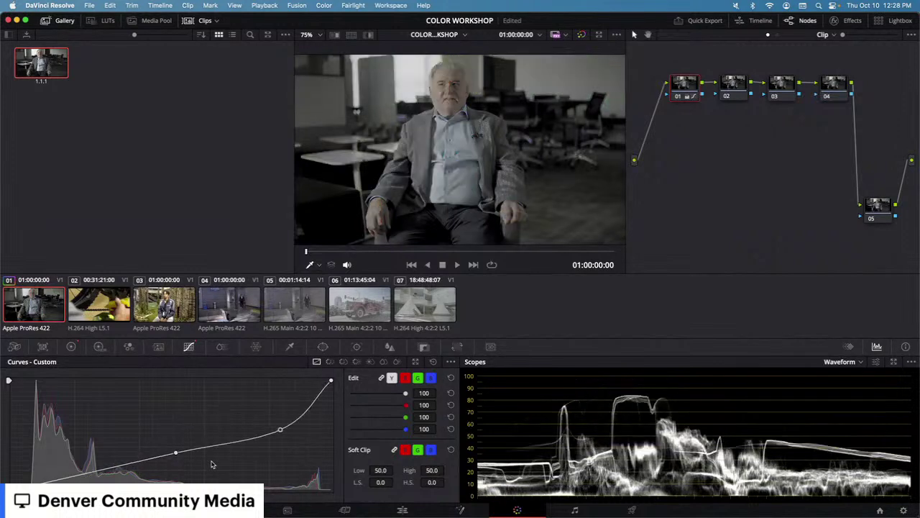
pyautogui.press('super+z')
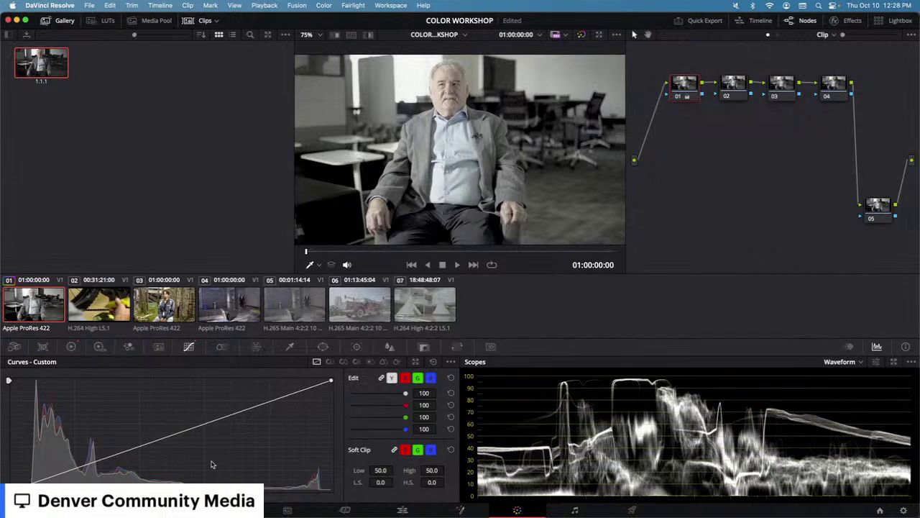
# Step: Try node 01's Lift at -0.03 with Gamma raised to 0.26, and reset Gamma to 0.00
pyautogui.click(72, 346)
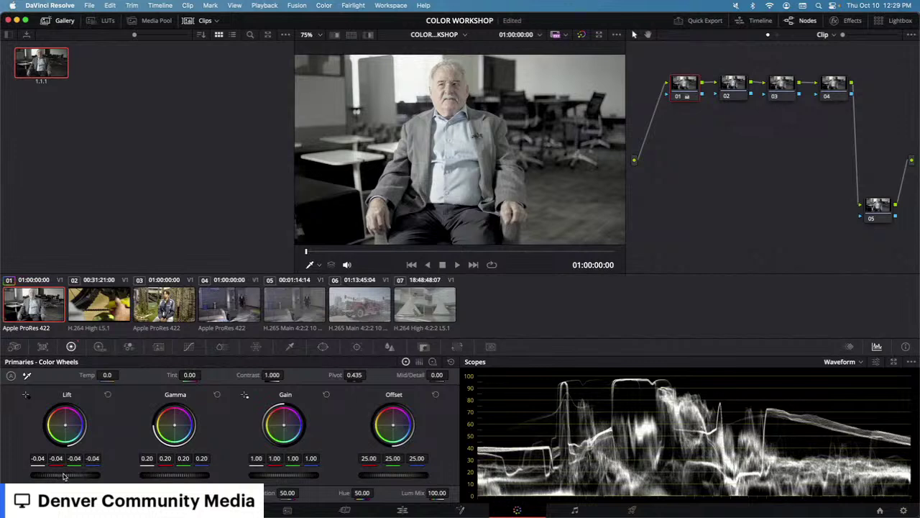
pyautogui.moveTo(66, 473); pyautogui.dragTo(68, 475)
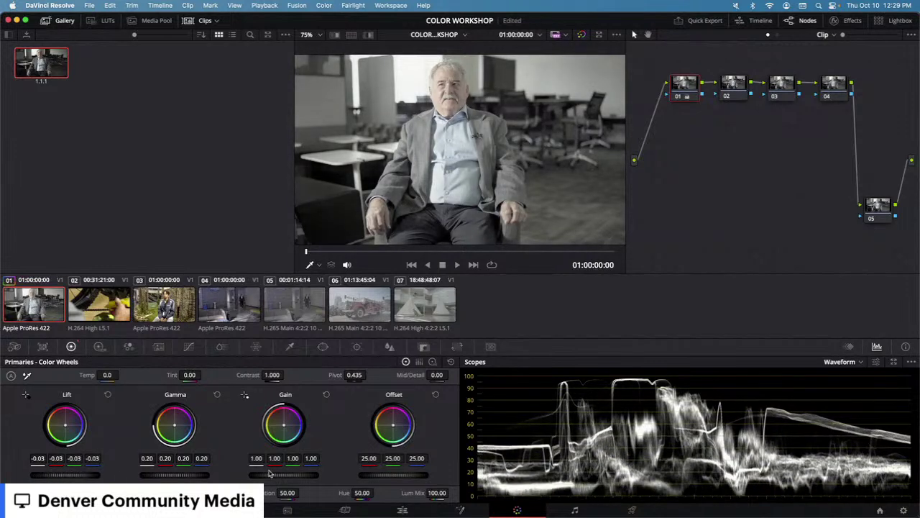
pyautogui.moveTo(193, 476); pyautogui.dragTo(217, 476)
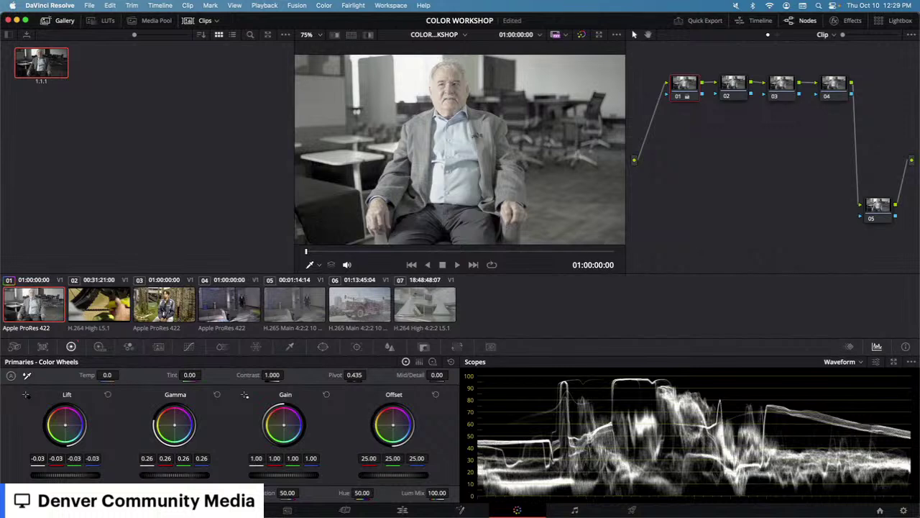
pyautogui.click(216, 394)
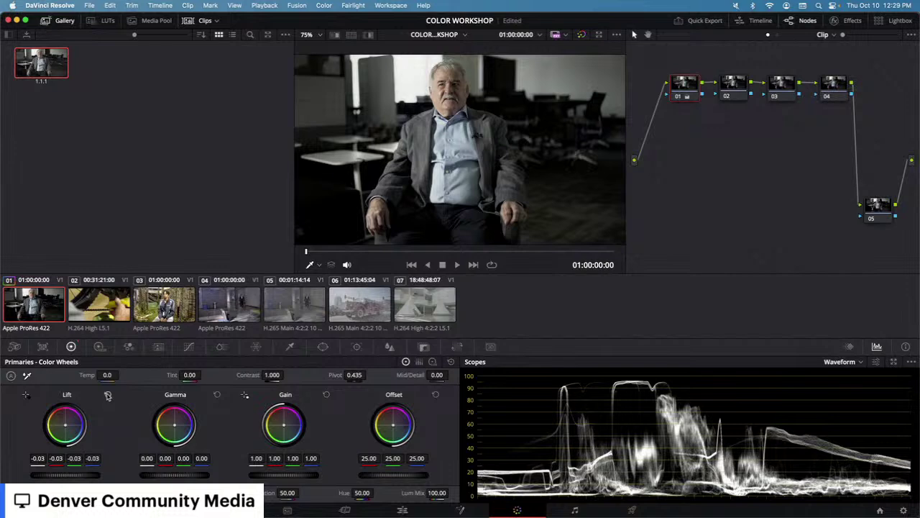
# Step: Reset node 01's Lift, set Lift to -0.03, Gain to 1.00 and Gamma to 0.01, and save the project
pyautogui.click(107, 394)
pyautogui.moveTo(72, 476); pyautogui.dragTo(53, 478)
pyautogui.moveTo(271, 477); pyautogui.dragTo(282, 479)
pyautogui.moveTo(185, 476); pyautogui.dragTo(187, 478)
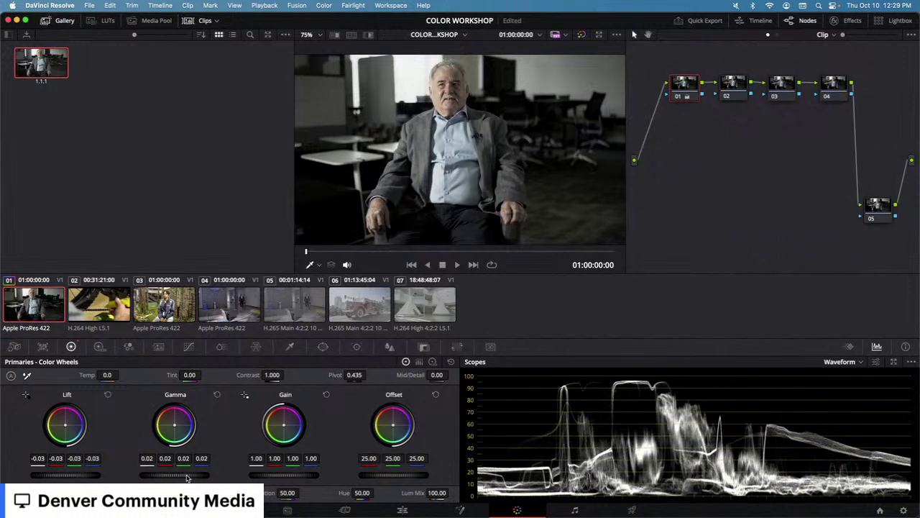
pyautogui.moveTo(187, 479); pyautogui.dragTo(186, 478)
pyautogui.press('super+s')
pyautogui.moveTo(175, 478)
pyautogui.mouseDown()
pyautogui.moveTo(183, 478)
pyautogui.moveTo(170, 479)
pyautogui.mouseUp()
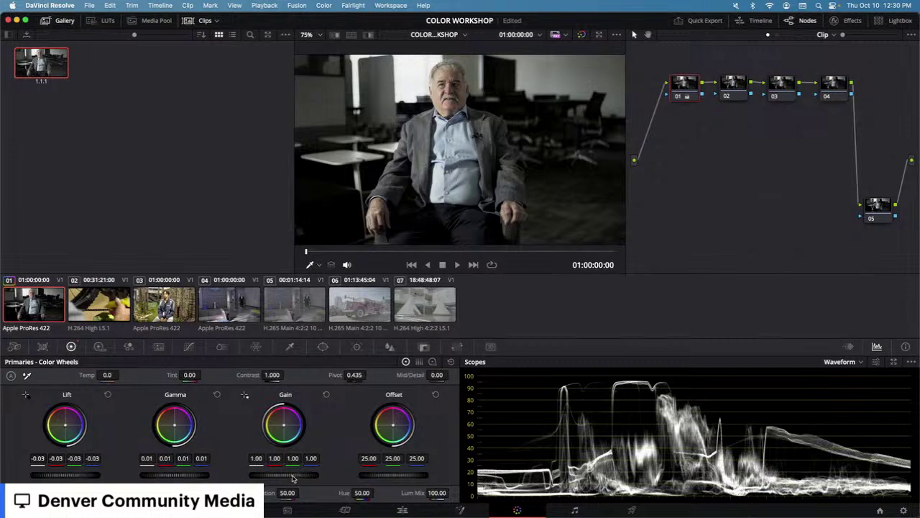
# Step: Switch the scope to Parade, and try tinting node 01's Gain and Offset wheels, resetting both
pyautogui.moveTo(287, 430)
pyautogui.mouseDown()
pyautogui.moveTo(294, 434)
pyautogui.moveTo(285, 426)
pyautogui.mouseUp()
pyautogui.doubleClick(285, 425)
pyautogui.click(860, 362)
pyautogui.click(840, 375)
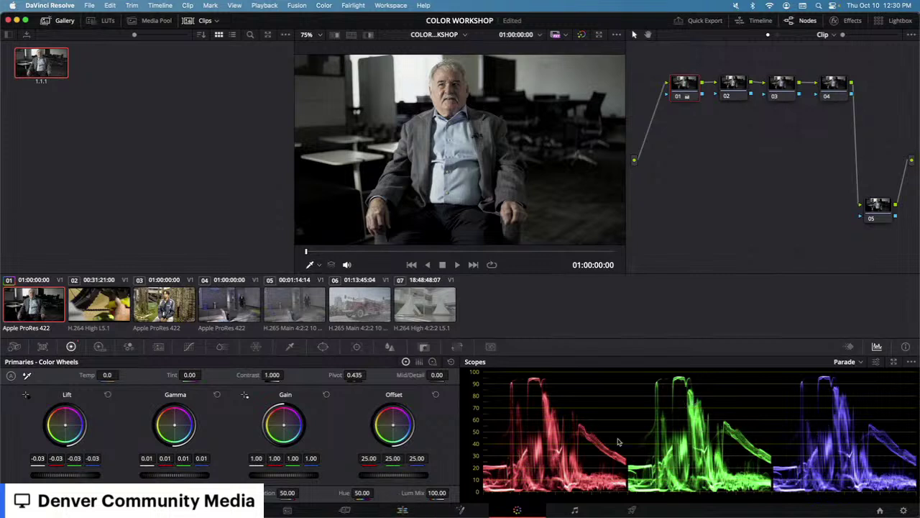
pyautogui.moveTo(393, 424); pyautogui.dragTo(395, 424)
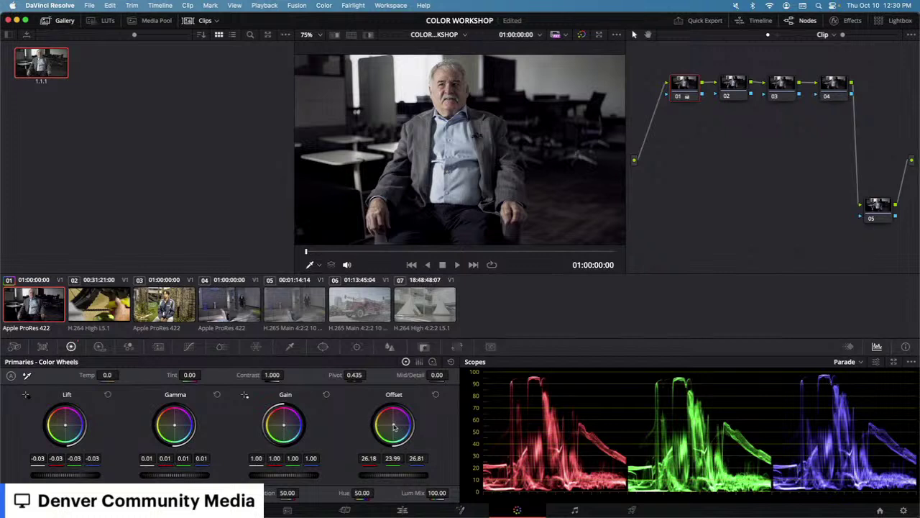
pyautogui.click(435, 394)
# Step: Balance node 01's red, green and blue Gain to 1.02, 0.99, 1.00 and Lift to -0.03, -0.03, -0.04
pyautogui.moveTo(285, 427); pyautogui.dragTo(284, 429)
pyautogui.moveTo(66, 431); pyautogui.dragTo(66, 429)
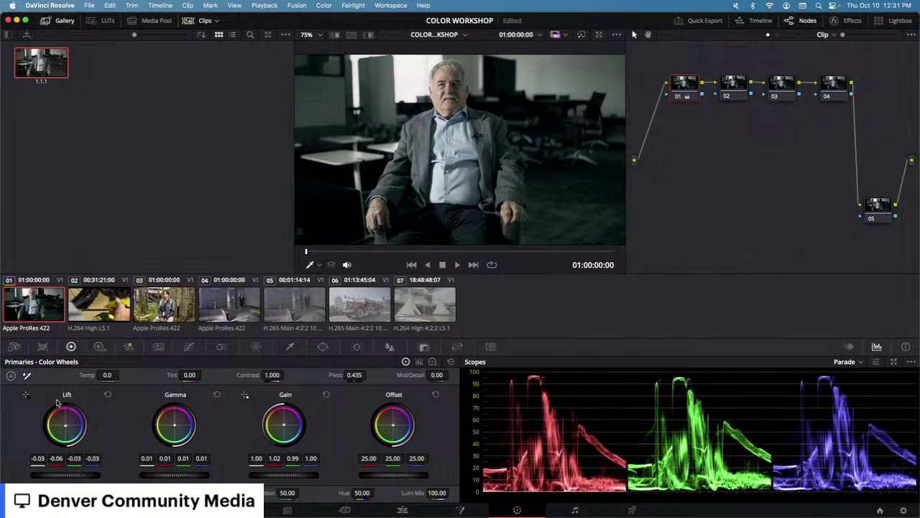
pyautogui.moveTo(66, 426); pyautogui.dragTo(67, 427)
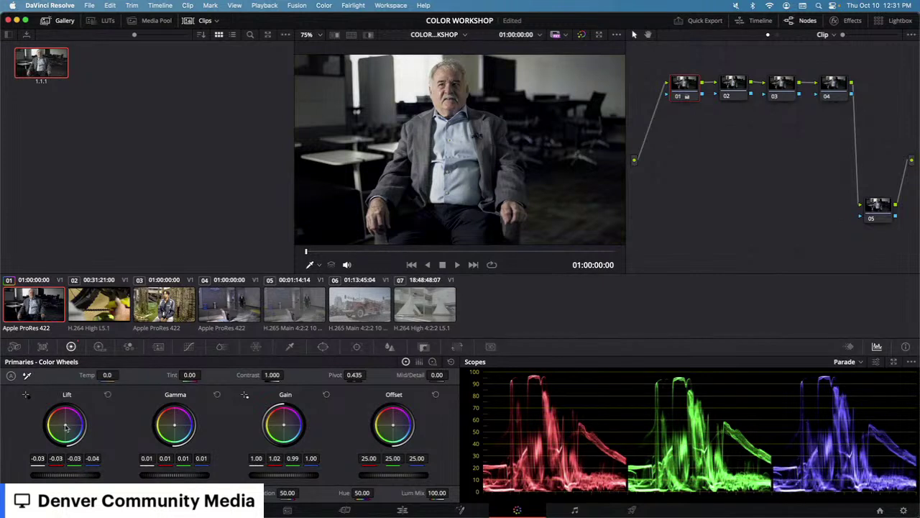
# Step: On node 01's Log wheels, set Shadow to -0.04, 0.01, 0.01, Highlights to -0.03, 0.01, -0.02 and the low range to 0.103
pyautogui.click(433, 363)
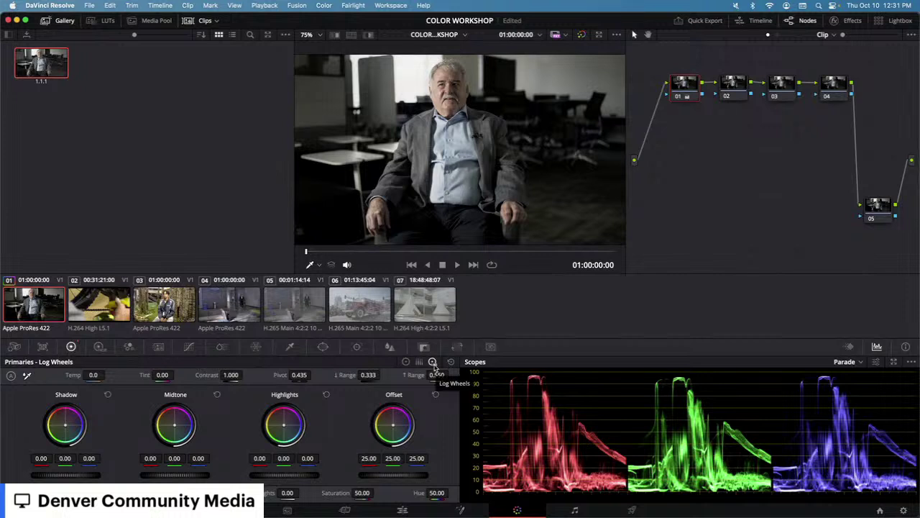
pyautogui.moveTo(66, 426); pyautogui.dragTo(67, 429)
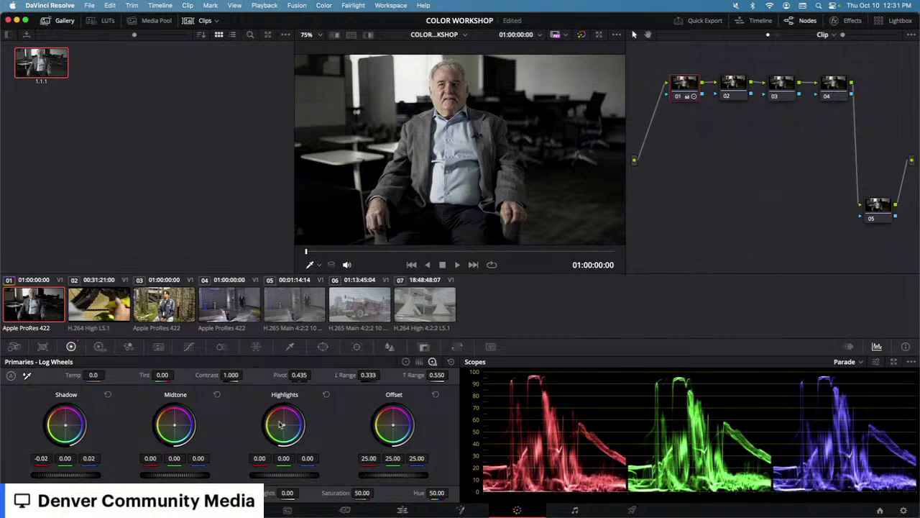
pyautogui.moveTo(284, 427); pyautogui.dragTo(285, 429)
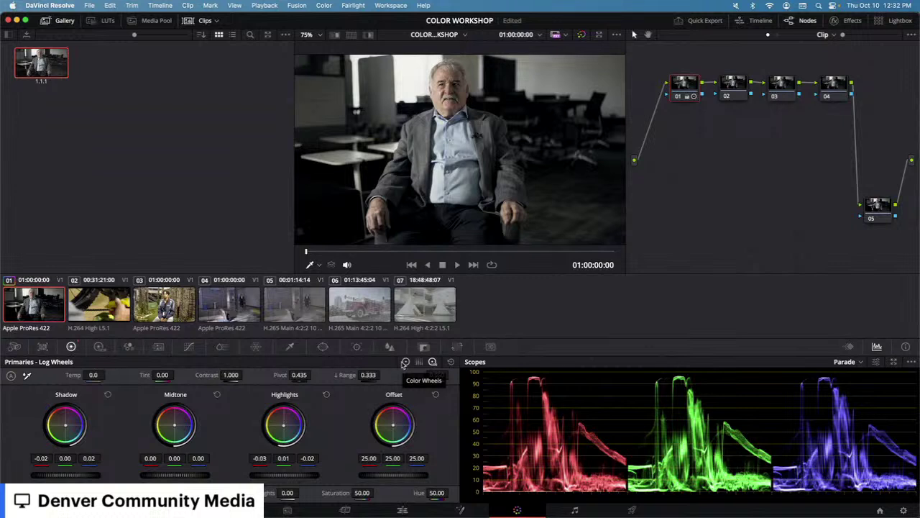
pyautogui.moveTo(368, 374); pyautogui.dragTo(320, 375)
pyautogui.moveTo(65, 425); pyautogui.dragTo(66, 428)
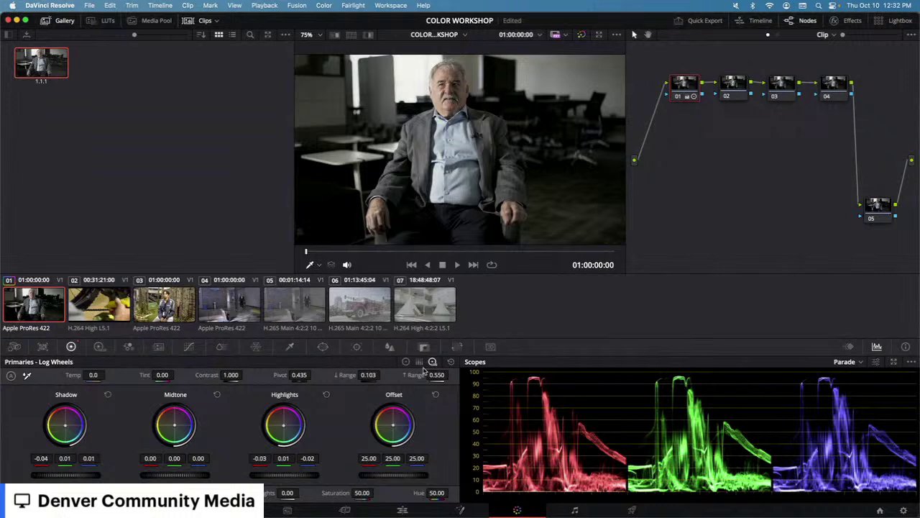
# Step: Try node 01's high range at 1.000, check the default ranges on node 02, and restore node 01's ranges to 0.333 and 0.550
pyautogui.moveTo(432, 374); pyautogui.dragTo(436, 375)
pyautogui.click(730, 78)
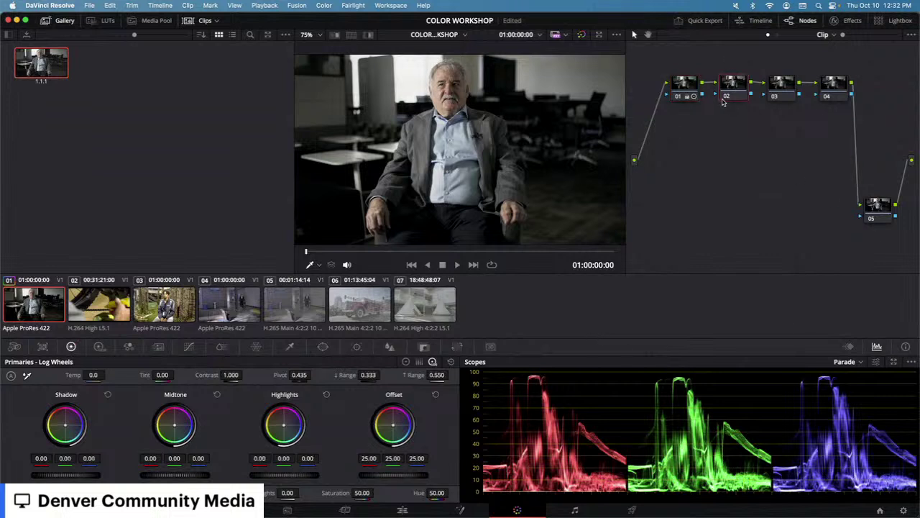
pyautogui.click(676, 87)
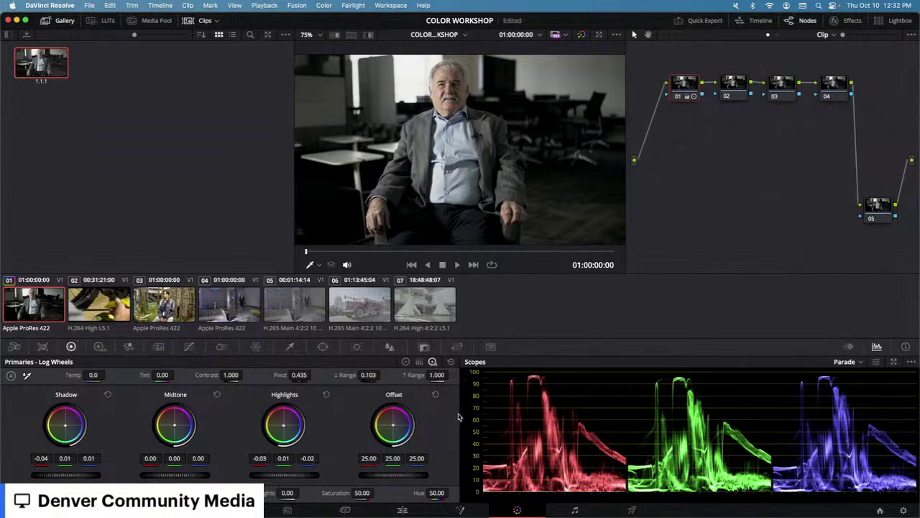
pyautogui.moveTo(347, 375); pyautogui.dragTo(352, 376)
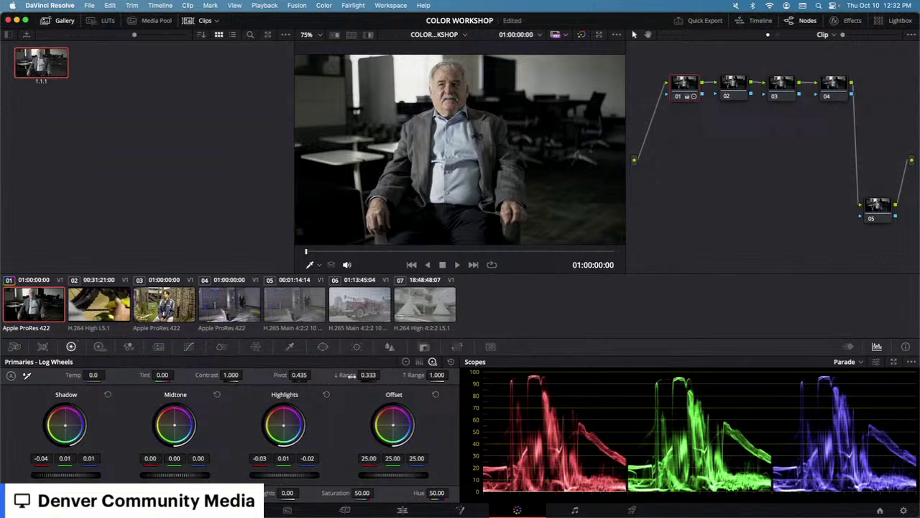
pyautogui.moveTo(418, 375); pyautogui.dragTo(414, 375)
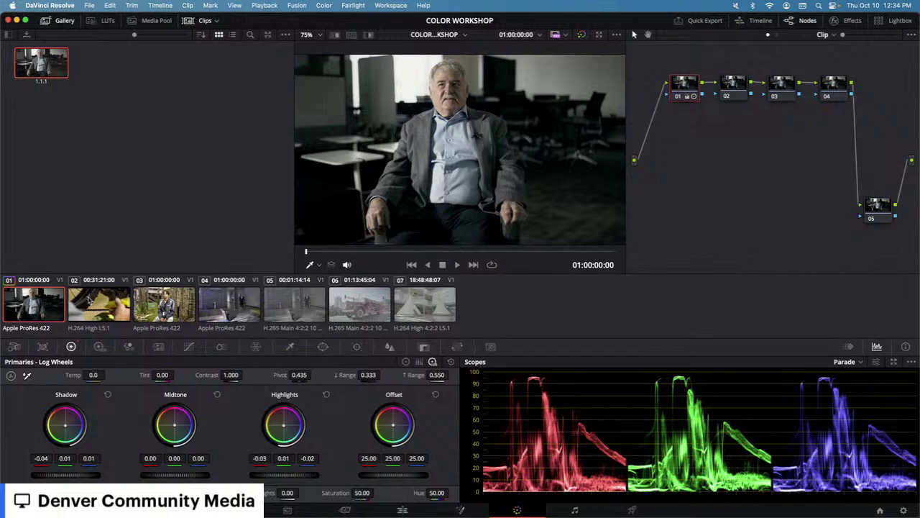
# Step: Open clip 02 with the bike chain, add two serial nodes to its grade, and select node 02
pyautogui.click(99, 303)
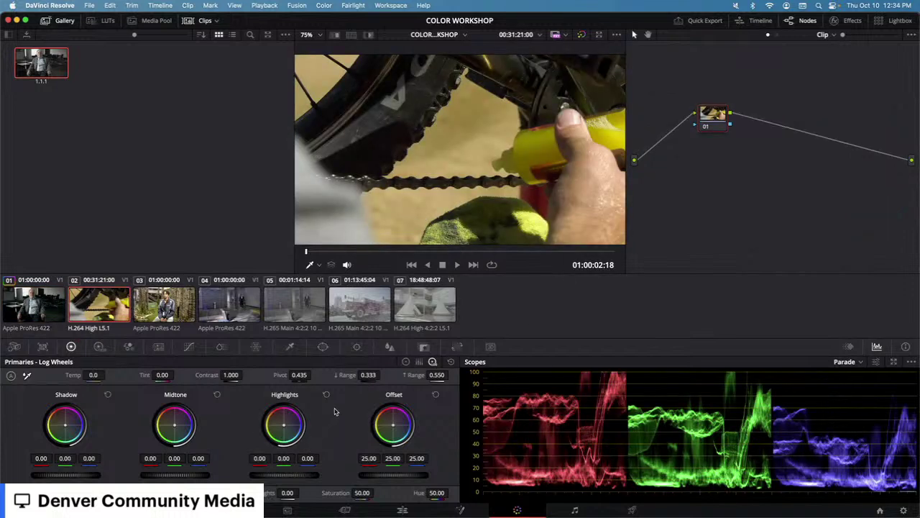
pyautogui.hotkey('alt', 's')
pyautogui.hotkey('alt', 's')
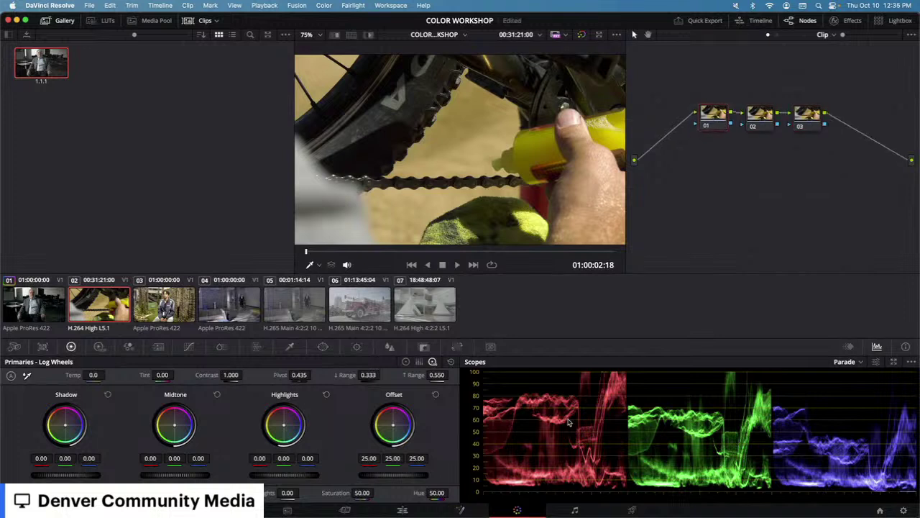
pyautogui.hotkey('shift', "'")
# Step: Try tinting node 02's Log Highlights and rotating its Hue to 100.00 in the primaries, resetting each adjustment
pyautogui.moveTo(290, 429)
pyautogui.mouseDown()
pyautogui.moveTo(287, 458)
pyautogui.moveTo(285, 425)
pyautogui.mouseUp()
pyautogui.click(326, 394)
pyautogui.click(407, 362)
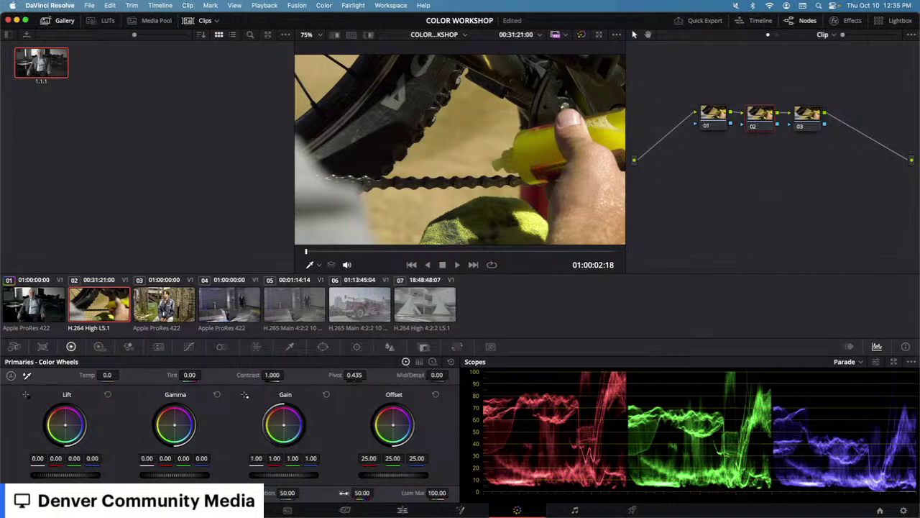
pyautogui.moveTo(318, 493); pyautogui.dragTo(356, 493)
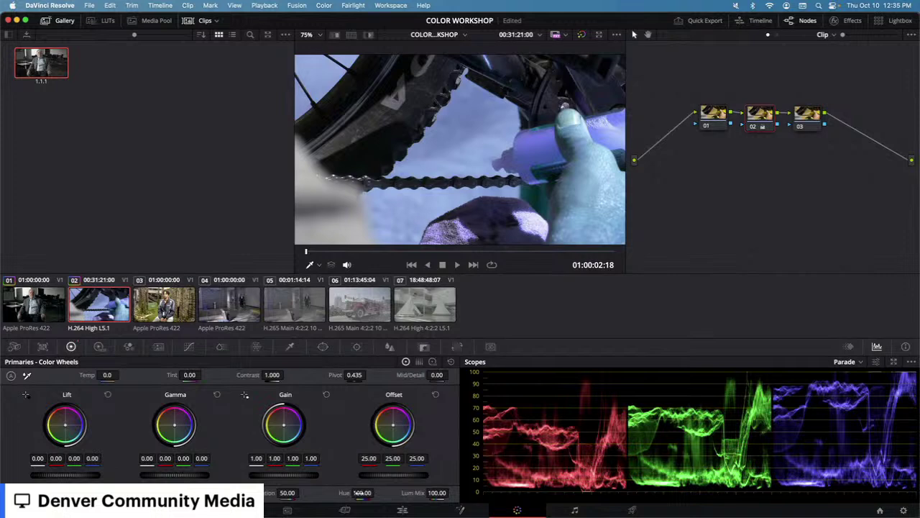
pyautogui.doubleClick(344, 493)
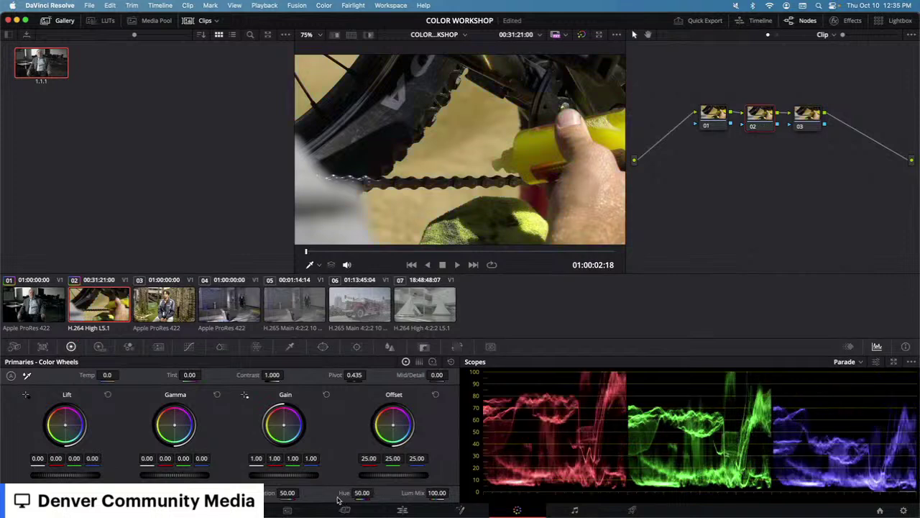
# Step: Set node 02's Saturation to 50.20, and look at the options for resetting a node grade and all grades and nodes
pyautogui.moveTo(272, 496); pyautogui.dragTo(275, 497)
pyautogui.rightClick(762, 116)
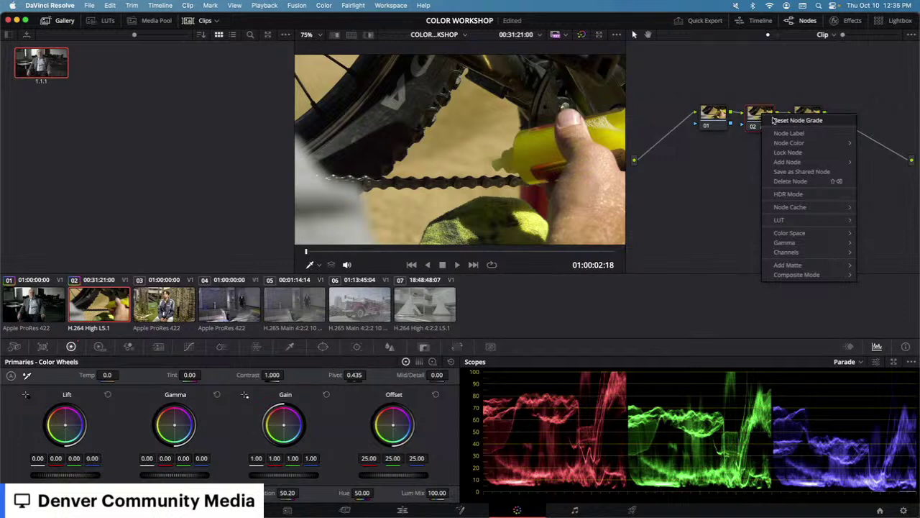
pyautogui.click(743, 189)
pyautogui.rightClick(736, 174)
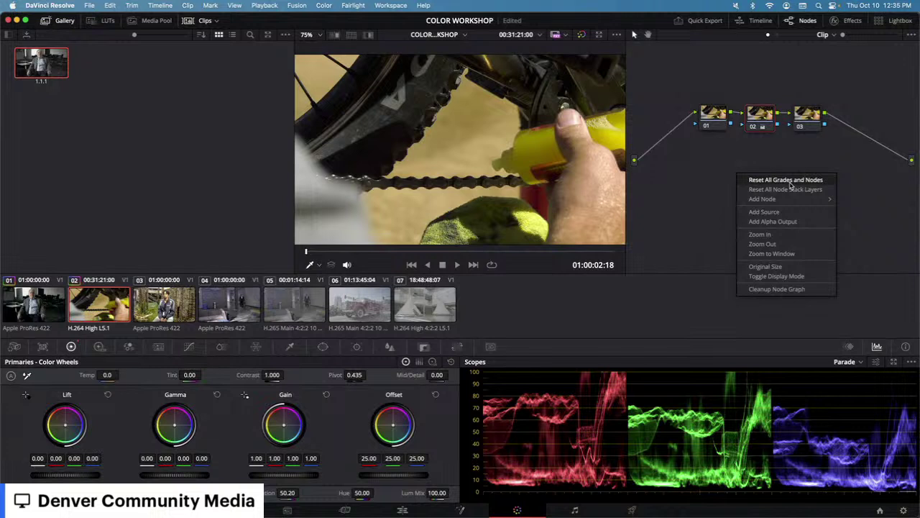
pyautogui.click(696, 199)
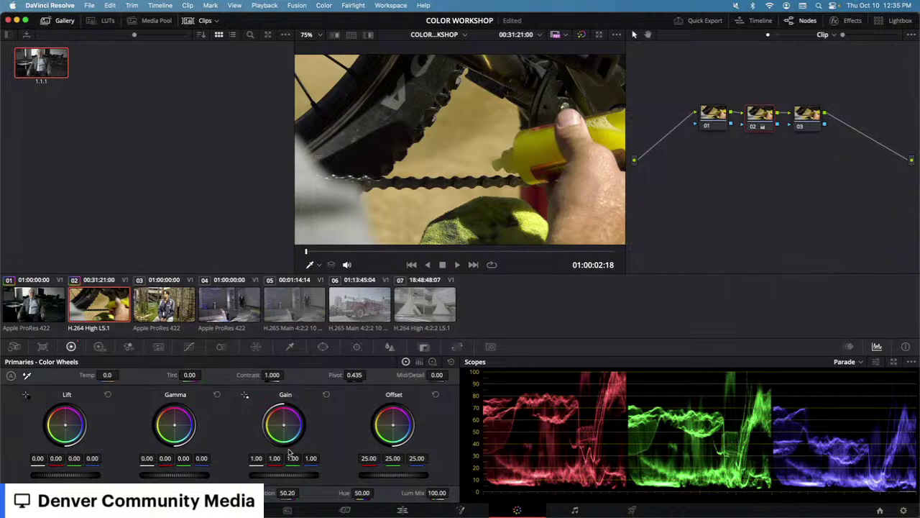
# Step: Tint node 02's Gain strongly to 1.36, 0.64, 3.54, and toggle the node off and on to compare
pyautogui.moveTo(287, 430); pyautogui.dragTo(302, 426)
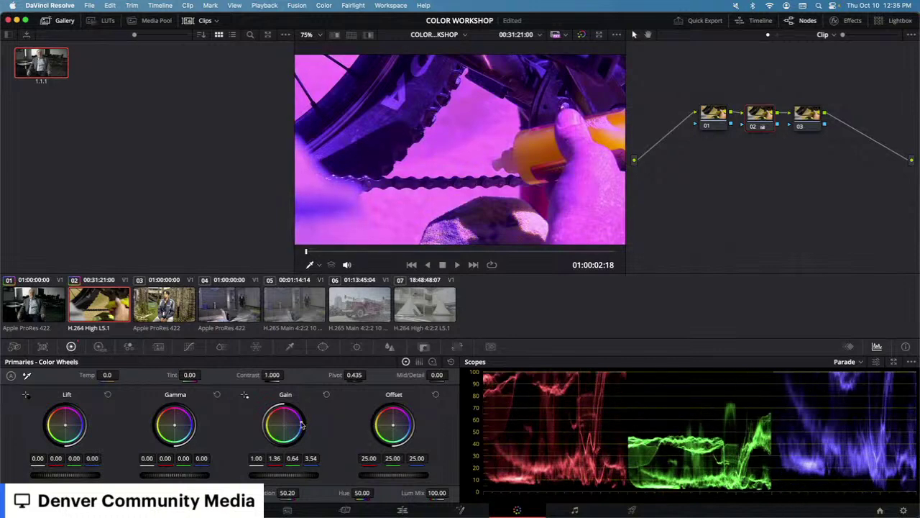
pyautogui.click(753, 127)
pyautogui.click(754, 128)
pyautogui.click(753, 127)
pyautogui.click(754, 127)
pyautogui.click(754, 127)
pyautogui.click(754, 127)
# Step: Toggle the bypass of all grades off and on to compare, and reset node 02's grade
pyautogui.click(581, 35)
pyautogui.click(582, 35)
pyautogui.click(582, 35)
pyautogui.click(582, 34)
pyautogui.rightClick(750, 117)
pyautogui.click(764, 122)
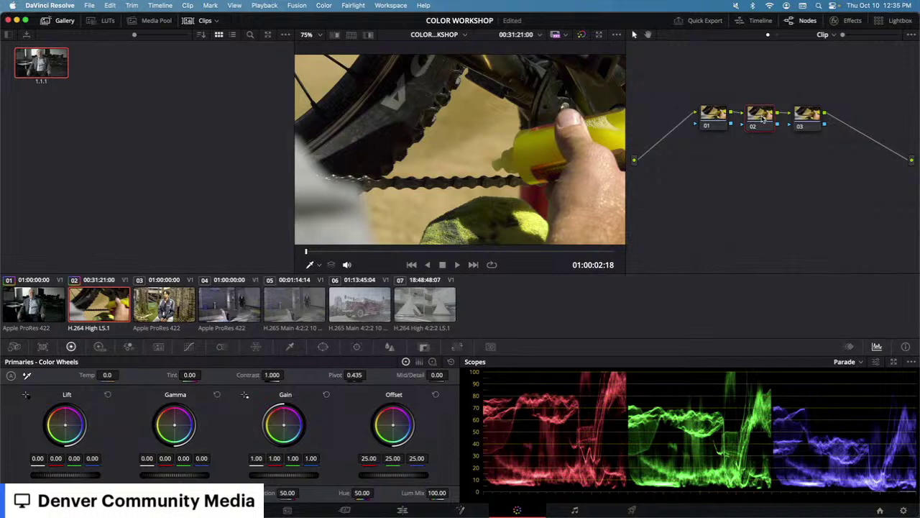
# Step: Tint node 02's Gain to 1.34, 0.73, 2.71, and move nodes 02 and 03 along in the node graph
pyautogui.moveTo(284, 427); pyautogui.dragTo(298, 424)
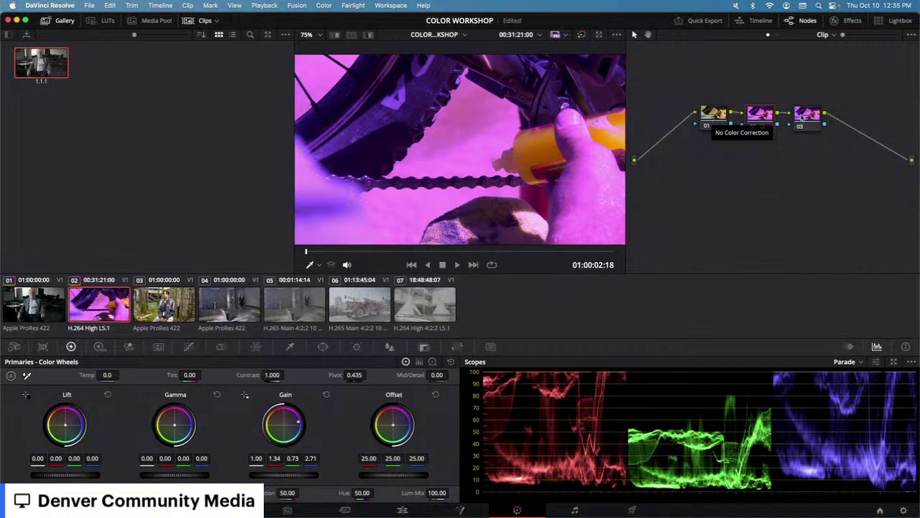
pyautogui.moveTo(807, 115); pyautogui.dragTo(827, 112)
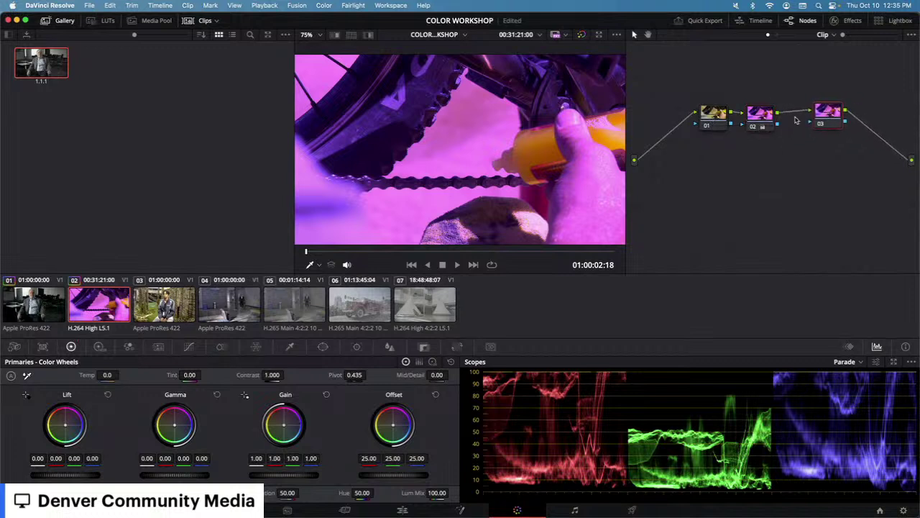
pyautogui.moveTo(719, 115); pyautogui.dragTo(773, 116)
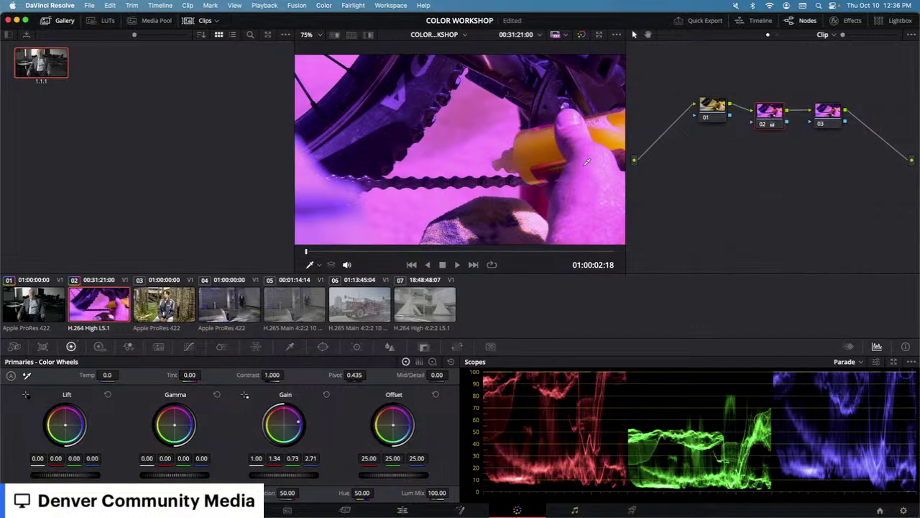
# Step: Reset all grades and nodes of clip 02, and add two serial nodes after node 01
pyautogui.rightClick(770, 117)
pyautogui.rightClick(725, 152)
pyautogui.click(747, 158)
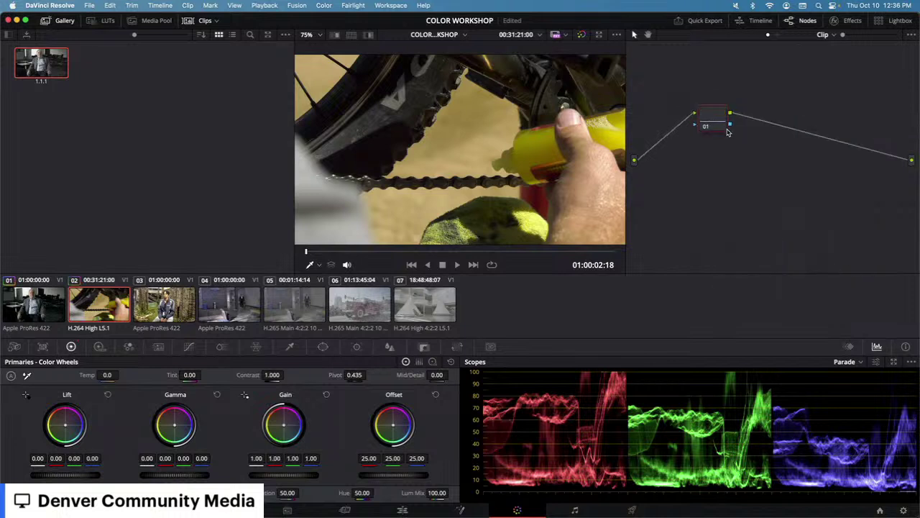
pyautogui.hotkey('alt', 's')
pyautogui.hotkey('alt', 's')
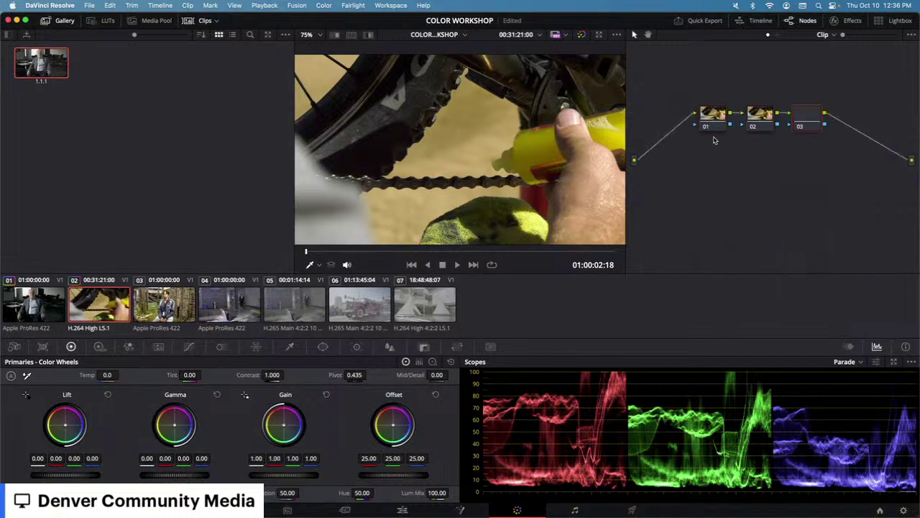
# Step: Try setting node 01's Saturation to 0.00 and changing node 02's Saturation, resetting both nodes
pyautogui.moveTo(289, 490); pyautogui.dragTo(216, 490)
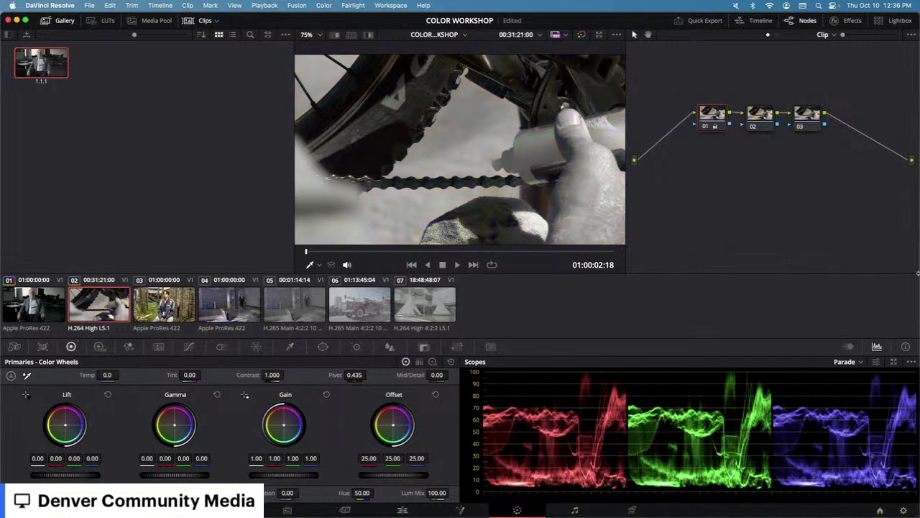
pyautogui.click(773, 122)
pyautogui.moveTo(287, 492); pyautogui.dragTo(301, 492)
pyautogui.doubleClick(286, 492)
pyautogui.rightClick(751, 125)
pyautogui.click(705, 124)
pyautogui.rightClick(706, 124)
pyautogui.click(782, 144)
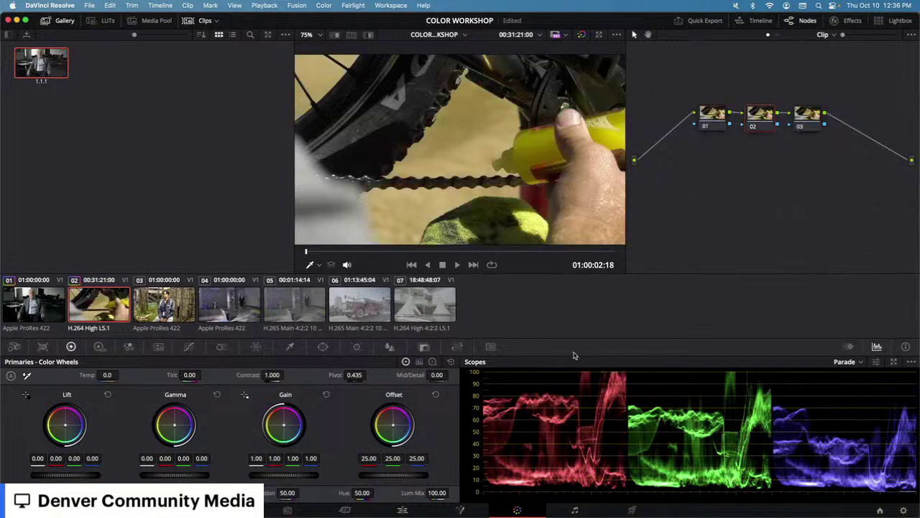
# Step: Try lowering node 02's overall Gain to 0.93, and reset the node grade
pyautogui.moveTo(279, 475)
pyautogui.mouseDown()
pyautogui.moveTo(310, 474)
pyautogui.moveTo(277, 475)
pyautogui.mouseUp()
pyautogui.rightClick(763, 124)
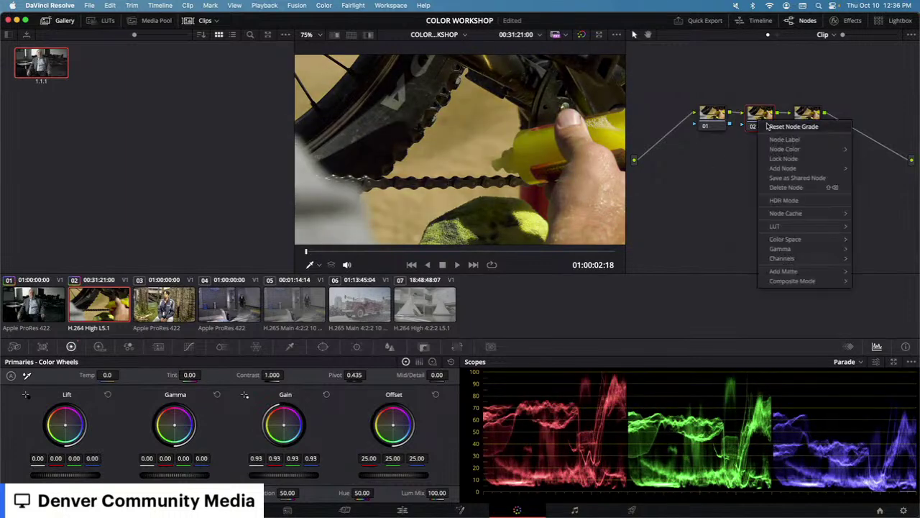
pyautogui.click(767, 126)
# Step: Tint node 02's primary Gain to 1.02, 0.98, 1.11 and its Log Shadow to -0.04, 0.00, 0.09
pyautogui.moveTo(283, 424); pyautogui.dragTo(286, 427)
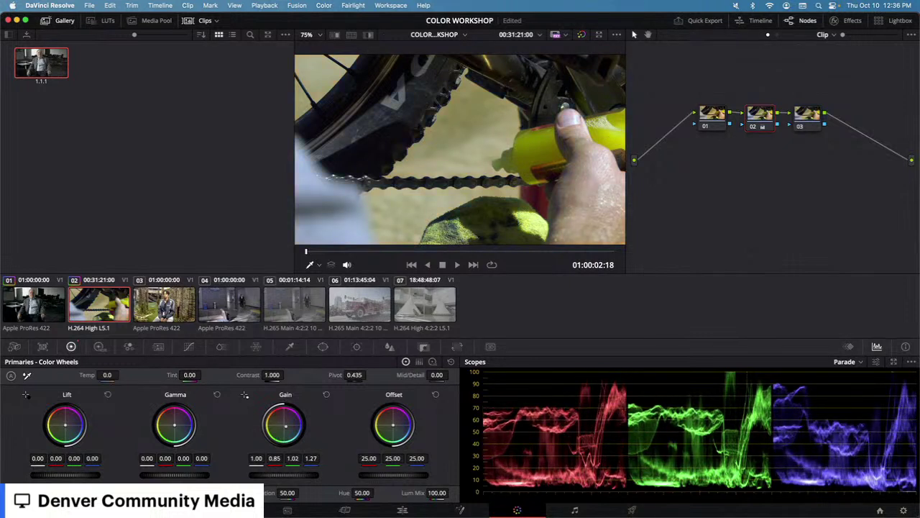
pyautogui.moveTo(286, 426); pyautogui.dragTo(285, 426)
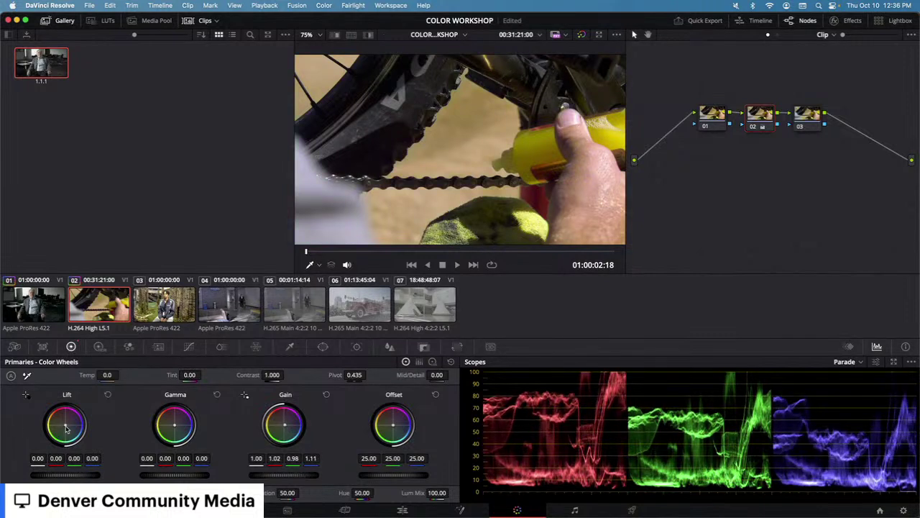
pyautogui.click(433, 363)
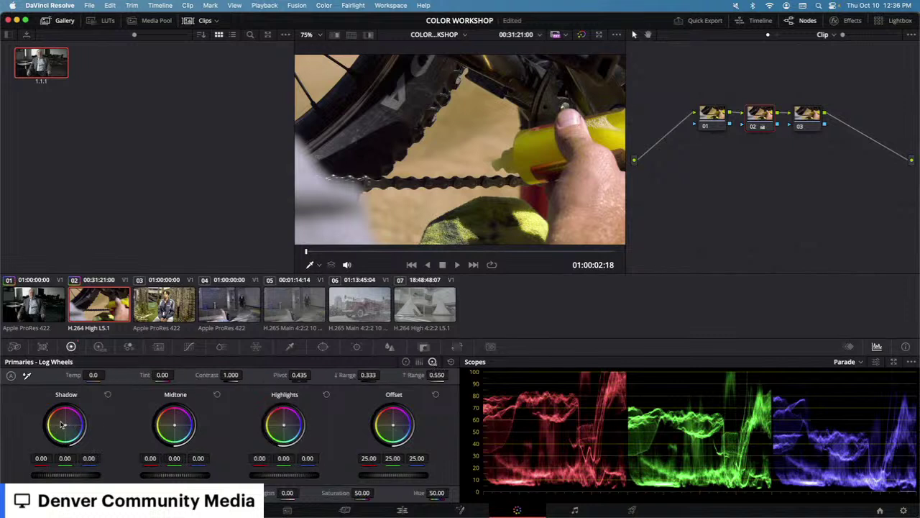
pyautogui.moveTo(63, 429); pyautogui.dragTo(67, 429)
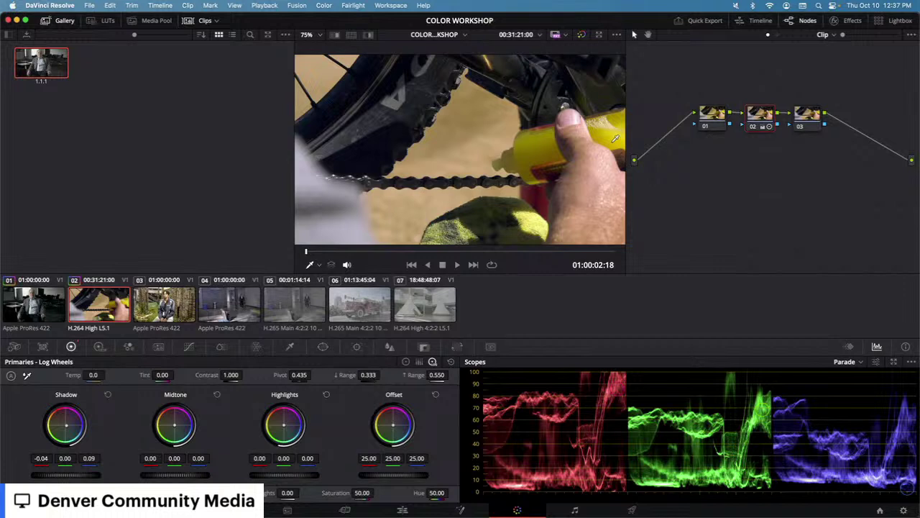
pyautogui.scroll(-3, 612, 137)
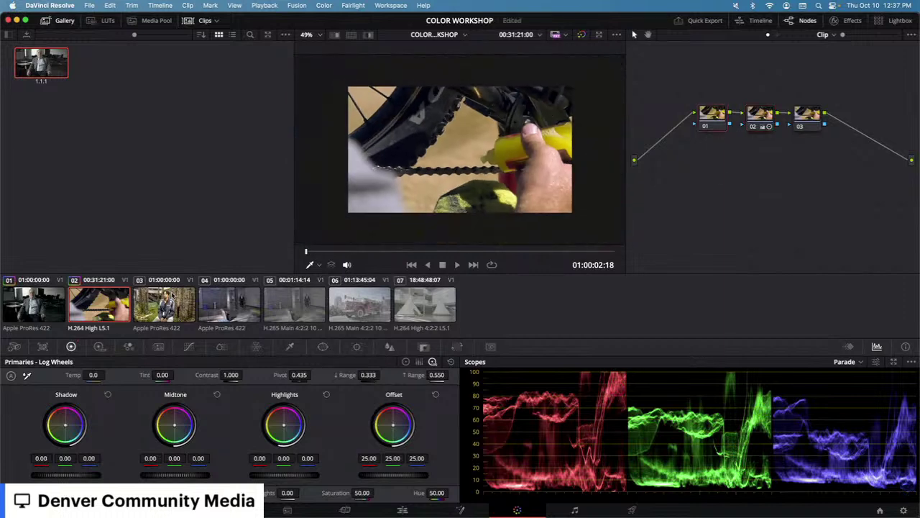
# Step: Select clip 03, try Contrast 1.264 and a Log Shadow level change, and reset all its grades and nodes
pyautogui.click(173, 297)
pyautogui.moveTo(231, 375)
pyautogui.mouseDown()
pyautogui.moveTo(245, 375)
pyautogui.moveTo(230, 375)
pyautogui.mouseUp()
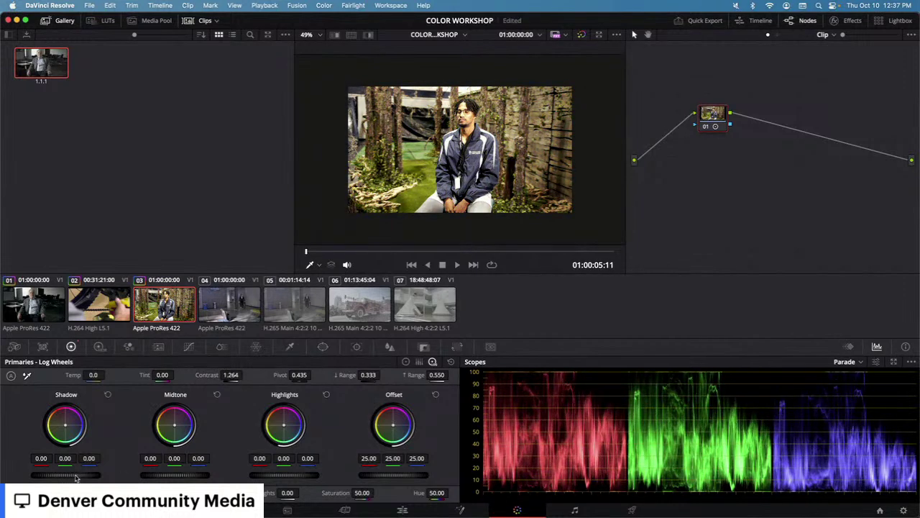
pyautogui.moveTo(74, 475); pyautogui.dragTo(70, 475)
pyautogui.rightClick(746, 177)
pyautogui.click(780, 184)
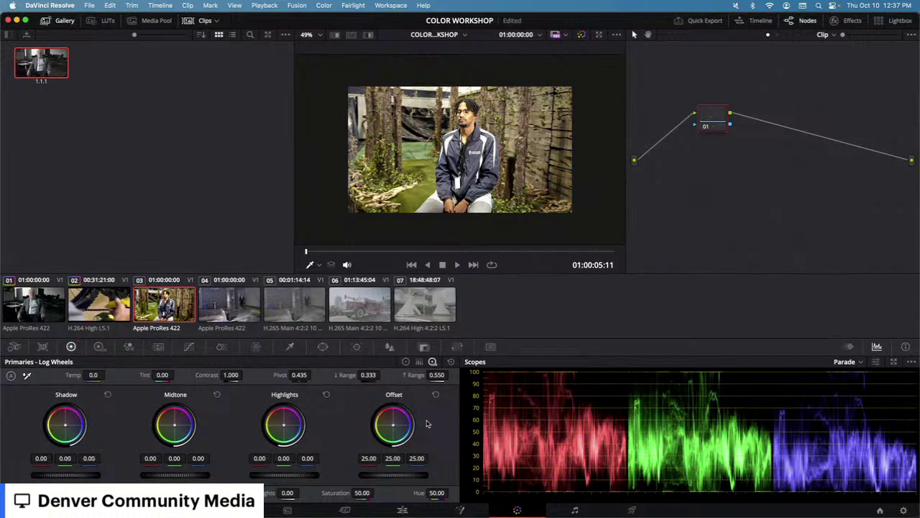
# Step: Return to the primary color wheels and display the Waveform scope
pyautogui.click(405, 361)
pyautogui.click(855, 361)
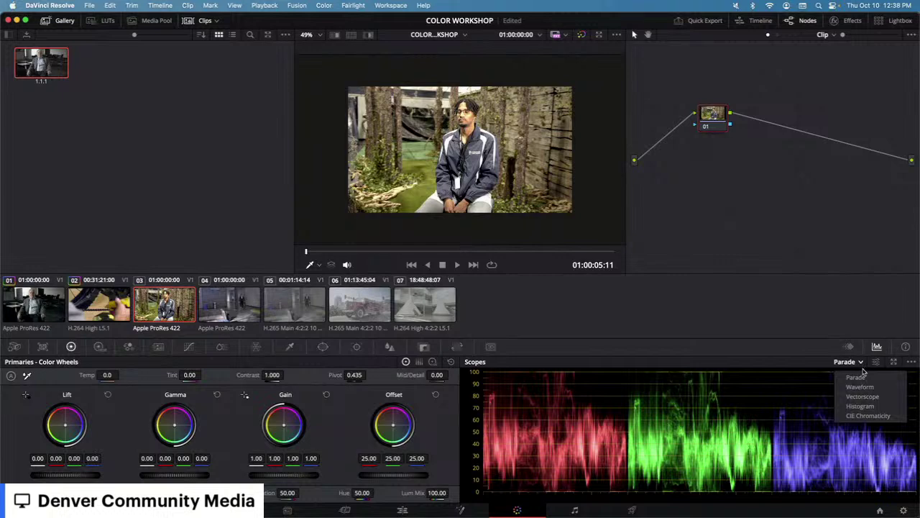
pyautogui.click(852, 384)
# Step: Try Lift at -0.04, Gain at 1.11 and a strong Contrast increase on clip 03, and reset the node grade
pyautogui.moveTo(69, 475); pyautogui.dragTo(60, 475)
pyautogui.moveTo(254, 477); pyautogui.dragTo(294, 478)
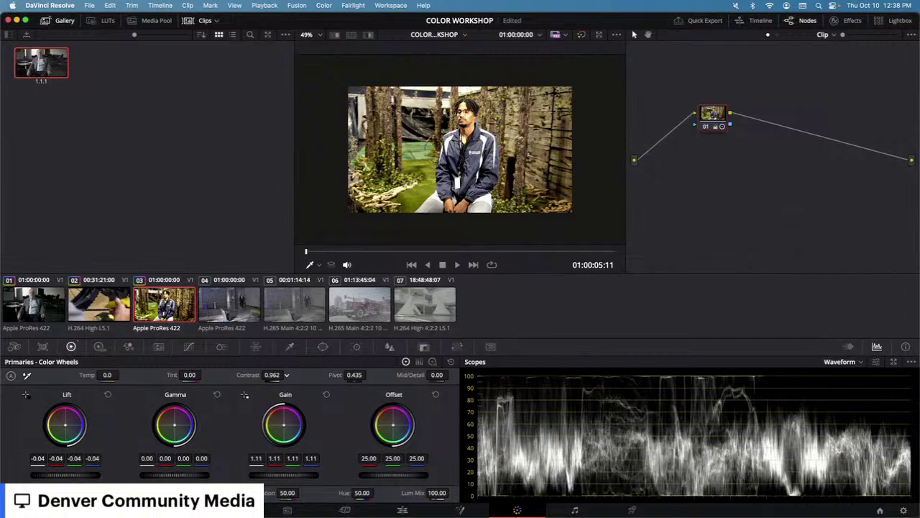
pyautogui.moveTo(271, 375); pyautogui.dragTo(287, 374)
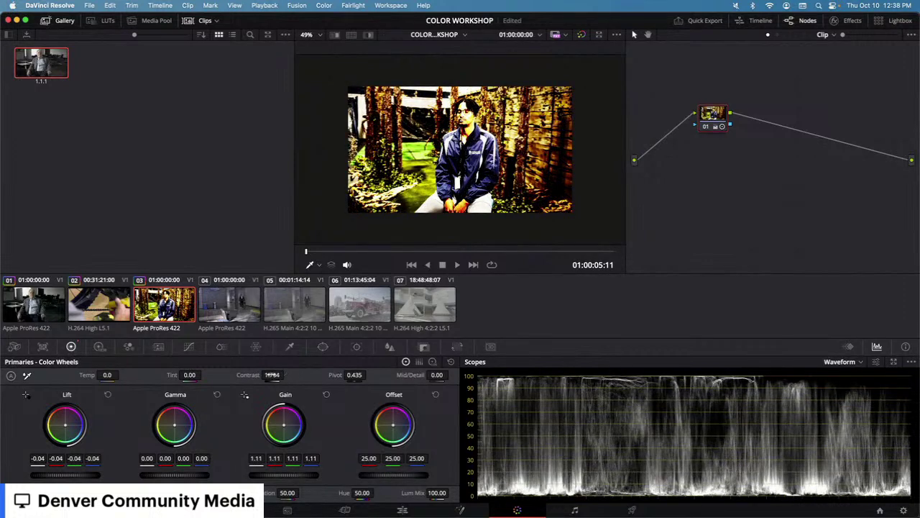
pyautogui.rightClick(714, 122)
pyautogui.click(723, 126)
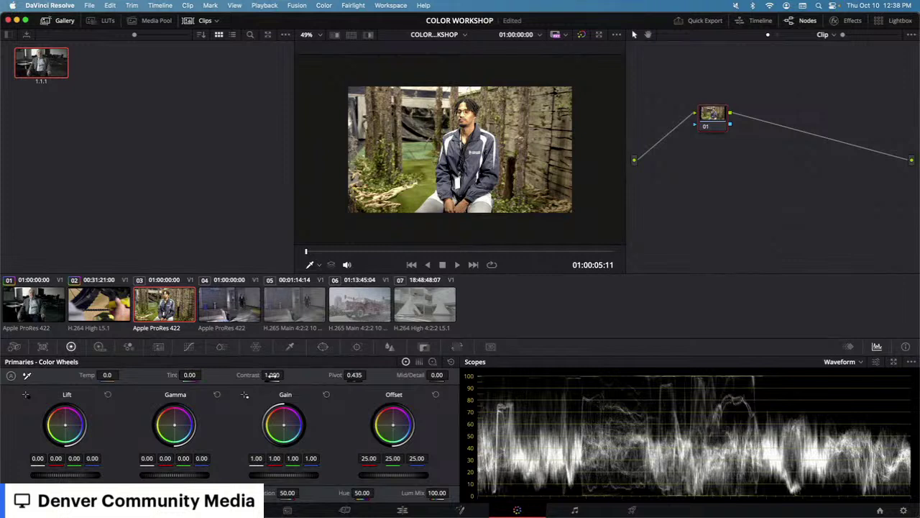
# Step: Try node 01's Contrast at 1.246 and 1.092 along with Pivot changes, resetting each adjustment
pyautogui.moveTo(286, 374); pyautogui.dragTo(287, 375)
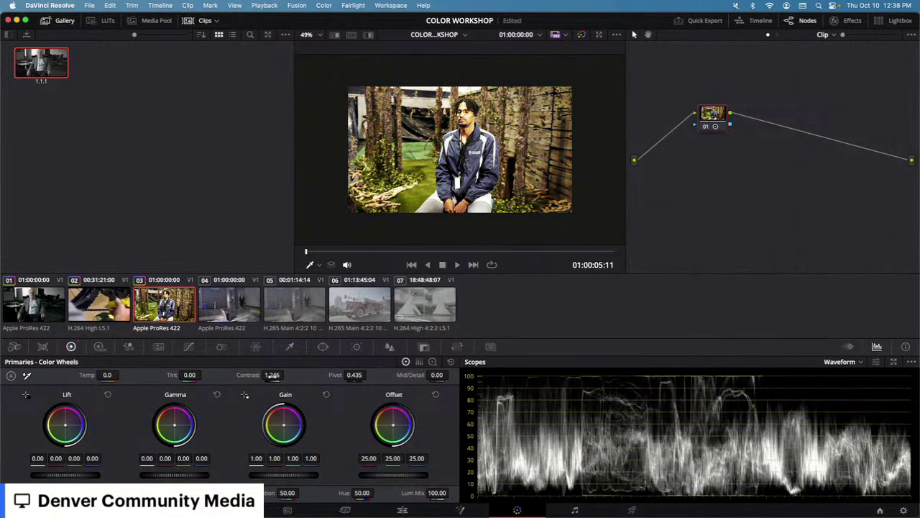
pyautogui.doubleClick(242, 375)
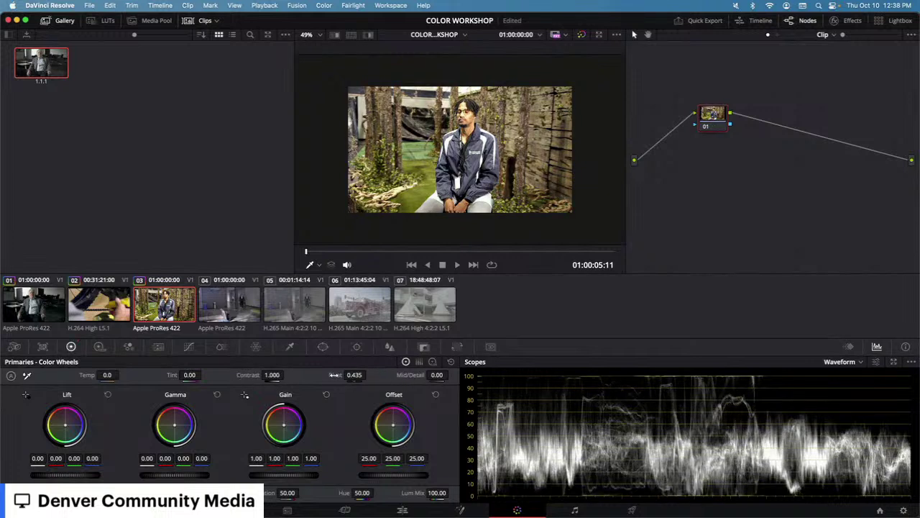
pyautogui.moveTo(369, 375); pyautogui.dragTo(314, 388)
pyautogui.moveTo(286, 375); pyautogui.dragTo(286, 375)
pyautogui.moveTo(355, 375); pyautogui.dragTo(356, 375)
pyautogui.moveTo(276, 375); pyautogui.dragTo(331, 377)
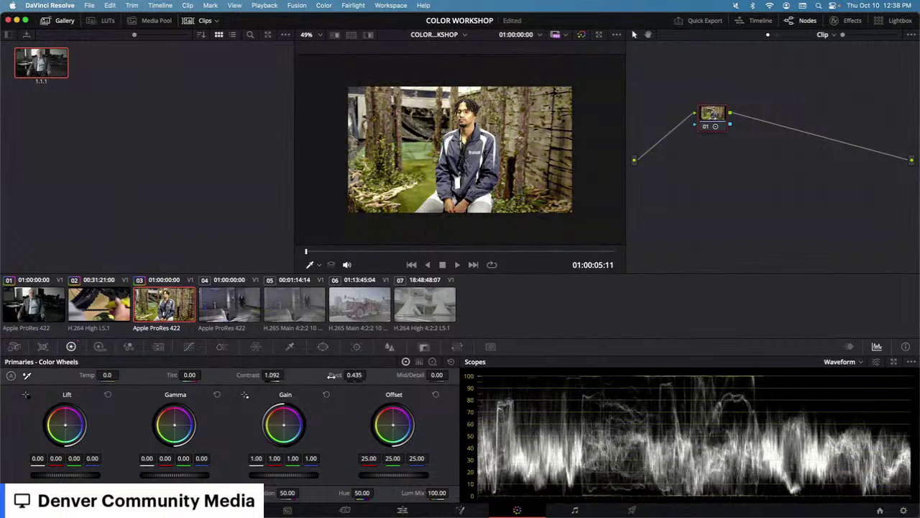
pyautogui.doubleClick(249, 374)
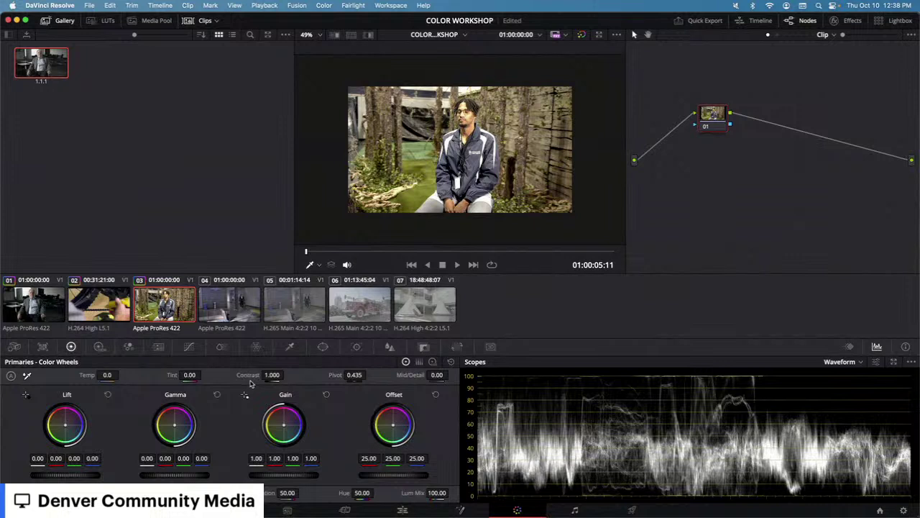
# Step: Try warming node 01 with Temp values of 3600 and 930.0 while watching the Waveform scope
pyautogui.click(862, 362)
pyautogui.click(855, 389)
pyautogui.doubleClick(107, 375)
pyautogui.write('3600')
pyautogui.press('Return')
pyautogui.moveTo(107, 374); pyautogui.dragTo(122, 375)
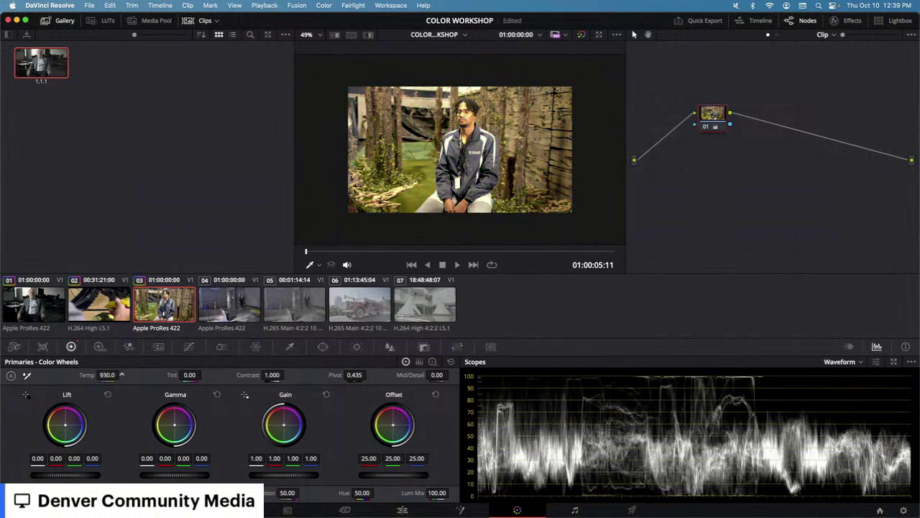
# Step: Show the Parade scope, and set node 01's Temp to -1360.0 and Tint to 55.50
pyautogui.click(858, 361)
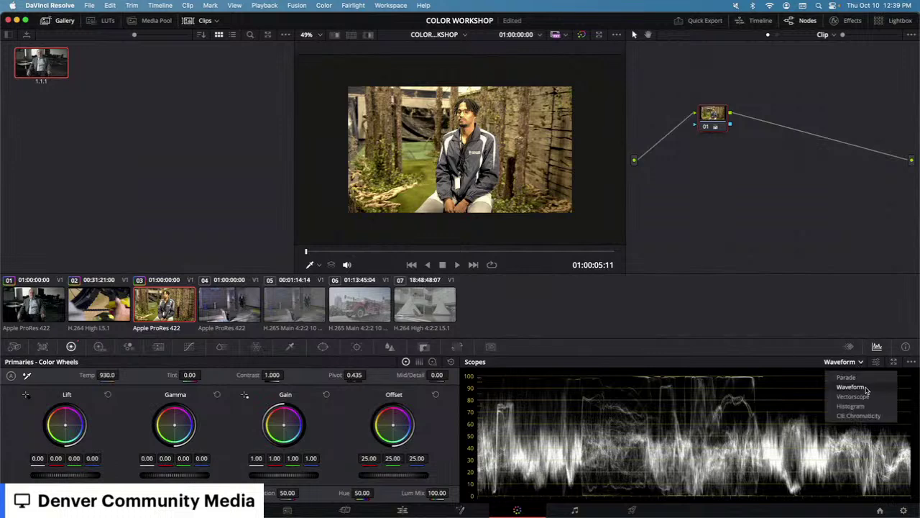
pyautogui.click(847, 378)
pyautogui.moveTo(121, 375); pyautogui.dragTo(121, 374)
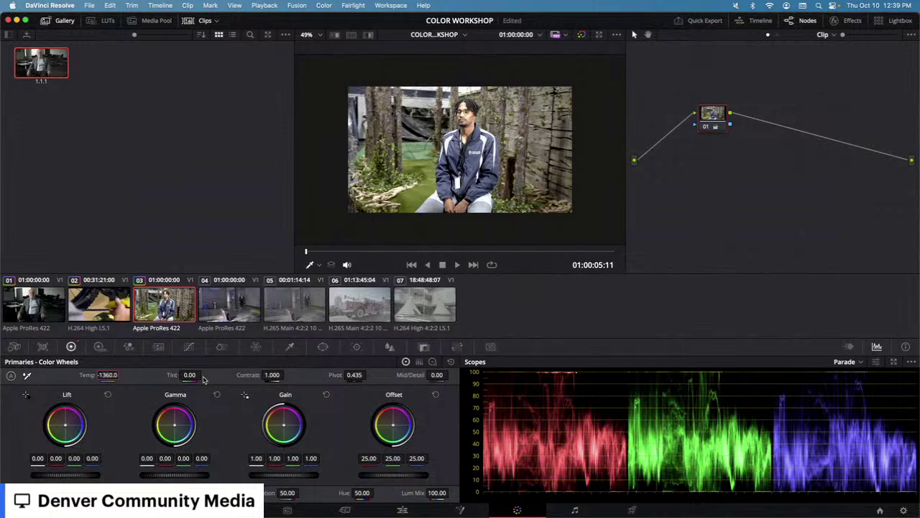
pyautogui.moveTo(190, 374); pyautogui.dragTo(203, 374)
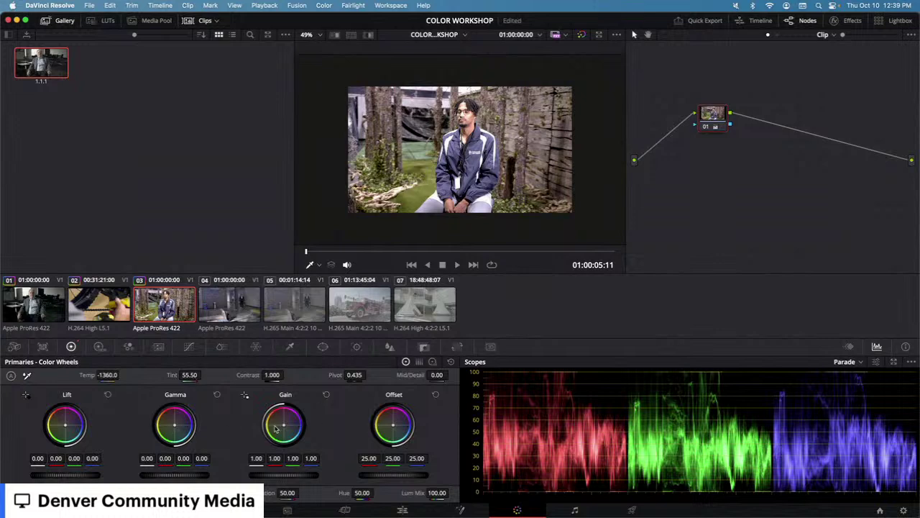
# Step: Try tinting node 01's Gain, including 1.08, 1.00, 0.74, and reset the Gain, Temp and Tint
pyautogui.moveTo(284, 425)
pyautogui.mouseDown()
pyautogui.moveTo(292, 427)
pyautogui.moveTo(284, 429)
pyautogui.mouseUp()
pyautogui.click(327, 394)
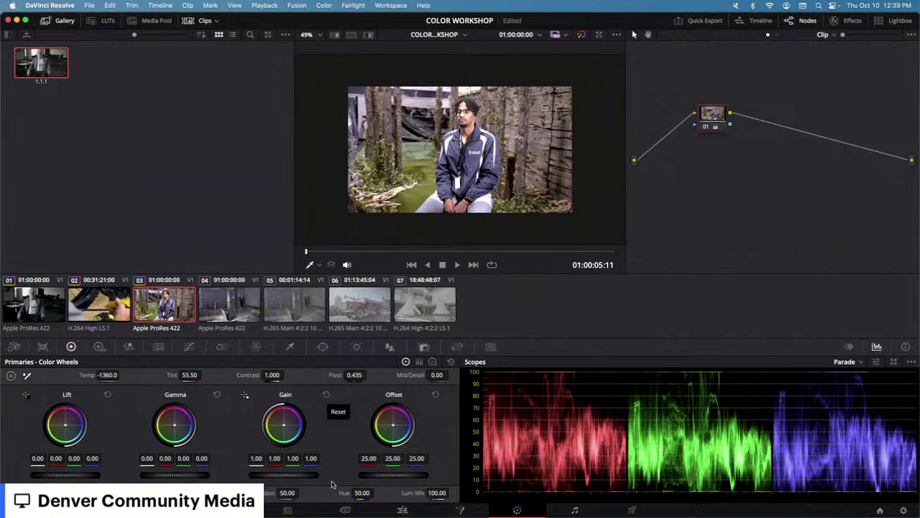
pyautogui.moveTo(286, 429); pyautogui.dragTo(290, 425)
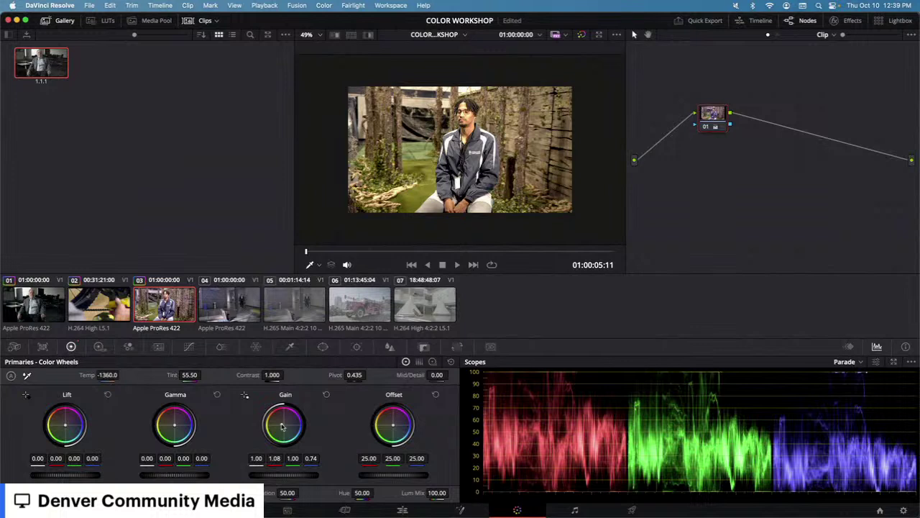
pyautogui.click(327, 394)
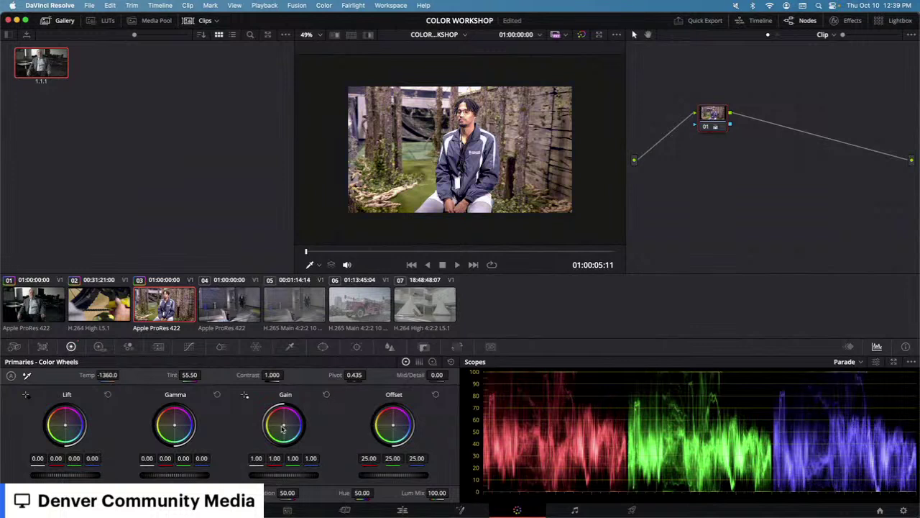
pyautogui.doubleClick(90, 374)
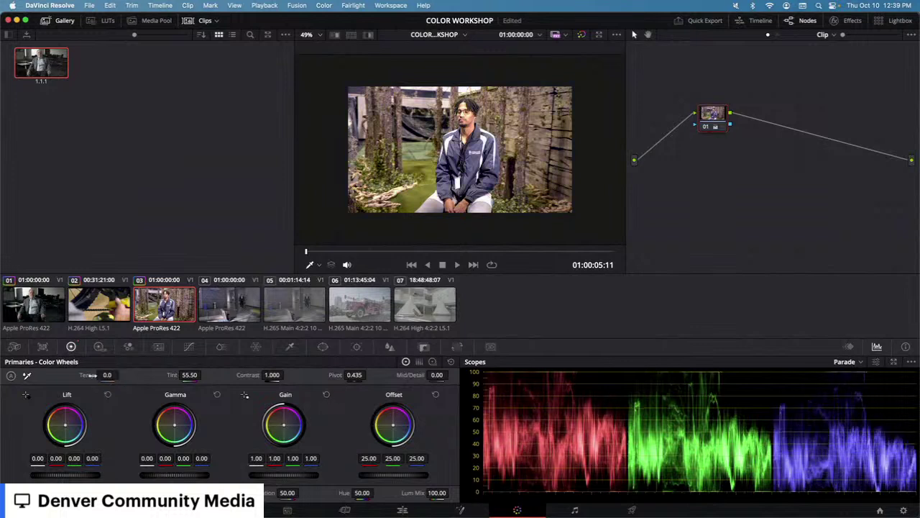
pyautogui.doubleClick(171, 375)
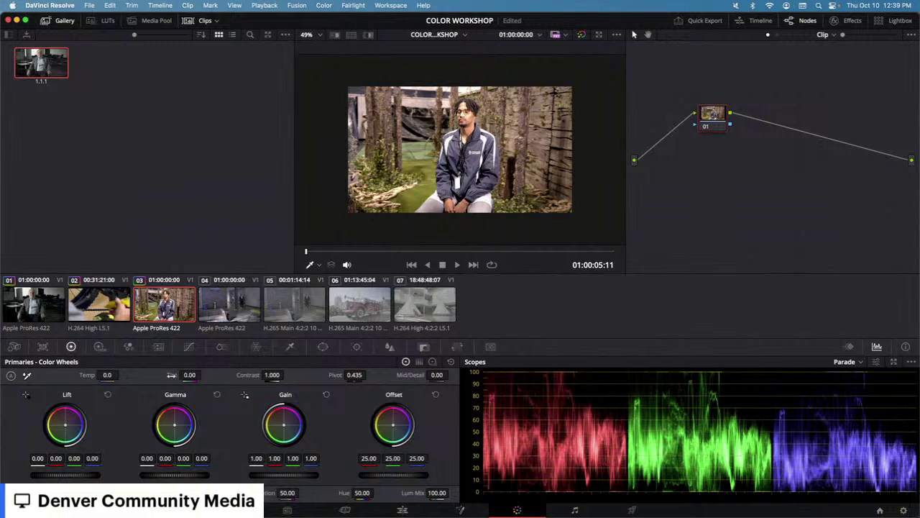
# Step: Try node 01's Temp at 710.0 and other values, and vary its Saturation, resetting each adjustment
pyautogui.moveTo(107, 376); pyautogui.dragTo(137, 374)
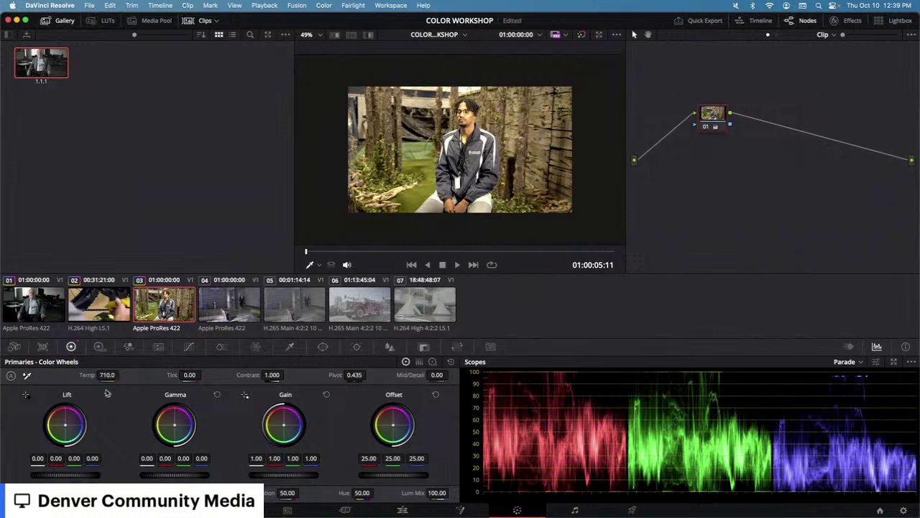
pyautogui.doubleClick(88, 374)
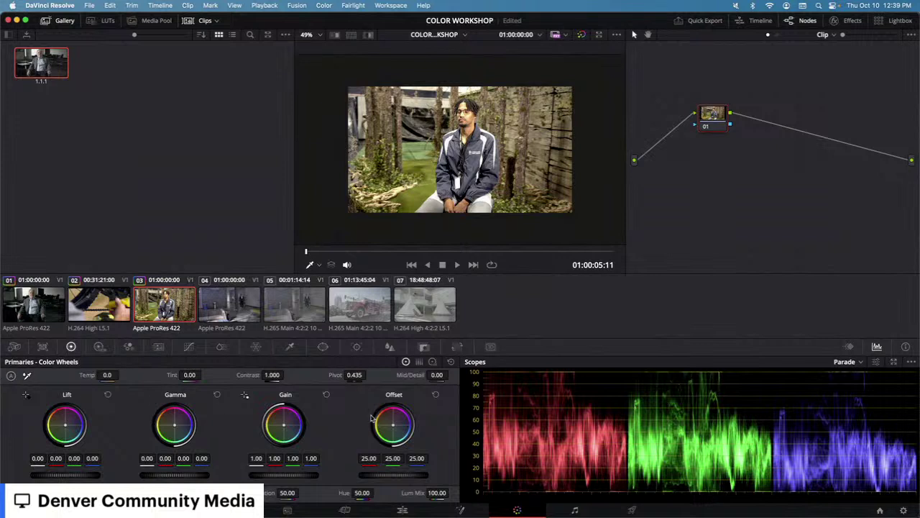
pyautogui.moveTo(107, 375); pyautogui.dragTo(124, 396)
pyautogui.doubleClick(92, 374)
pyautogui.moveTo(288, 492)
pyautogui.mouseDown()
pyautogui.moveTo(255, 492)
pyautogui.moveTo(302, 493)
pyautogui.moveTo(286, 494)
pyautogui.mouseUp()
pyautogui.doubleClick(268, 492)
# Step: Look at the scope display settings, and switch the scope to Waveform
pyautogui.click(876, 361)
pyautogui.click(783, 363)
pyautogui.click(853, 361)
pyautogui.click(863, 386)
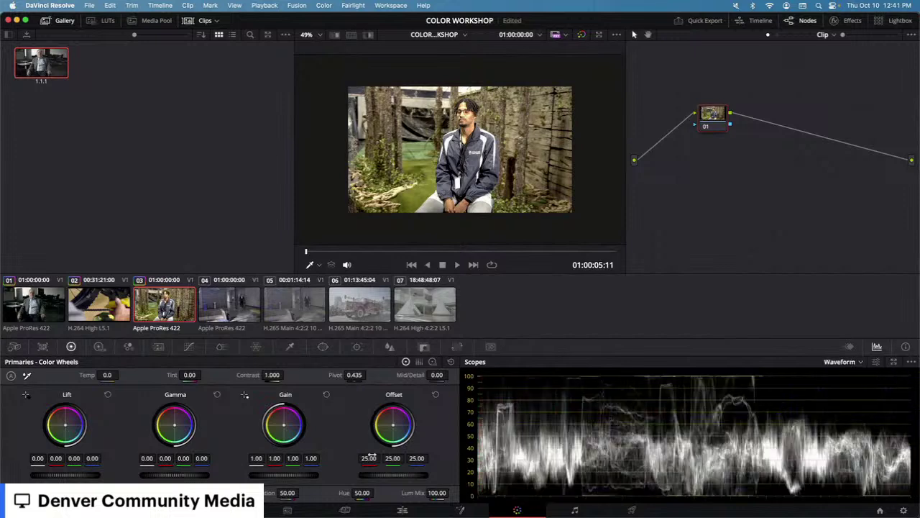
# Step: Try lowering node 01's Gain on clip 03 in stages down to 0.81
pyautogui.moveTo(308, 479); pyautogui.dragTo(298, 479)
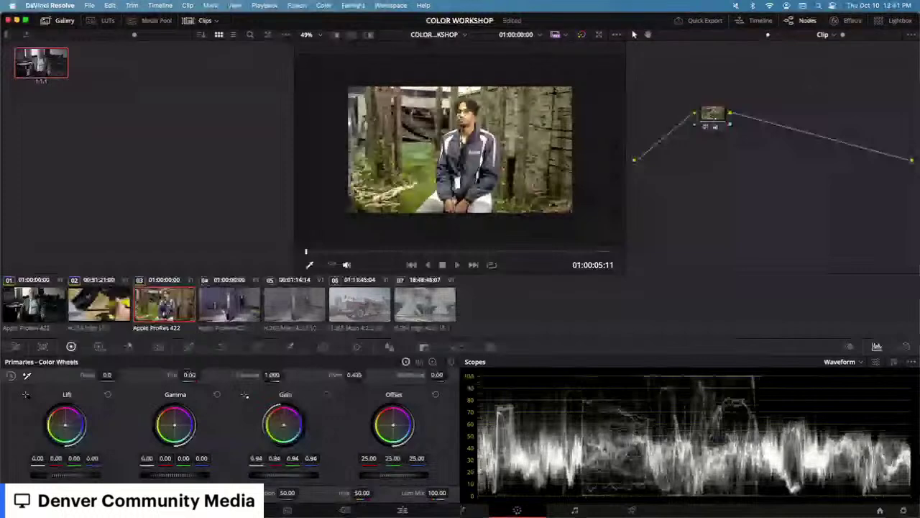
pyautogui.moveTo(302, 476); pyautogui.dragTo(295, 476)
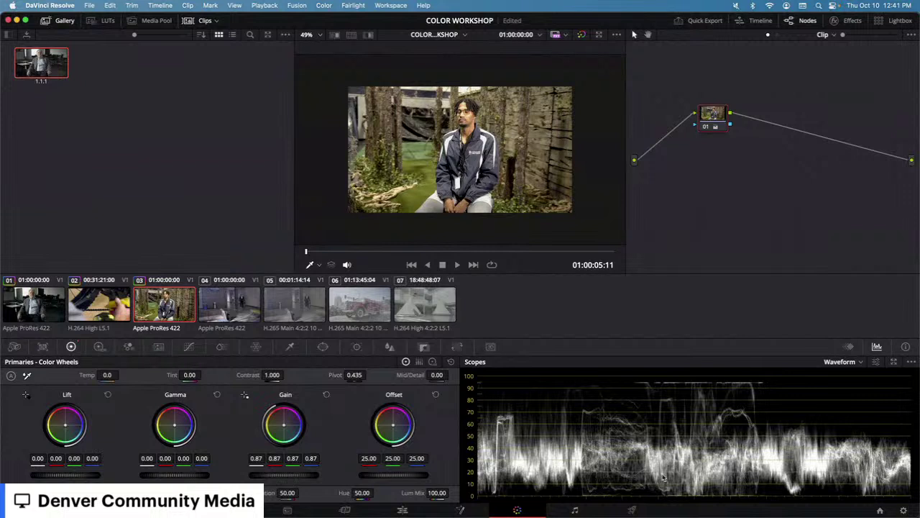
pyautogui.moveTo(286, 476)
pyautogui.mouseDown()
pyautogui.moveTo(301, 476)
pyautogui.moveTo(274, 476)
pyautogui.mouseUp()
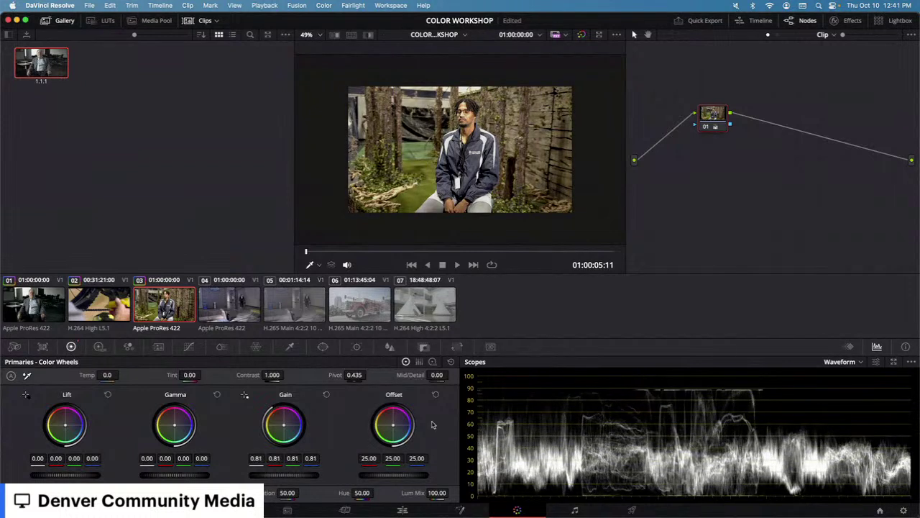
# Step: Switch the scope to Vectorscope and set clip 03's Saturation to 100.00
pyautogui.click(863, 362)
pyautogui.click(841, 400)
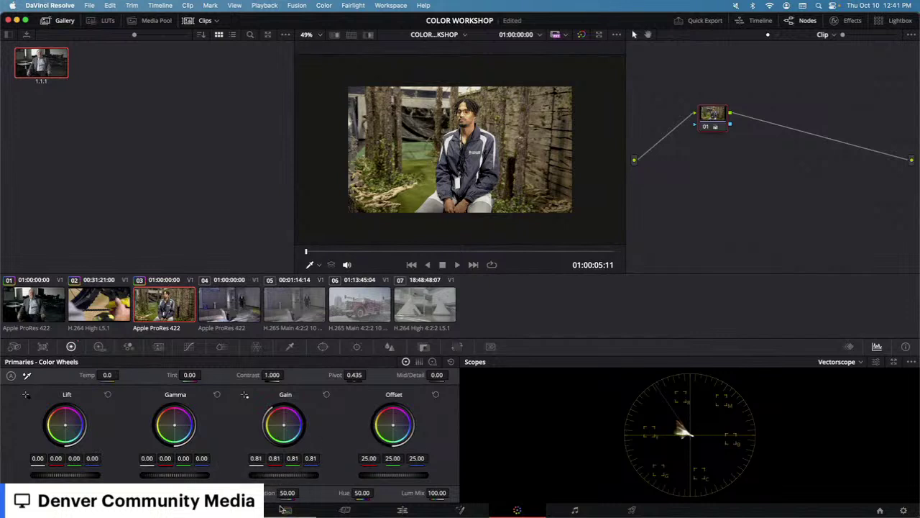
pyautogui.moveTo(287, 493); pyautogui.dragTo(316, 494)
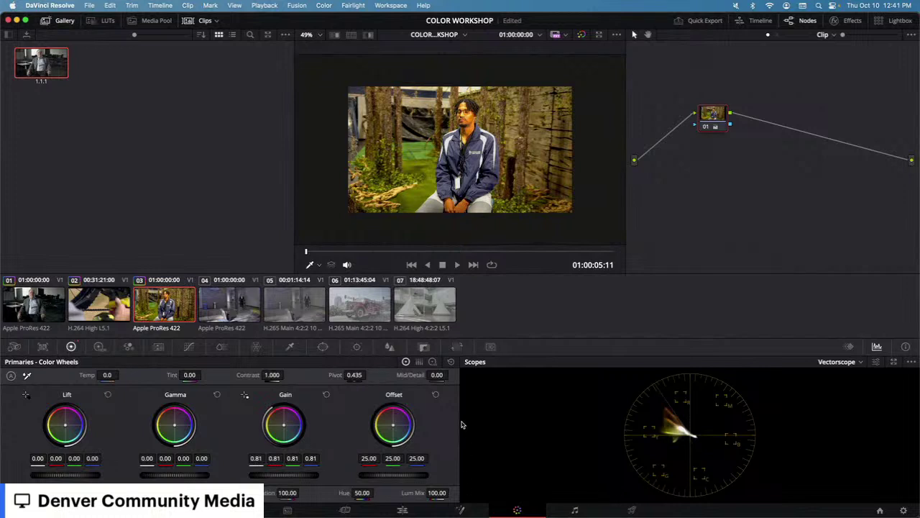
# Step: Try a red Gain tint on clip 03, reset it, tint the Gain towards blue with 0.95, 0.99, 1.23, and save the project
pyautogui.moveTo(285, 431)
pyautogui.mouseDown()
pyautogui.moveTo(292, 418)
pyautogui.moveTo(283, 412)
pyautogui.moveTo(284, 423)
pyautogui.mouseUp()
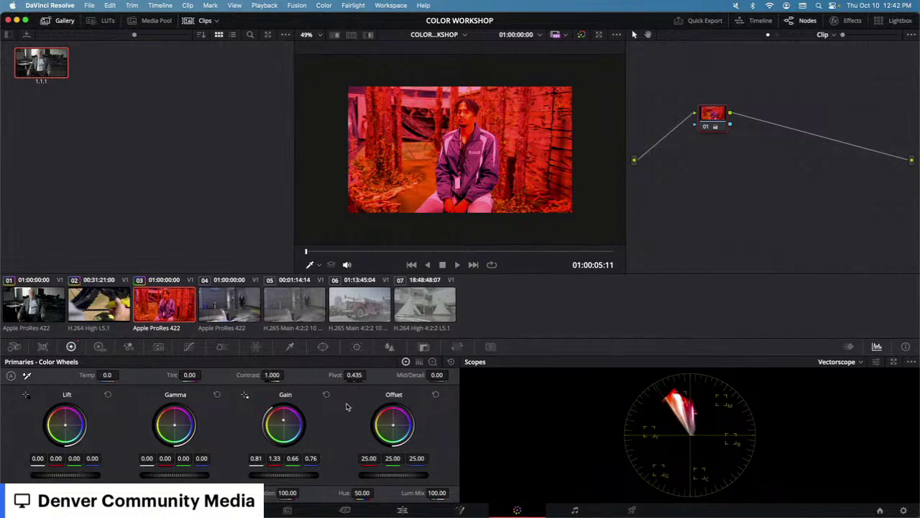
pyautogui.click(326, 395)
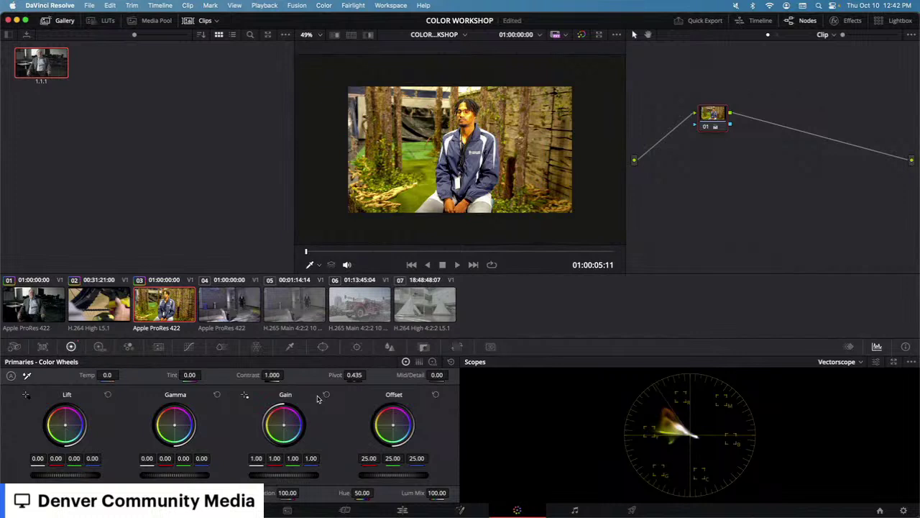
pyautogui.moveTo(284, 428)
pyautogui.mouseDown()
pyautogui.moveTo(285, 410)
pyautogui.moveTo(286, 427)
pyautogui.mouseUp()
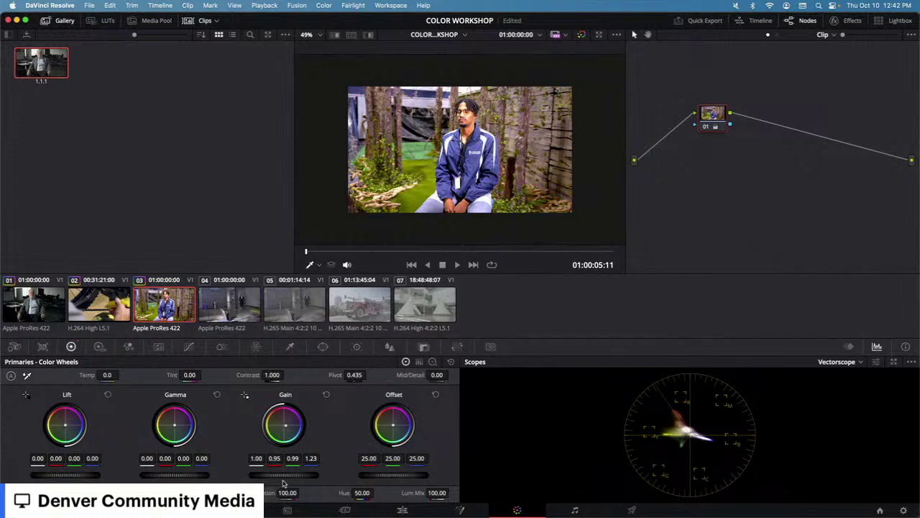
pyautogui.moveTo(287, 493)
pyautogui.mouseDown()
pyautogui.moveTo(277, 493)
pyautogui.moveTo(287, 493)
pyautogui.mouseUp()
pyautogui.press('super+s')
# Step: Compare the images of clips 04 and 05 by switching back and forth between them
pyautogui.click(245, 308)
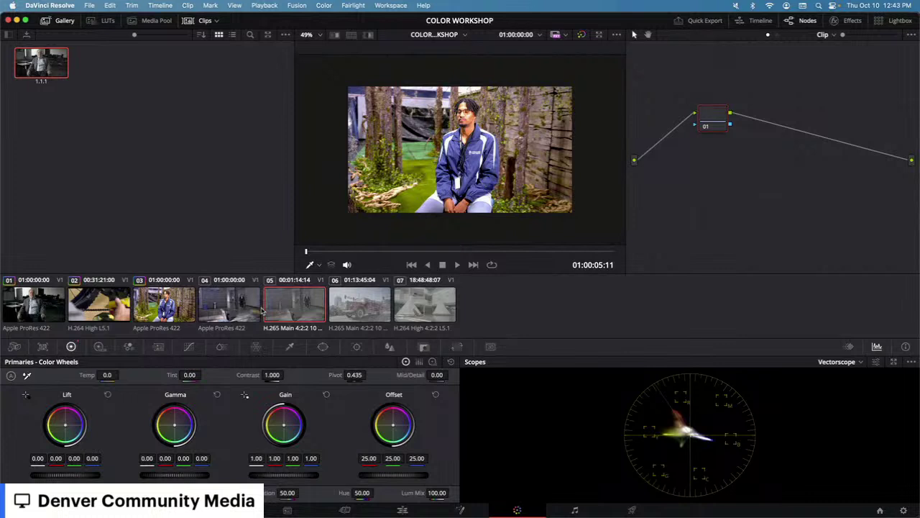
pyautogui.click(269, 308)
pyautogui.click(249, 308)
pyautogui.click(289, 309)
pyautogui.click(253, 309)
pyautogui.click(291, 308)
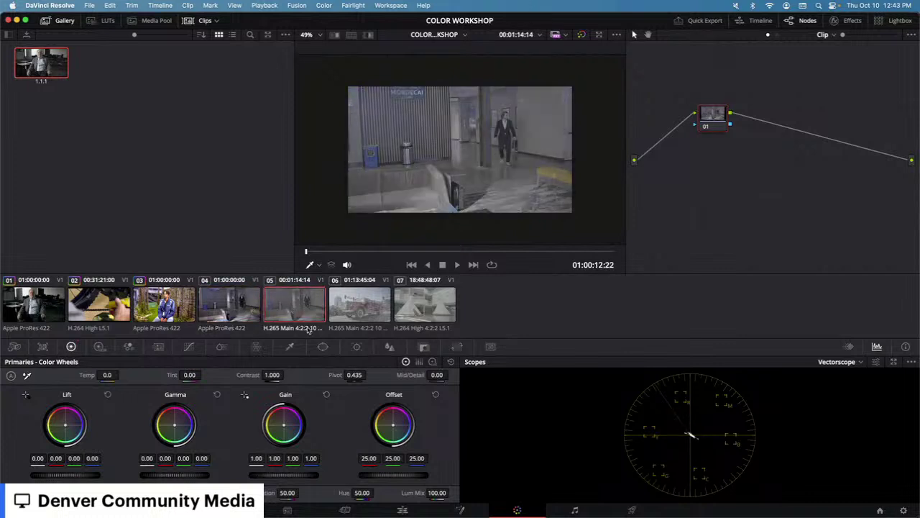
pyautogui.click(238, 319)
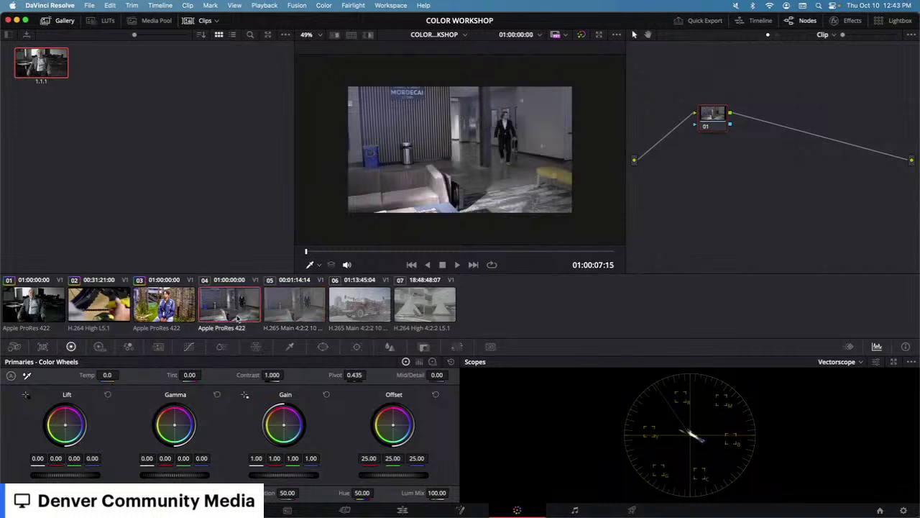
pyautogui.click(289, 300)
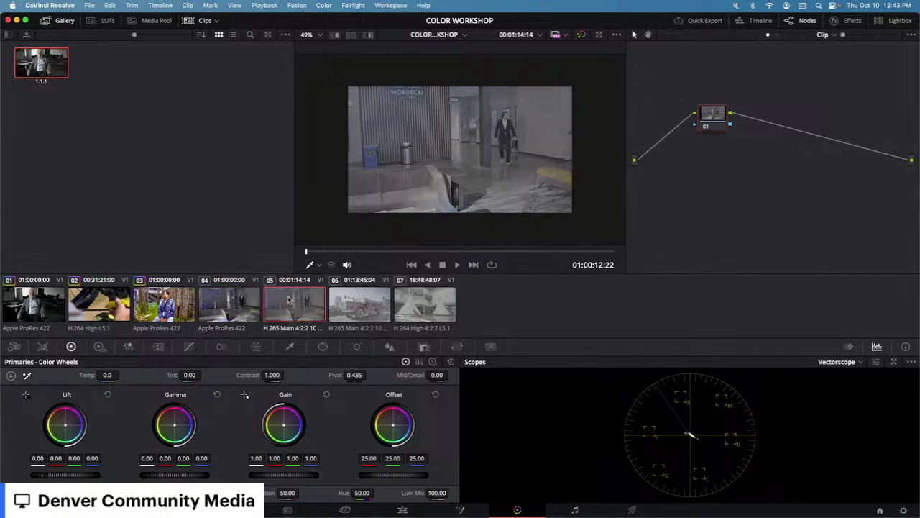
# Step: Switch the scope to Waveform and compare the traces of clips 04 and 05
pyautogui.click(862, 362)
pyautogui.click(854, 388)
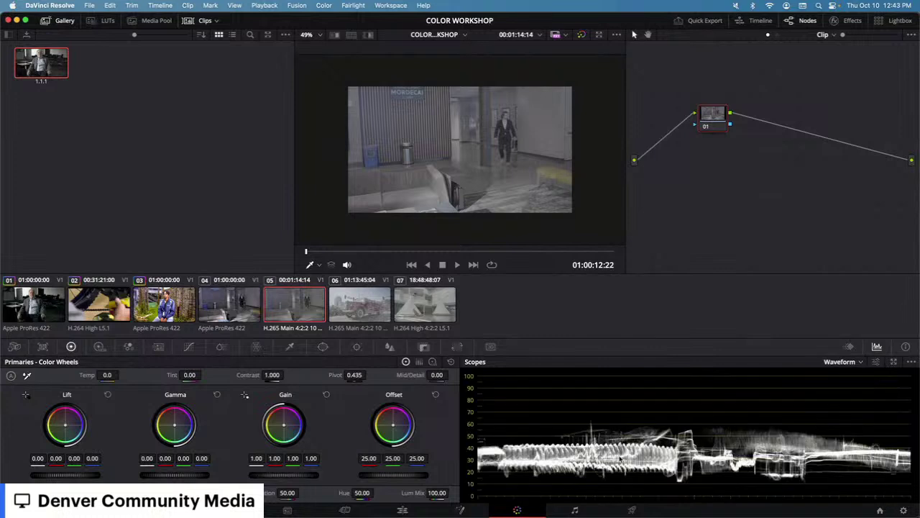
pyautogui.click(220, 300)
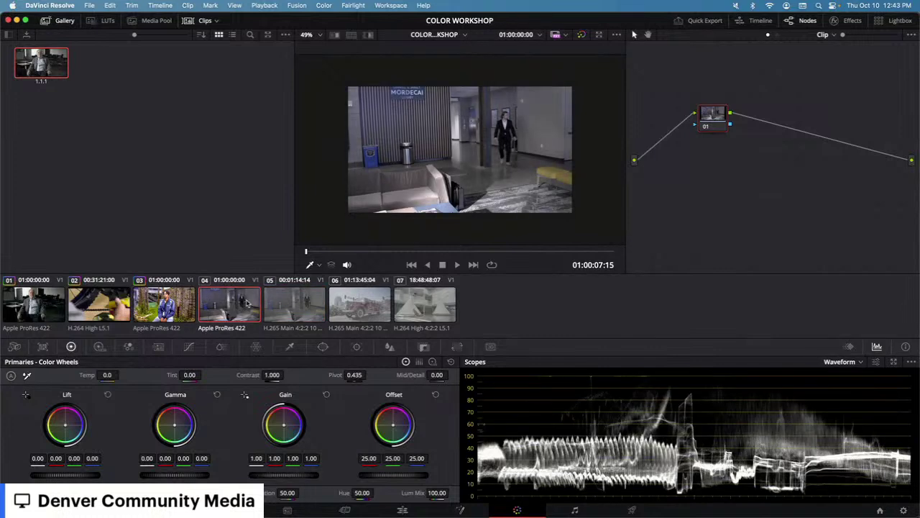
pyautogui.click(299, 309)
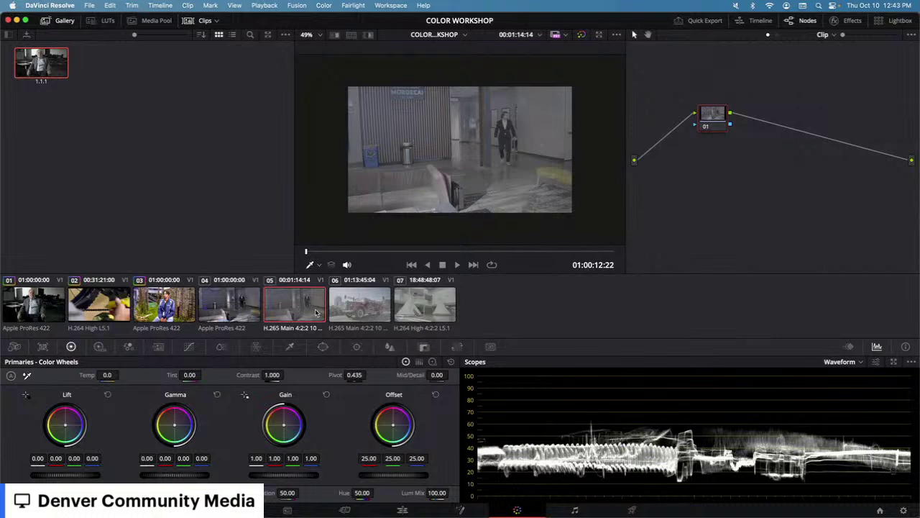
pyautogui.click(253, 308)
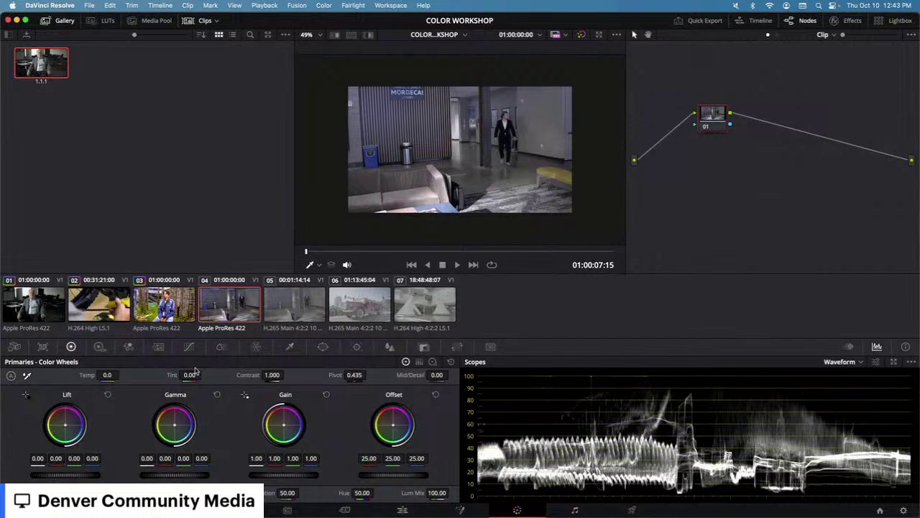
pyautogui.click(289, 310)
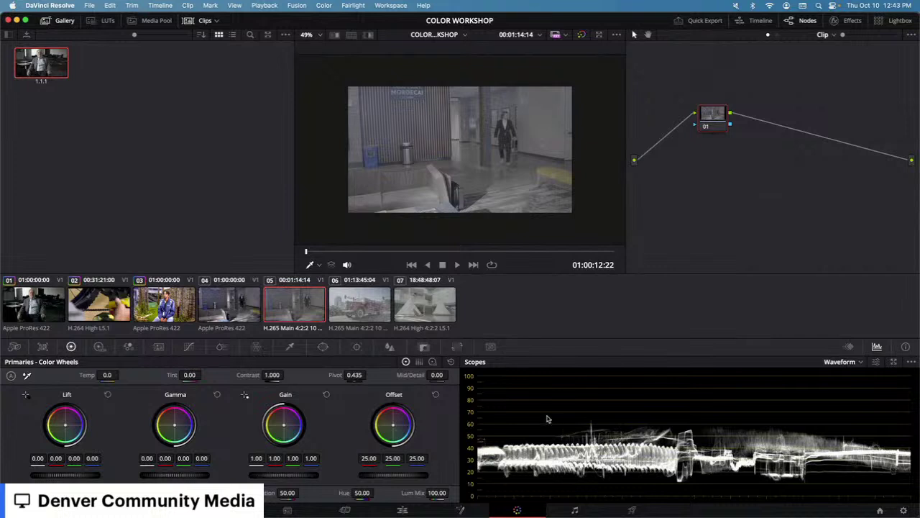
# Step: Add two serial nodes after node 01 on clip 05, and look over the LUT options for the last node
pyautogui.hotkey('alt', 's')
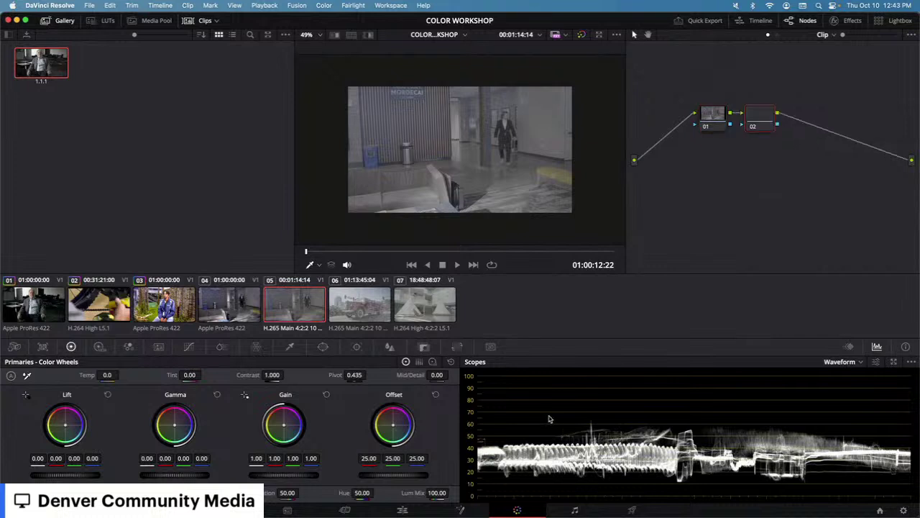
pyautogui.hotkey('alt', 's')
pyautogui.rightClick(816, 119)
pyautogui.moveTo(847, 228)
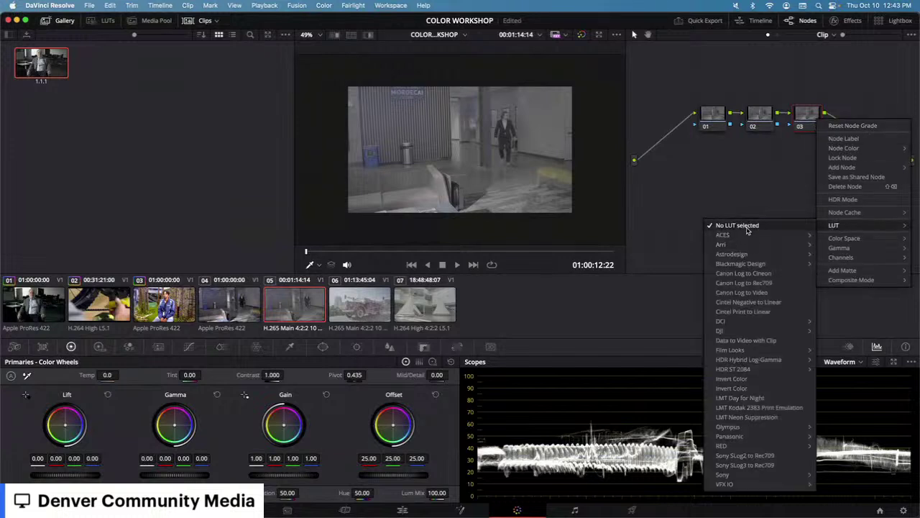
pyautogui.press('Escape')
pyautogui.press('Escape')
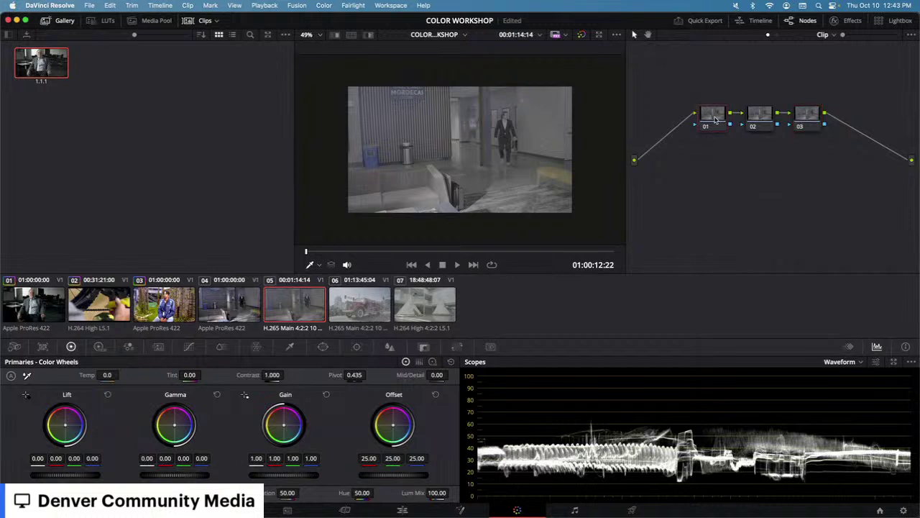
# Step: Check clip 04 for comparison, and apply the Sony SLog3 to Rec709 LUT to node 03 of clip 05
pyautogui.click(253, 311)
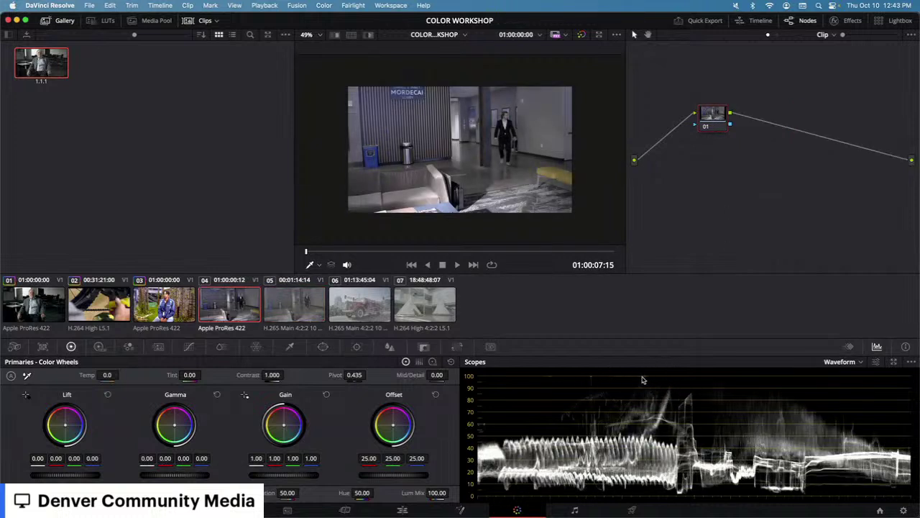
pyautogui.click(312, 307)
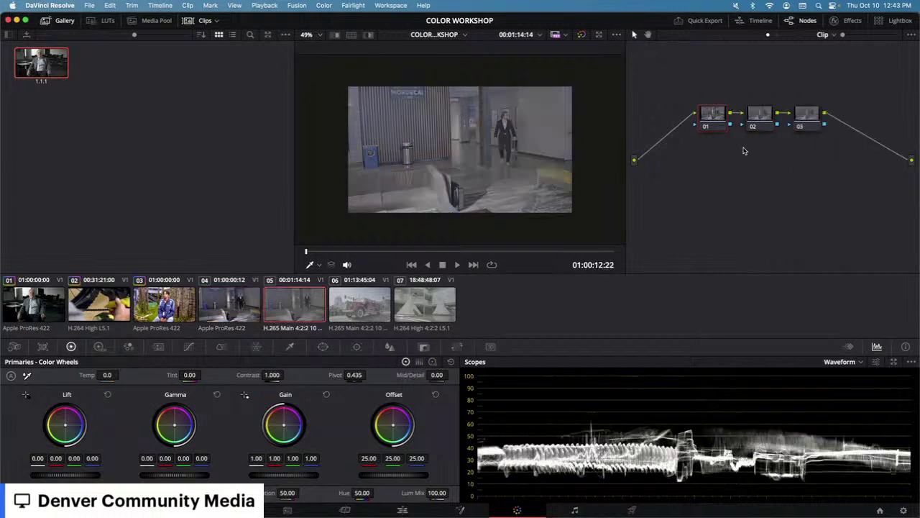
pyautogui.click(806, 115)
pyautogui.rightClick(803, 121)
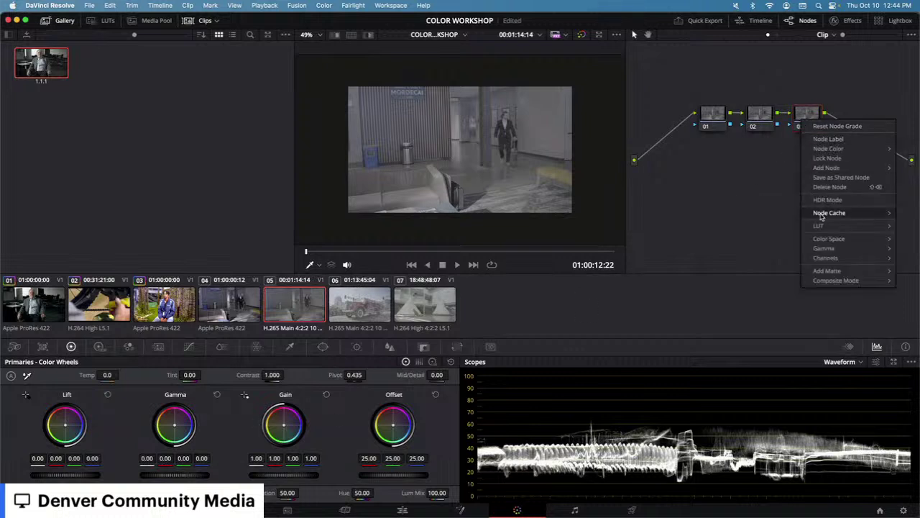
pyautogui.moveTo(819, 226)
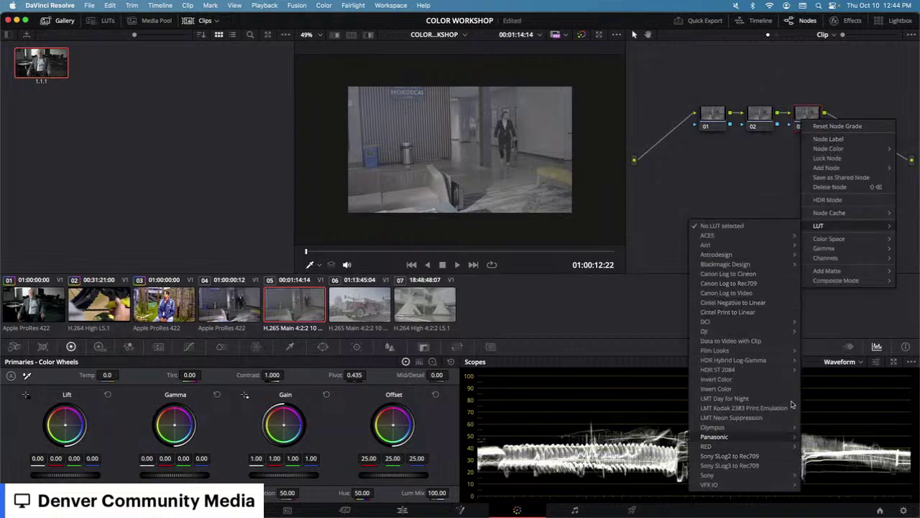
pyautogui.rightClick(811, 114)
pyautogui.rightClick(811, 114)
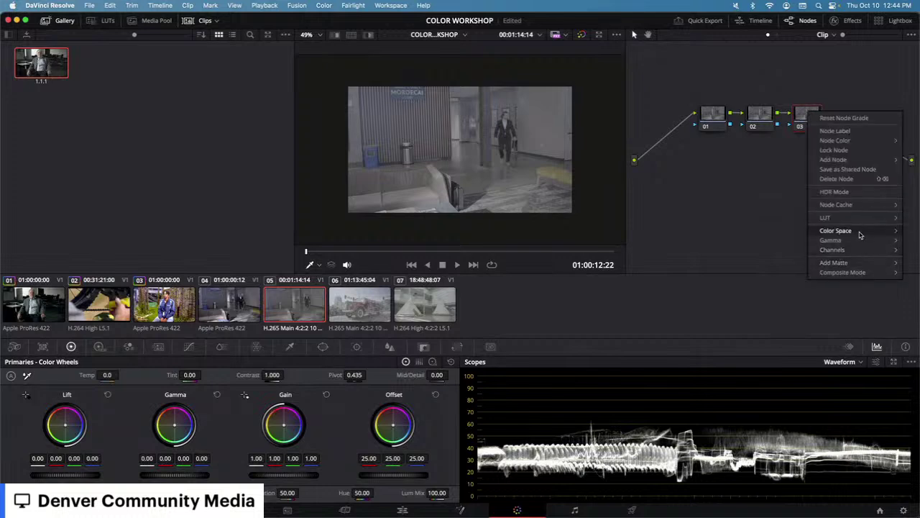
pyautogui.moveTo(856, 221)
pyautogui.click(753, 461)
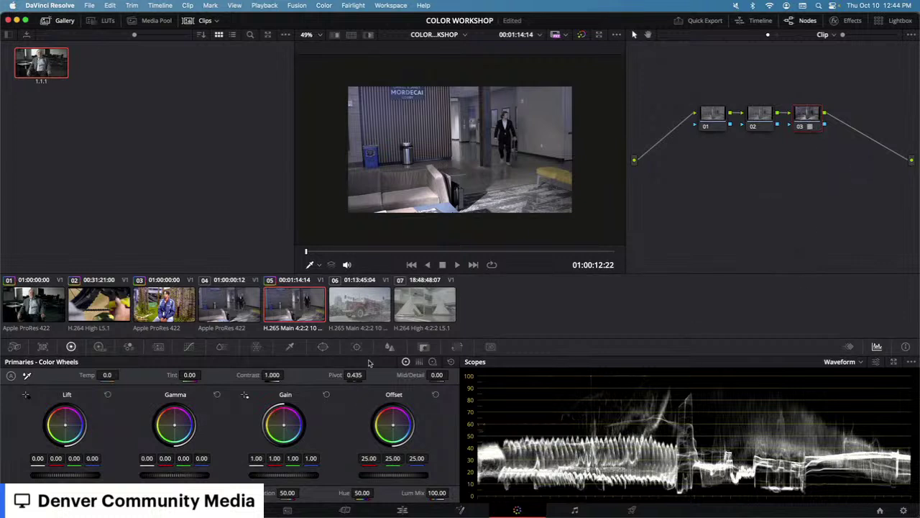
# Step: Try clip 04's Gain at 1.04 and the Gain of clip 05's node 01 at 0.76
pyautogui.click(248, 306)
pyautogui.moveTo(300, 475)
pyautogui.mouseDown()
pyautogui.moveTo(288, 474)
pyautogui.moveTo(310, 477)
pyautogui.mouseUp()
pyautogui.click(292, 310)
pyautogui.click(715, 116)
pyautogui.moveTo(295, 475); pyautogui.dragTo(269, 474)
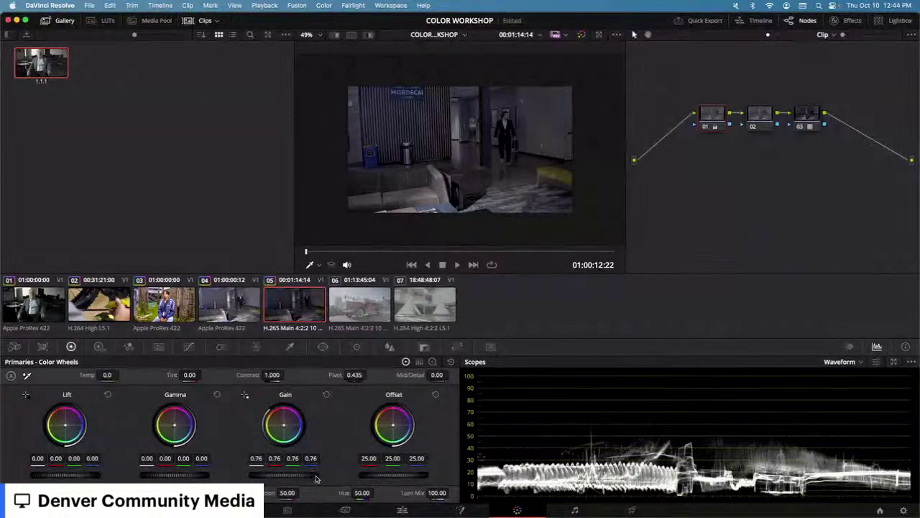
# Step: Step back through clip 05's nodes from the LUT node to node 01, and set node 01's Gain to 1.07
pyautogui.click(805, 120)
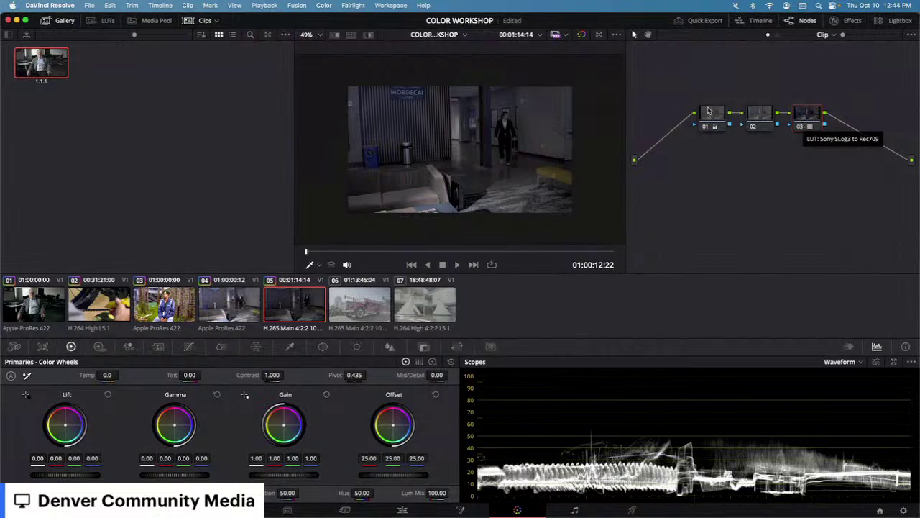
pyautogui.click(756, 121)
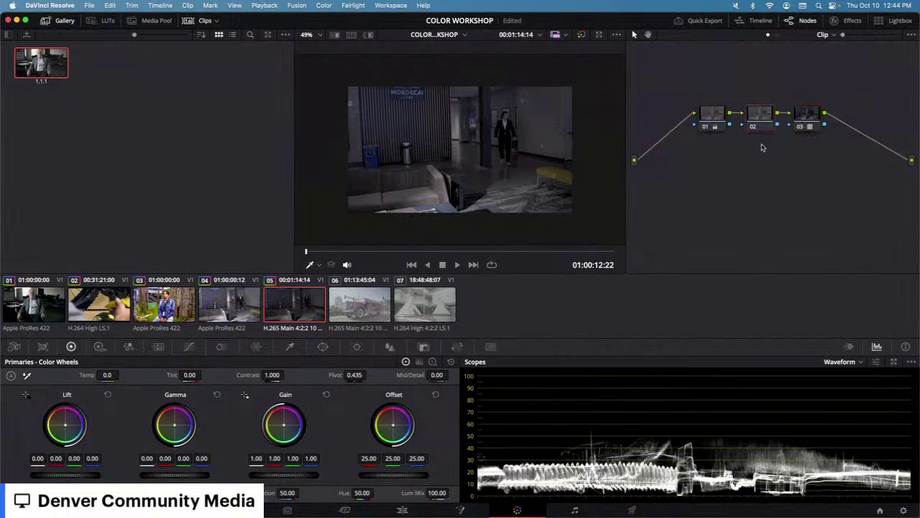
pyautogui.click(709, 113)
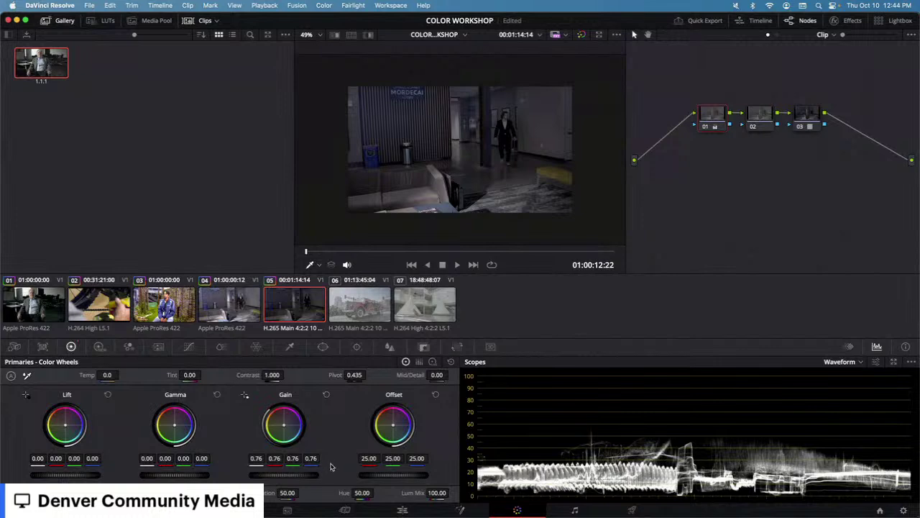
pyautogui.moveTo(284, 474); pyautogui.dragTo(298, 474)
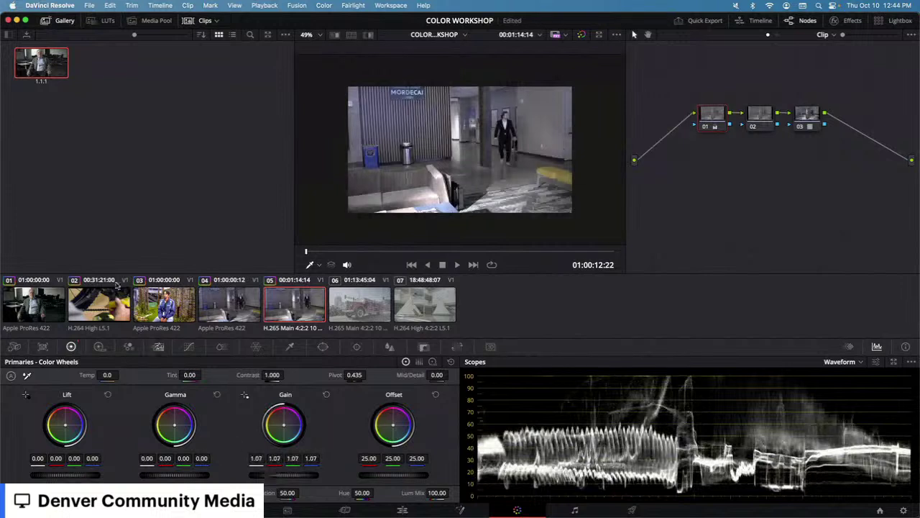
# Step: Compare clips 04 and 05 on the waveform, and raise clip 04's Gain to 1.15
pyautogui.click(240, 305)
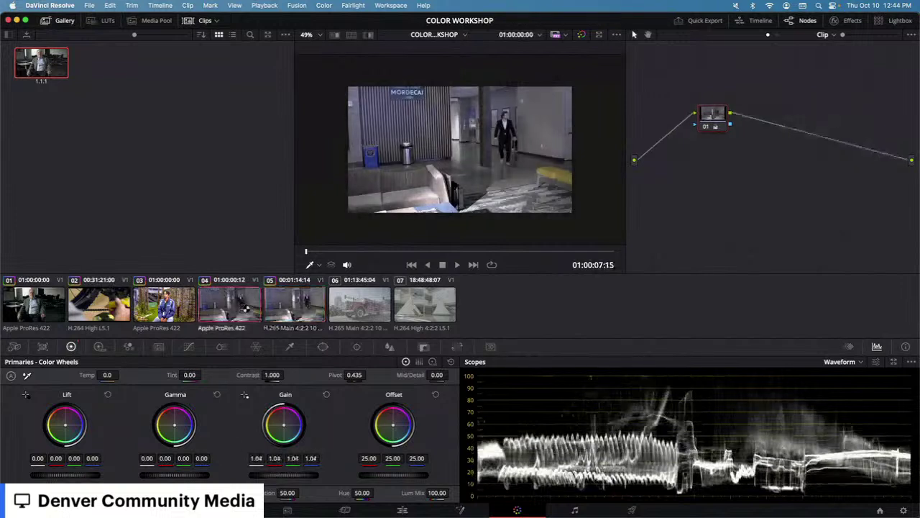
pyautogui.click(301, 314)
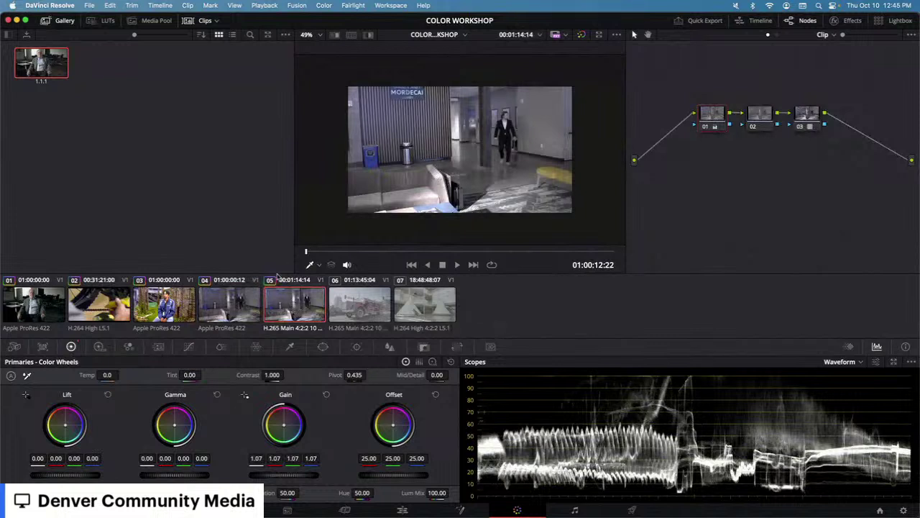
pyautogui.middleClick(233, 304)
pyautogui.click(230, 305)
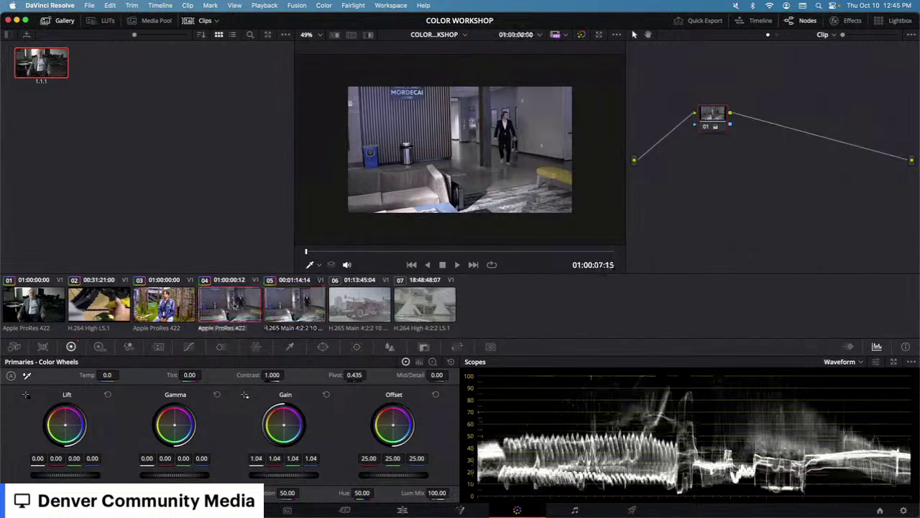
pyautogui.moveTo(268, 476); pyautogui.dragTo(289, 477)
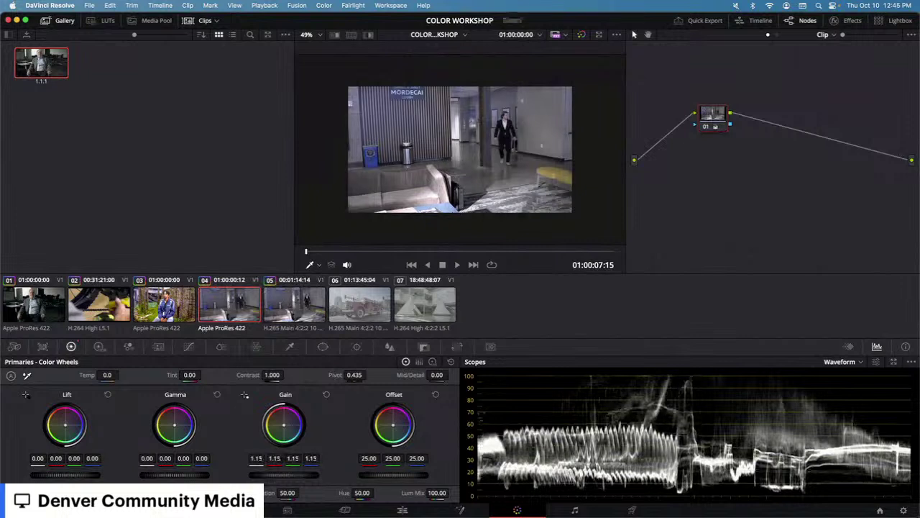
# Step: Select clip 05, spread nodes 02 and 03 further apart in its node graph, and make node 01 active
pyautogui.click(311, 307)
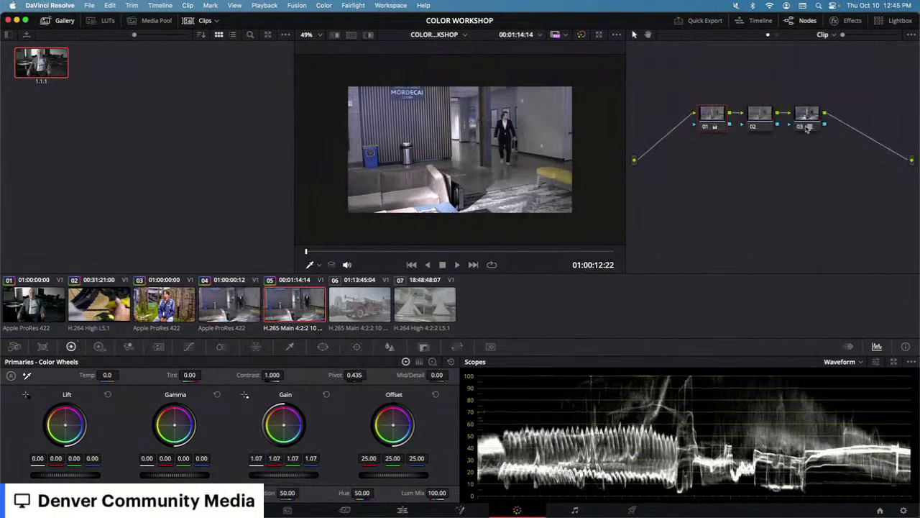
pyautogui.moveTo(811, 125); pyautogui.dragTo(824, 125)
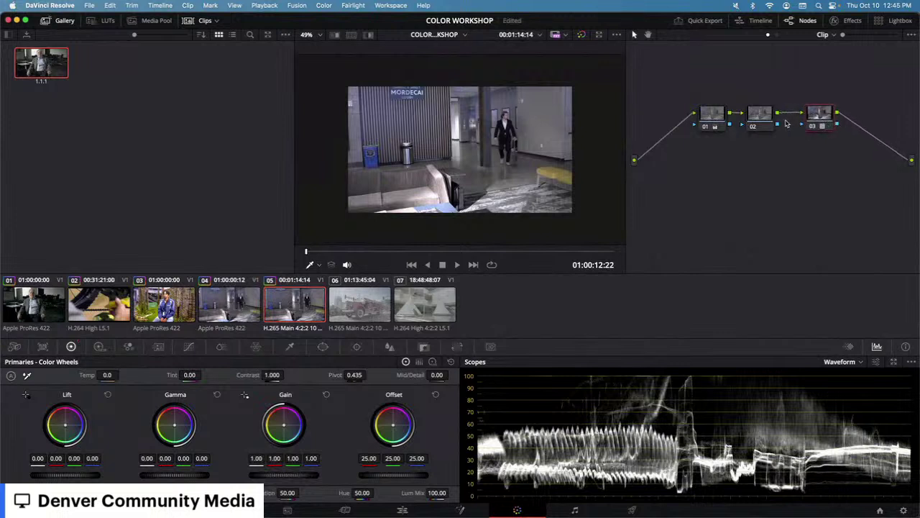
pyautogui.moveTo(763, 121); pyautogui.dragTo(843, 116)
pyautogui.click(751, 120)
pyautogui.click(722, 121)
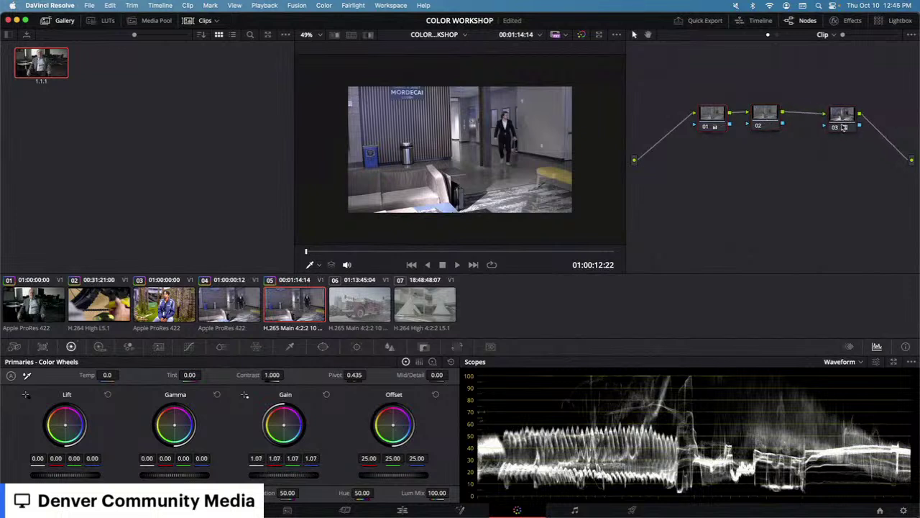
# Step: Reset node 03's grade to remove its LUT, and raise node 01's Gain to 1.57
pyautogui.rightClick(841, 119)
pyautogui.click(851, 126)
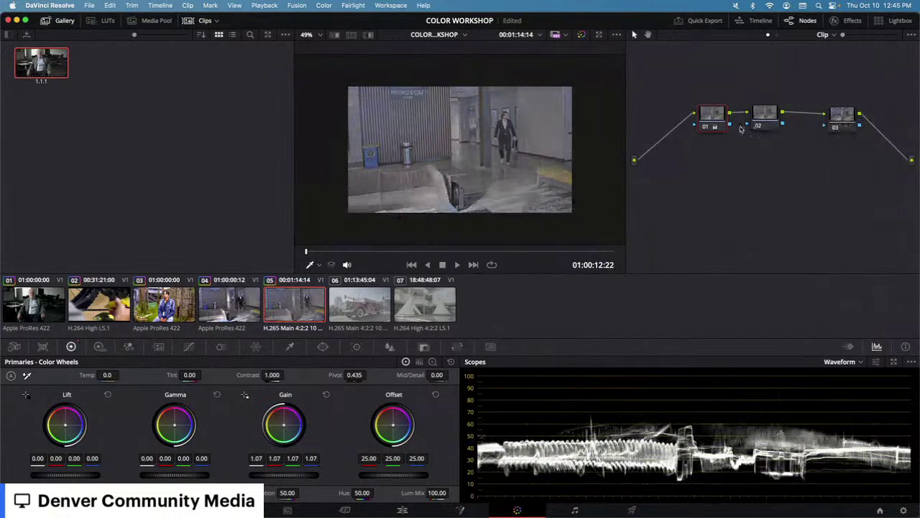
pyautogui.doubleClick(293, 474)
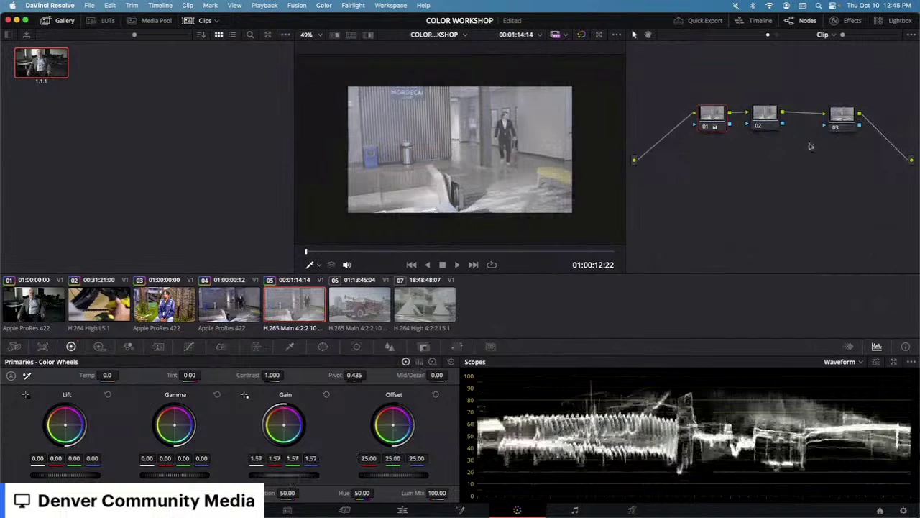
# Step: Try the Sony SLog2 to Rec709 LUT on node 03
pyautogui.rightClick(837, 121)
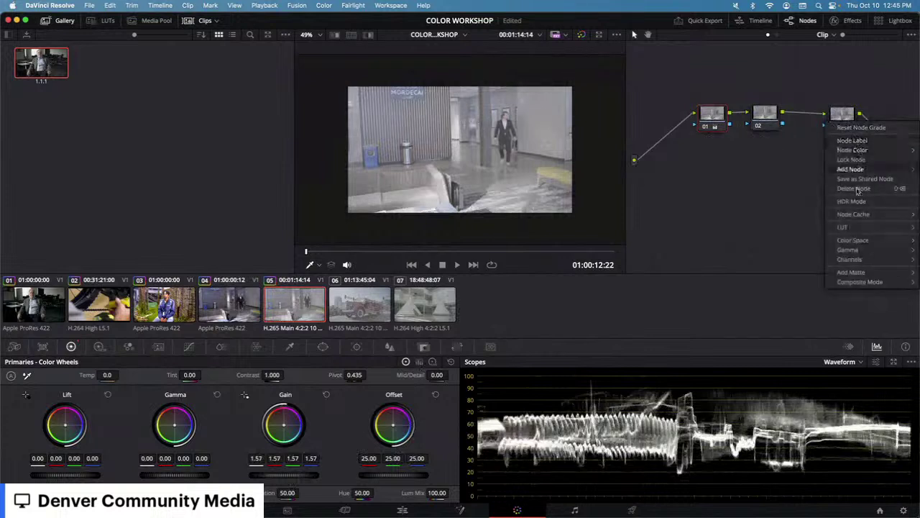
pyautogui.moveTo(851, 229)
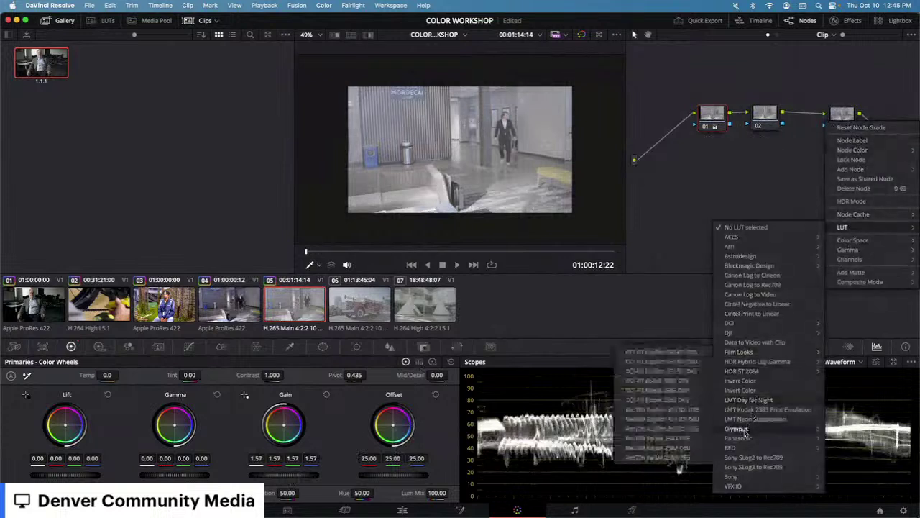
pyautogui.click(748, 458)
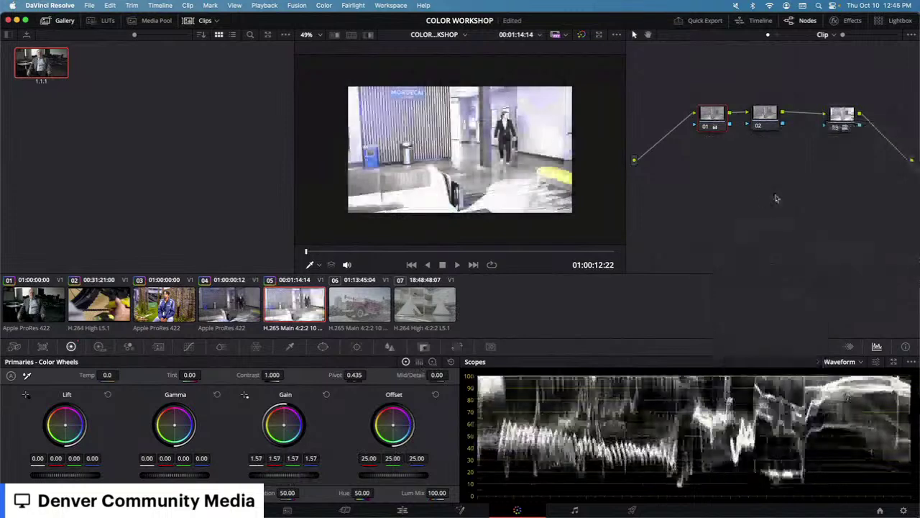
# Step: Reset the grades of nodes 03 and 01, and move node 03 back beside node 02
pyautogui.rightClick(838, 122)
pyautogui.click(848, 265)
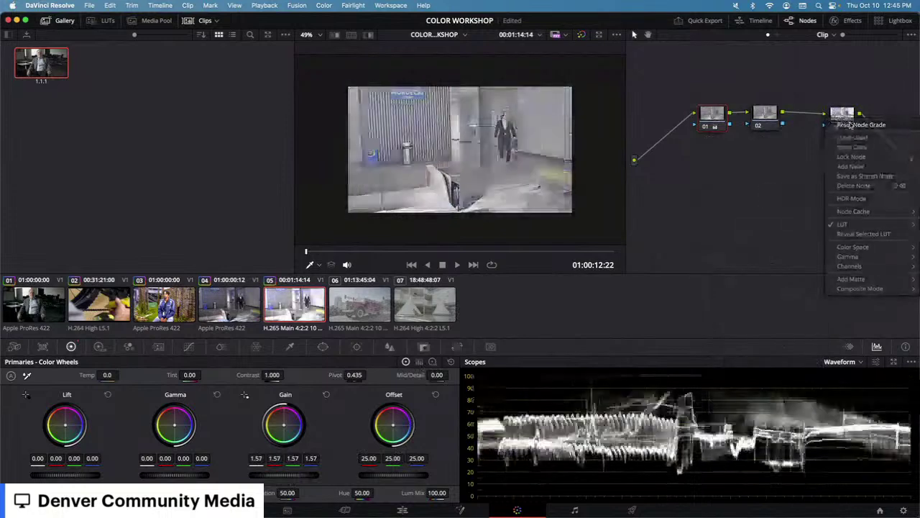
pyautogui.rightClick(715, 119)
pyautogui.click(720, 125)
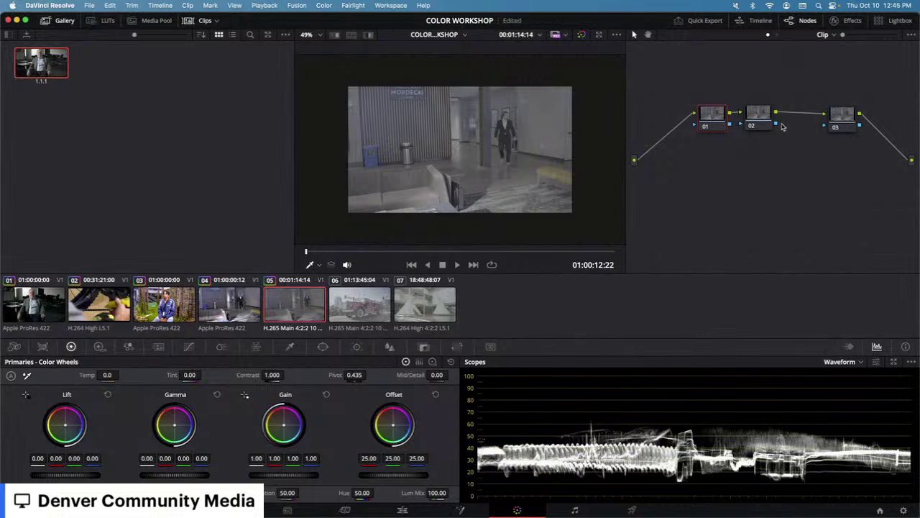
pyautogui.moveTo(844, 122); pyautogui.dragTo(808, 122)
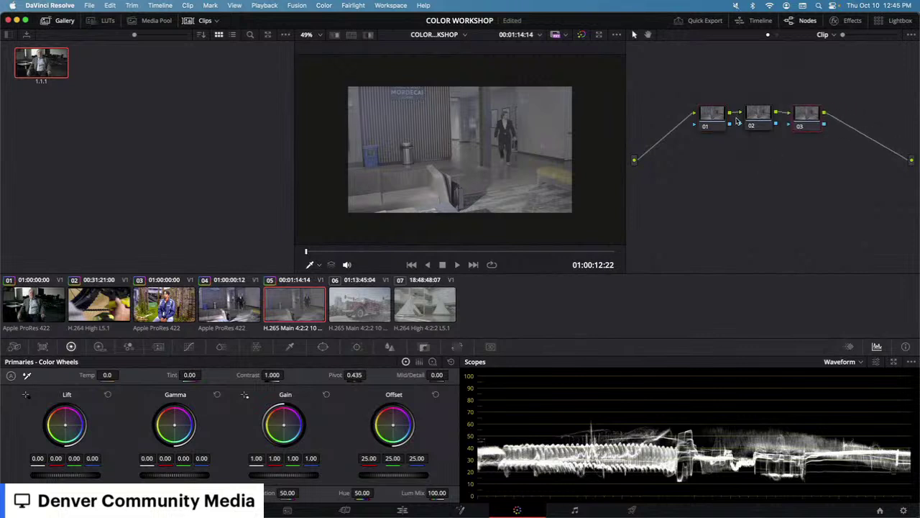
# Step: In node 01's log wheels, set Highlights to 2.69, the high range to 0.472 and Shadow to -0.17
pyautogui.moveTo(716, 116); pyautogui.dragTo(716, 113)
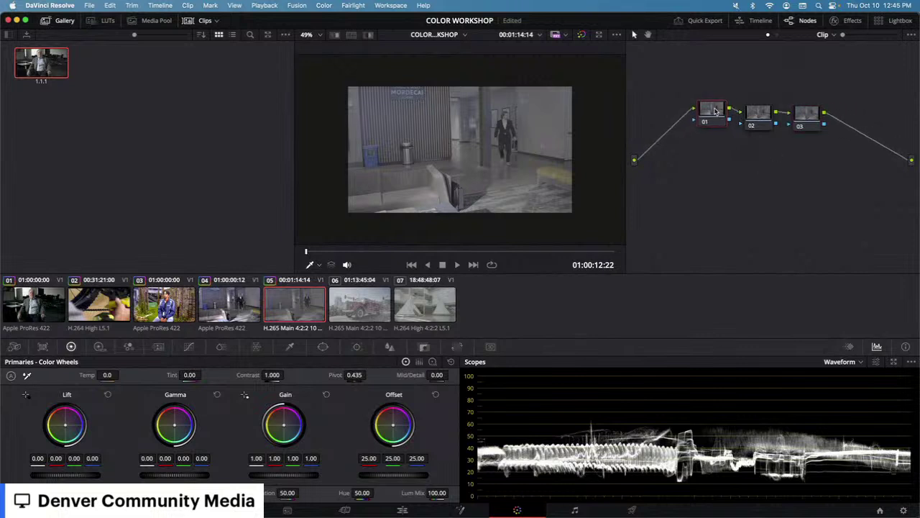
pyautogui.click(433, 361)
pyautogui.moveTo(279, 476); pyautogui.dragTo(324, 476)
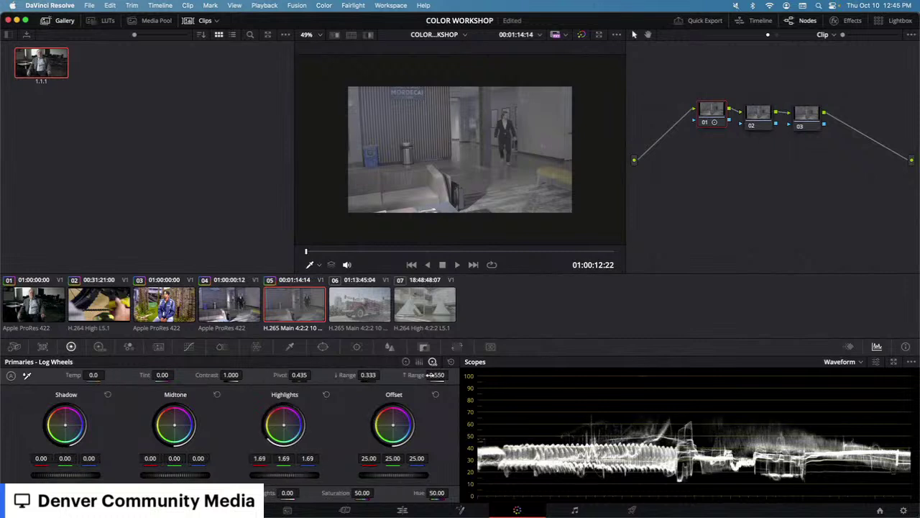
pyautogui.moveTo(291, 476); pyautogui.dragTo(297, 476)
pyautogui.moveTo(437, 374); pyautogui.dragTo(416, 375)
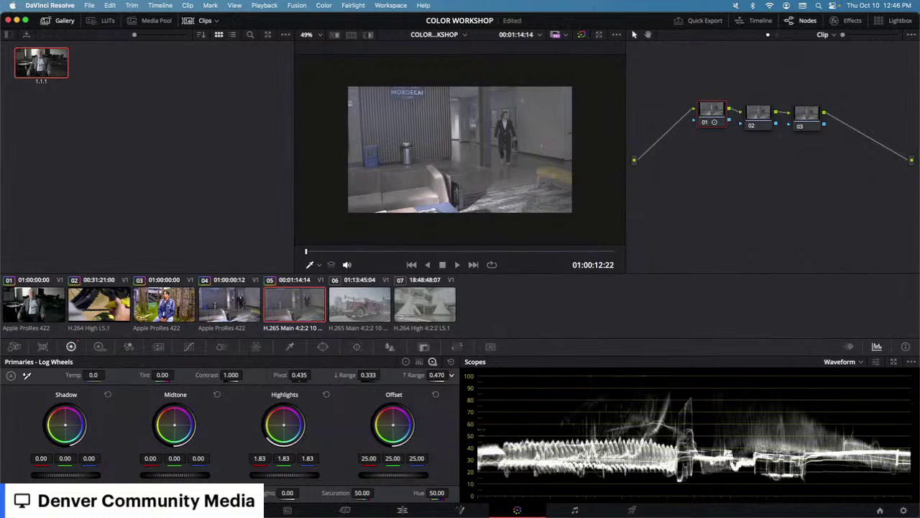
pyautogui.moveTo(287, 476); pyautogui.dragTo(299, 476)
pyautogui.moveTo(75, 476); pyautogui.dragTo(67, 476)
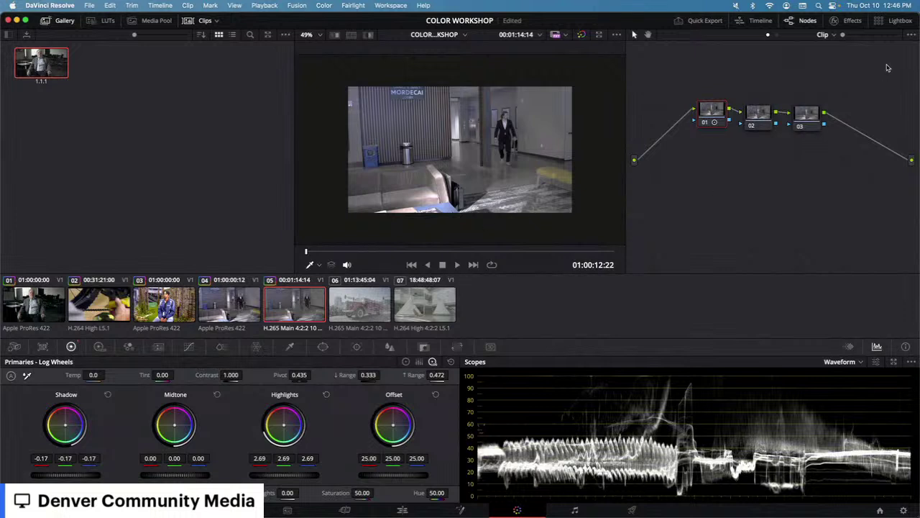
# Step: Toggle node 01 off and on to compare the grade, and move on to node 03
pyautogui.click(705, 122)
pyautogui.click(707, 122)
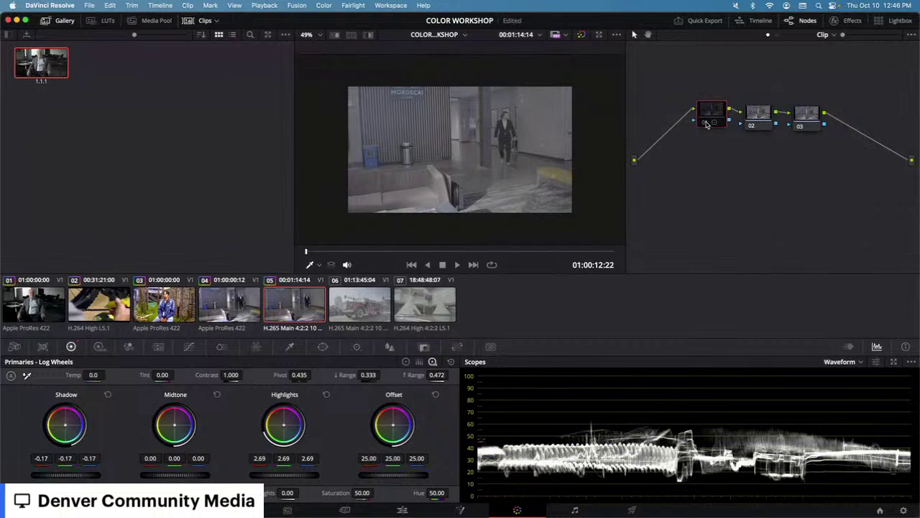
pyautogui.click(767, 116)
pyautogui.click(808, 119)
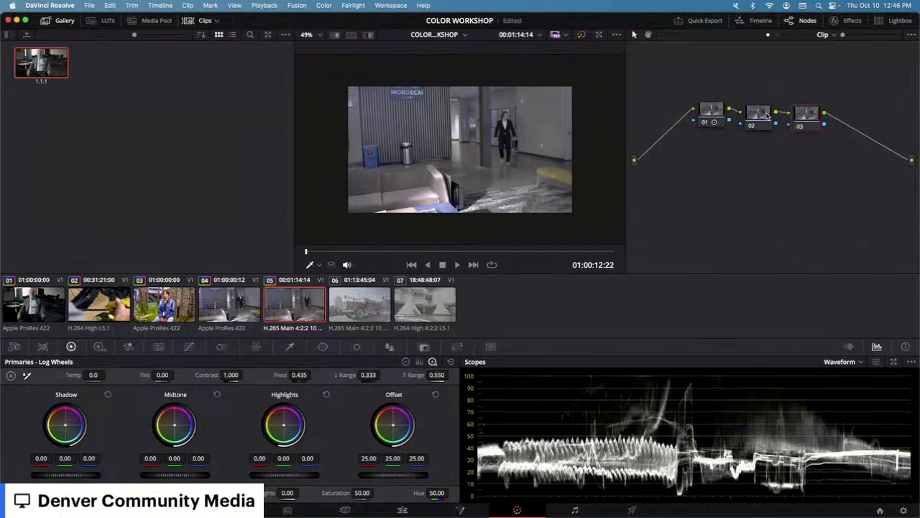
pyautogui.click(804, 121)
# Step: On node 03's custom curve, anchor the highlights with several points and try pulling down the shadows
pyautogui.click(190, 347)
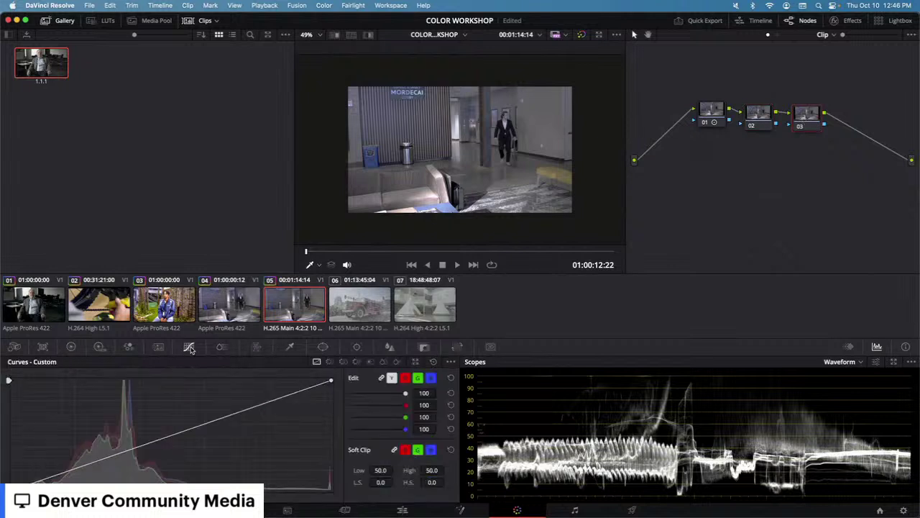
pyautogui.click(288, 396)
pyautogui.click(250, 407)
pyautogui.click(226, 416)
pyautogui.click(211, 422)
pyautogui.click(73, 468)
pyautogui.click(51, 472)
pyautogui.moveTo(53, 472); pyautogui.dragTo(95, 460)
pyautogui.click(79, 469)
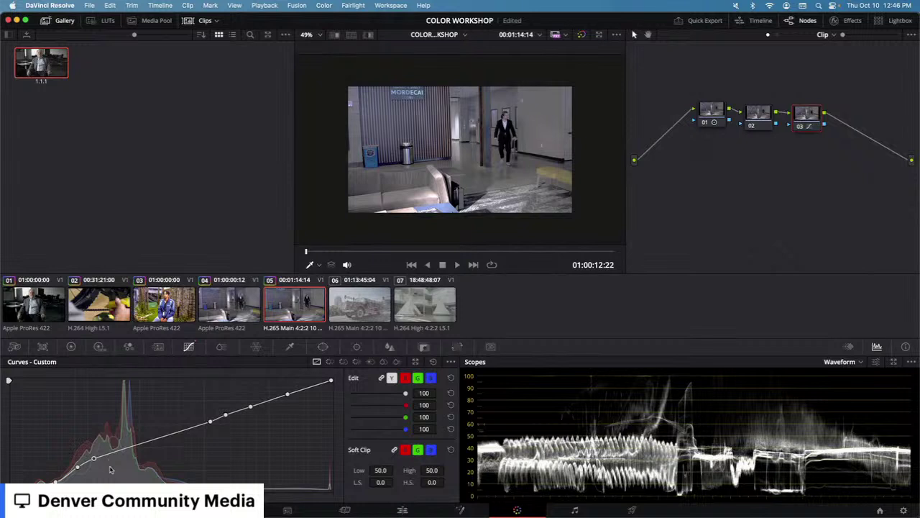
# Step: Add a row of anchor points through the midtones of node 03's custom curve
pyautogui.moveTo(104, 458); pyautogui.dragTo(111, 455)
pyautogui.click(125, 449)
pyautogui.click(142, 444)
pyautogui.click(157, 440)
pyautogui.click(170, 436)
pyautogui.click(180, 432)
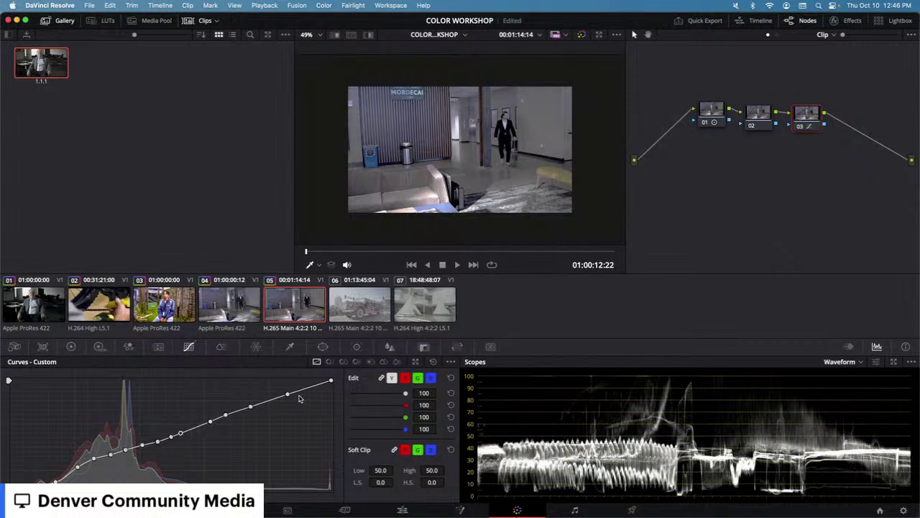
# Step: Reset node 03's custom curve, move its white point inward, and shape a highlight roll-off with two anchor points
pyautogui.click(434, 361)
pyautogui.moveTo(332, 382); pyautogui.dragTo(291, 380)
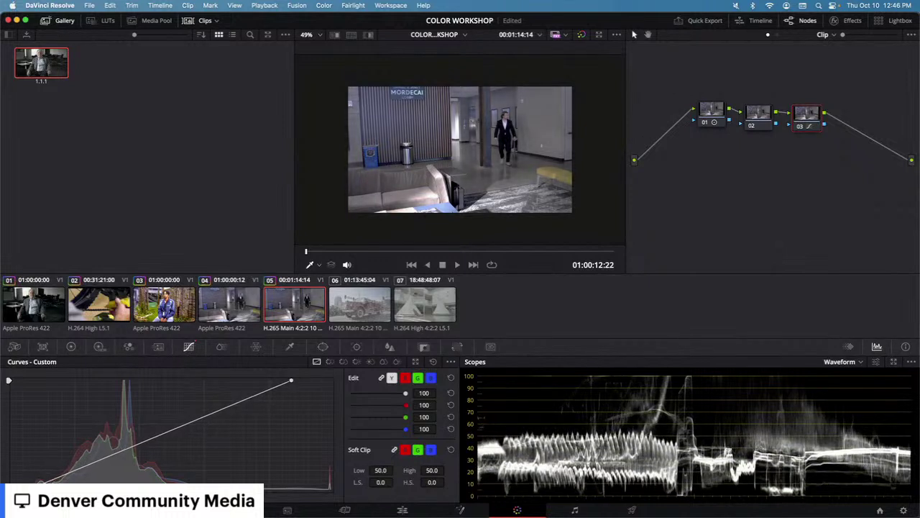
pyautogui.moveTo(256, 396); pyautogui.dragTo(226, 397)
pyautogui.click(228, 400)
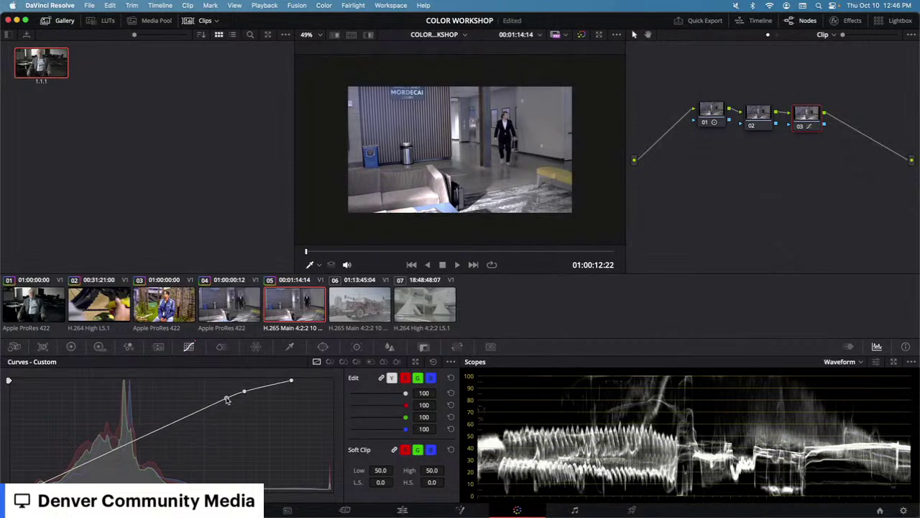
# Step: Lower the shadows of node 03's custom curve with several points, and add anchors through the midtones
pyautogui.moveTo(67, 470); pyautogui.dragTo(83, 475)
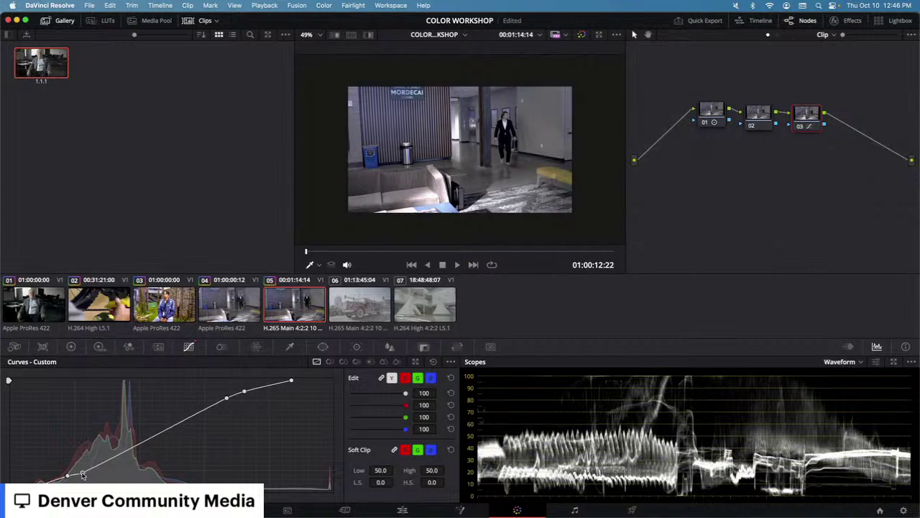
pyautogui.click(95, 466)
pyautogui.click(108, 459)
pyautogui.click(120, 454)
pyautogui.click(133, 449)
pyautogui.moveTo(119, 454); pyautogui.dragTo(99, 470)
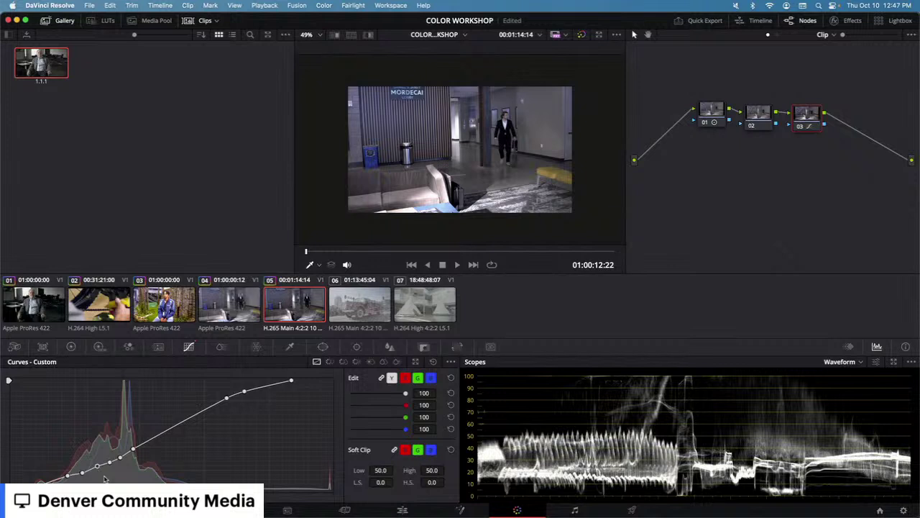
pyautogui.click(156, 439)
pyautogui.click(176, 429)
pyautogui.click(198, 414)
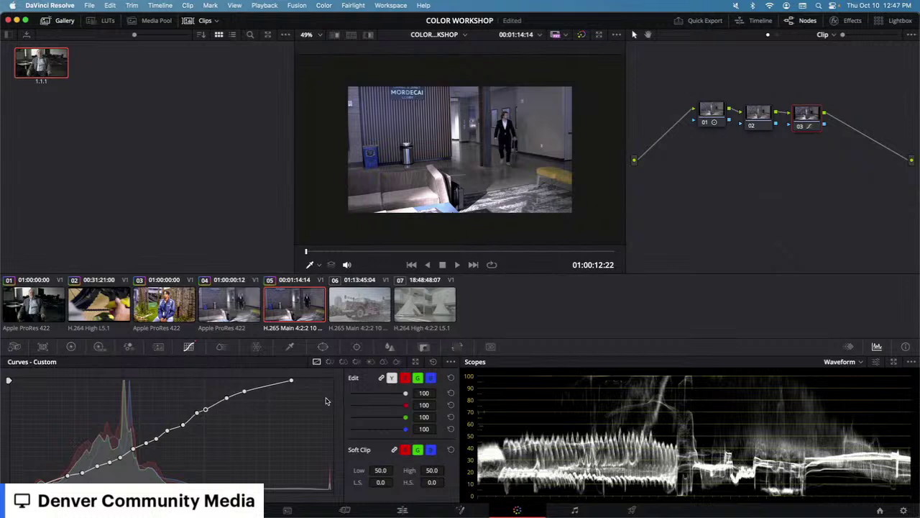
# Step: Reset node 01's grade, and set its Contrast to 1.398 and Pivot to 0.167
pyautogui.rightClick(719, 120)
pyautogui.click(723, 125)
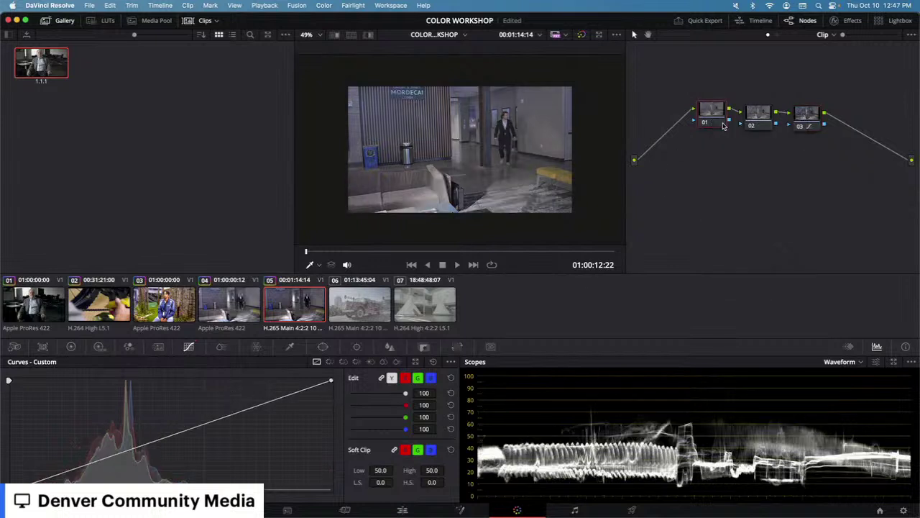
pyautogui.click(71, 346)
pyautogui.moveTo(230, 374); pyautogui.dragTo(297, 376)
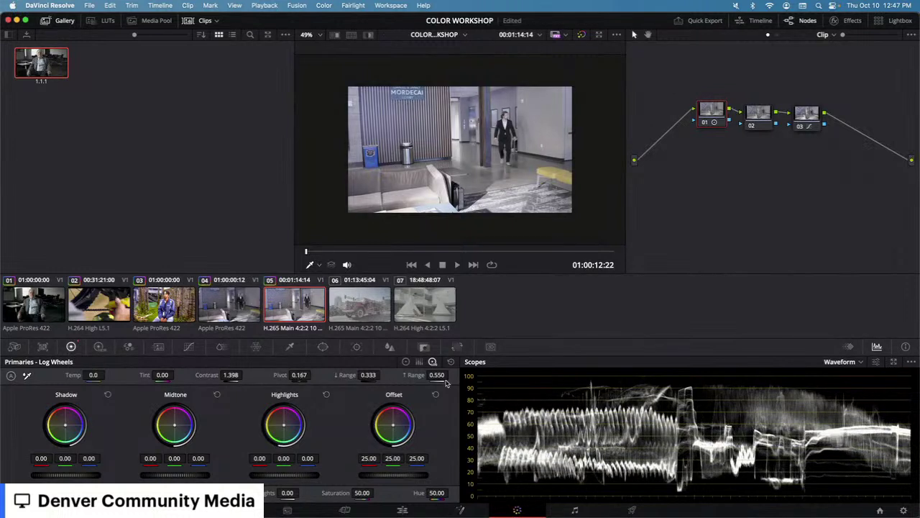
# Step: Reopen node 03's custom curve, slightly lower an upper-midtone point, and disable node 03
pyautogui.click(809, 127)
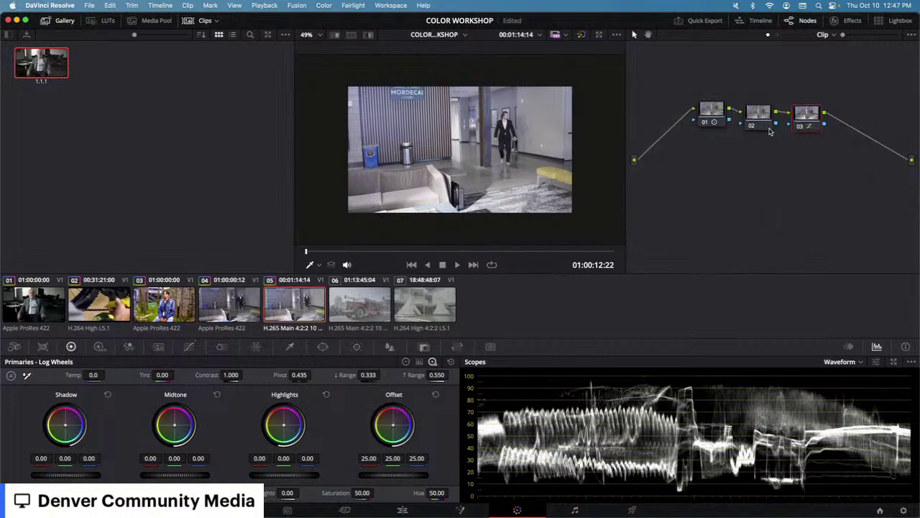
pyautogui.moveTo(763, 119)
pyautogui.mouseDown()
pyautogui.moveTo(764, 107)
pyautogui.moveTo(761, 116)
pyautogui.mouseUp()
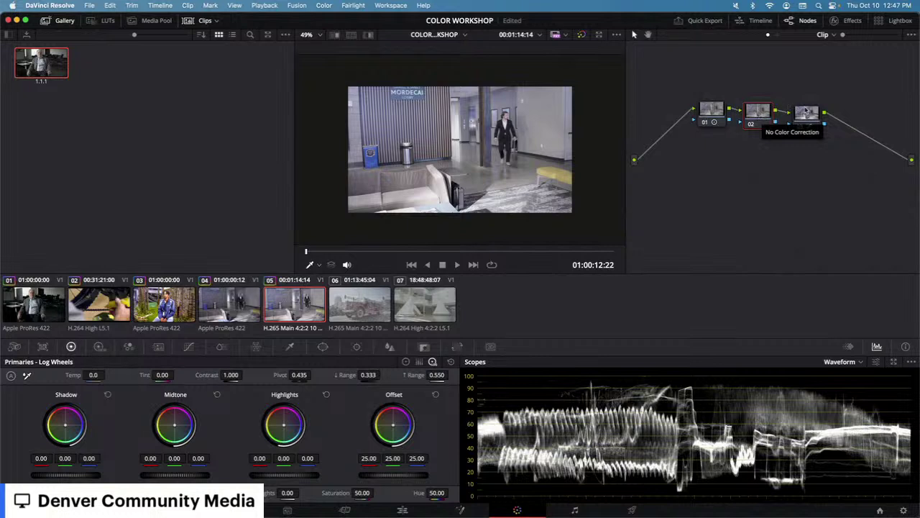
pyautogui.click(812, 118)
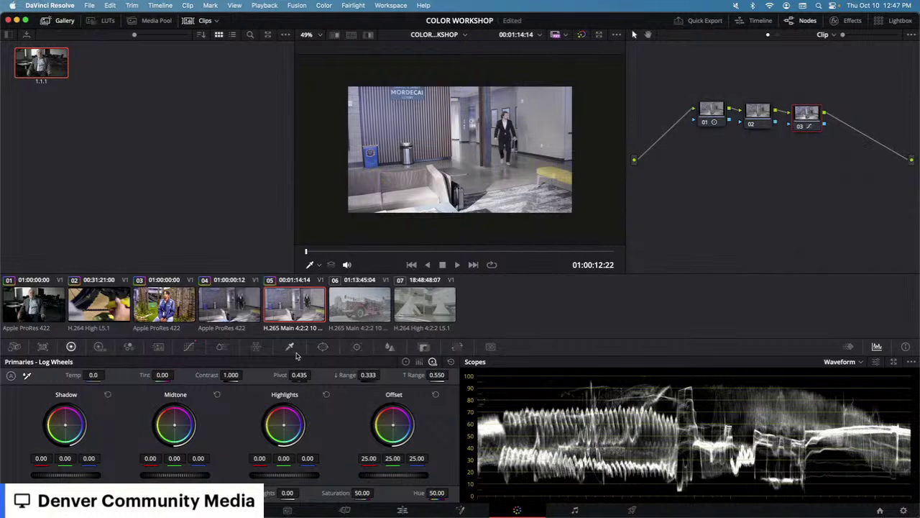
pyautogui.click(189, 347)
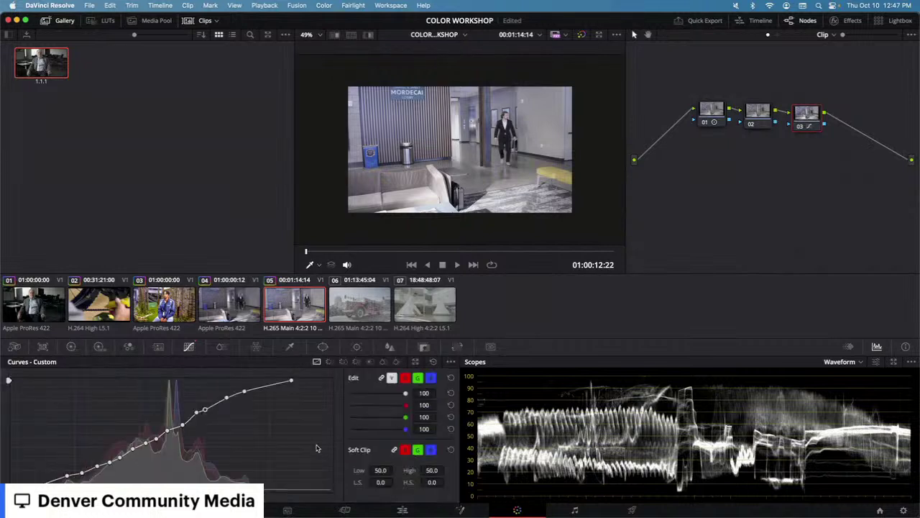
pyautogui.click(193, 419)
pyautogui.click(800, 127)
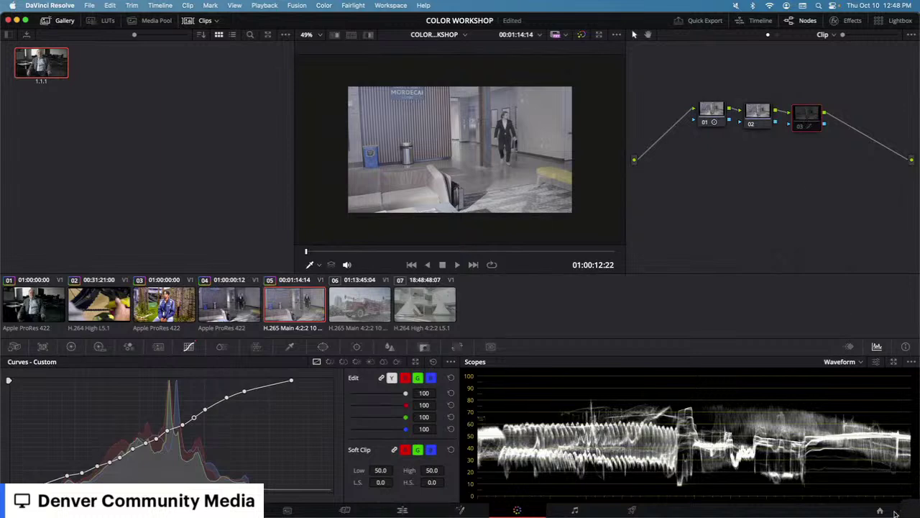
# Step: Review the Color Management section of the project settings, and close it without changes
pyautogui.click(903, 511)
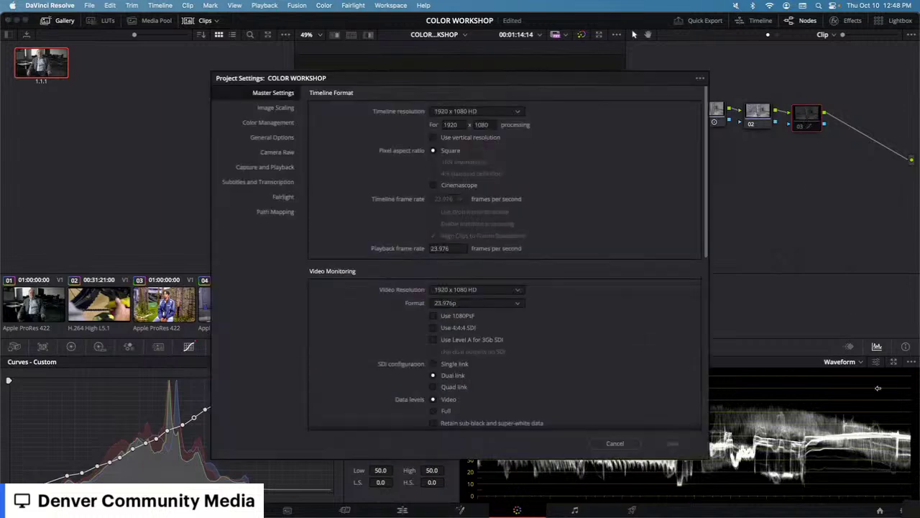
pyautogui.click(277, 123)
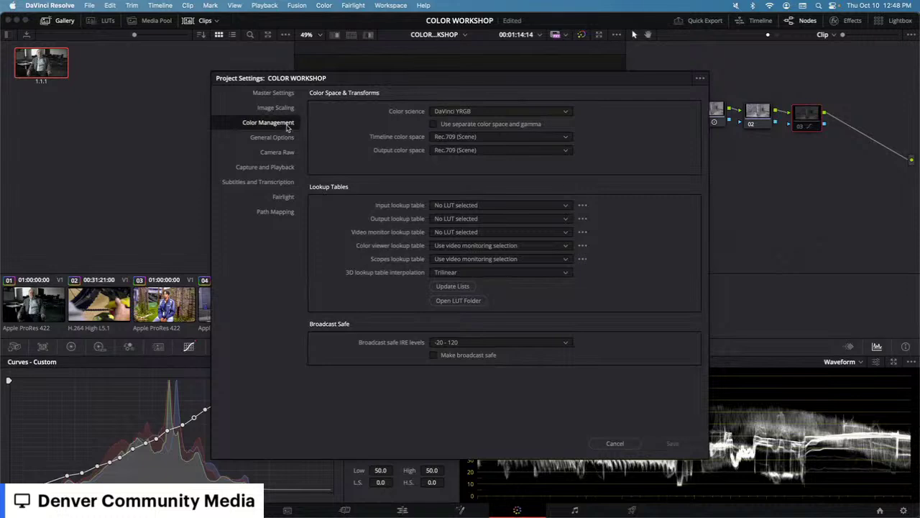
pyautogui.click(615, 443)
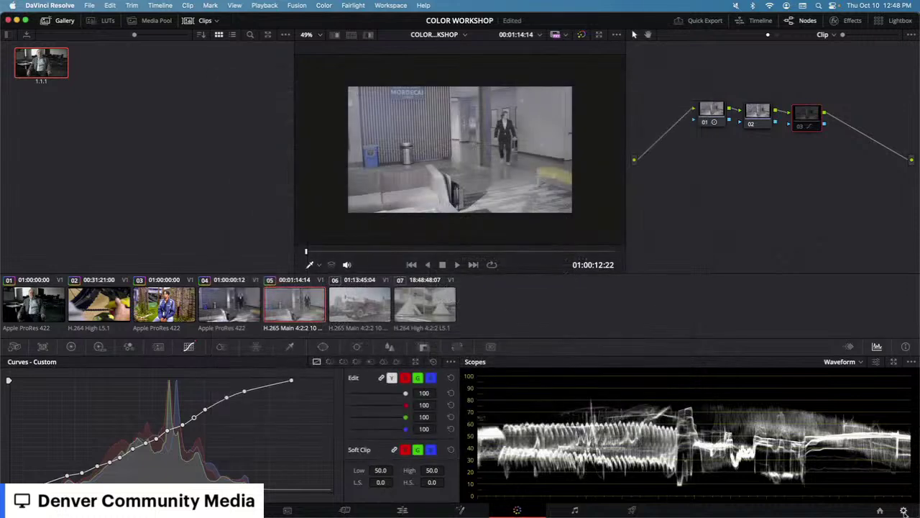
# Step: Set the project's color science to DaVinci YRGB Color Managed, apply the settings, and save the project
pyautogui.click(904, 510)
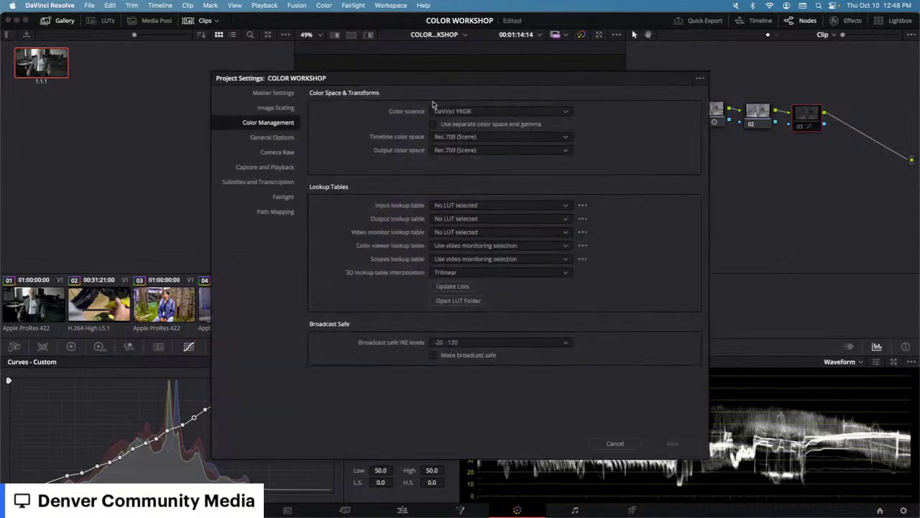
pyautogui.click(471, 112)
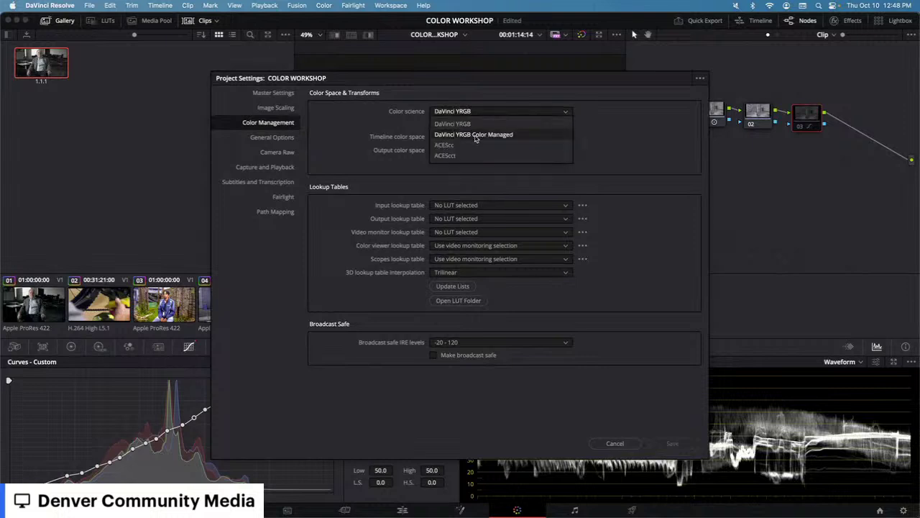
pyautogui.click(475, 135)
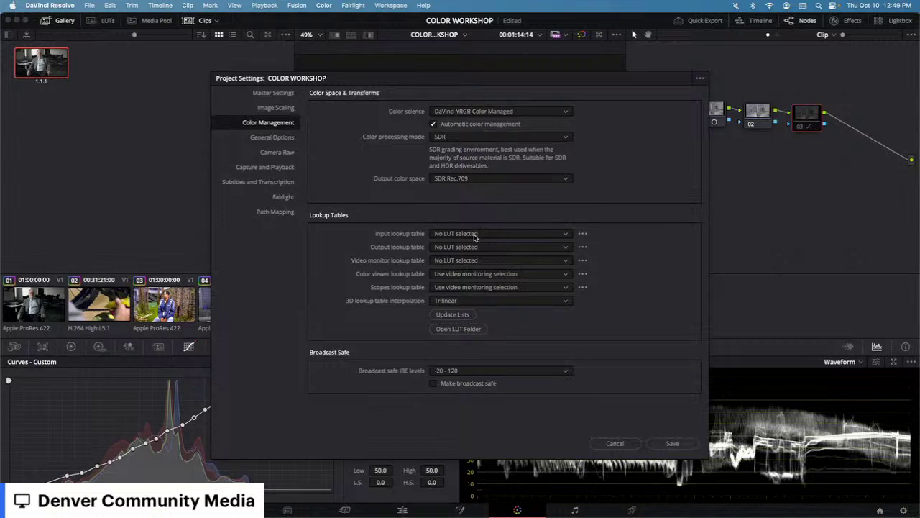
pyautogui.click(474, 235)
pyautogui.click(503, 232)
pyautogui.click(671, 440)
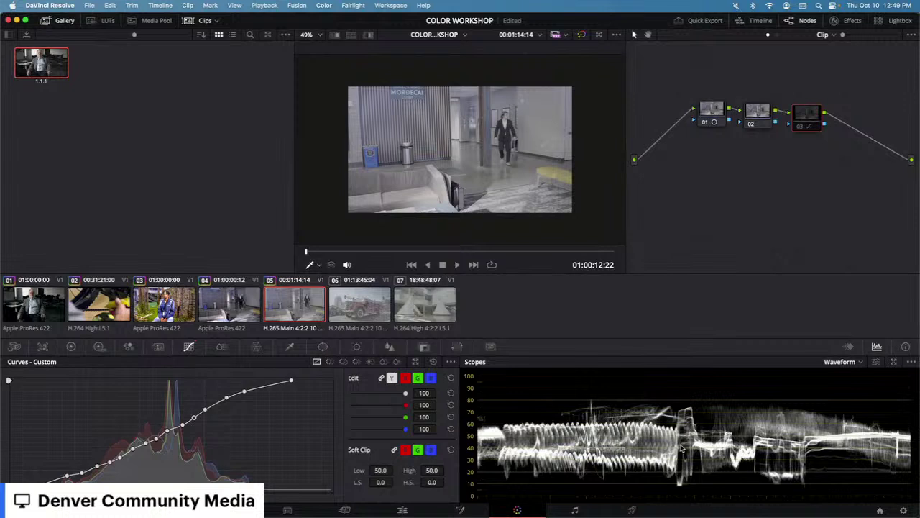
pyautogui.press('super+s')
# Step: Apply the Sony SLog3 to Rec709 LUT to clip 05
pyautogui.rightClick(303, 297)
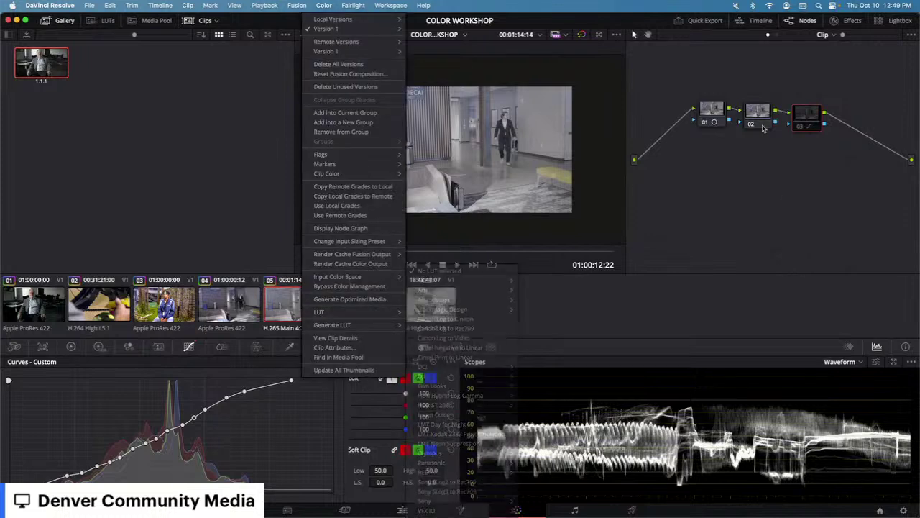
pyautogui.click(356, 348)
pyautogui.rightClick(297, 306)
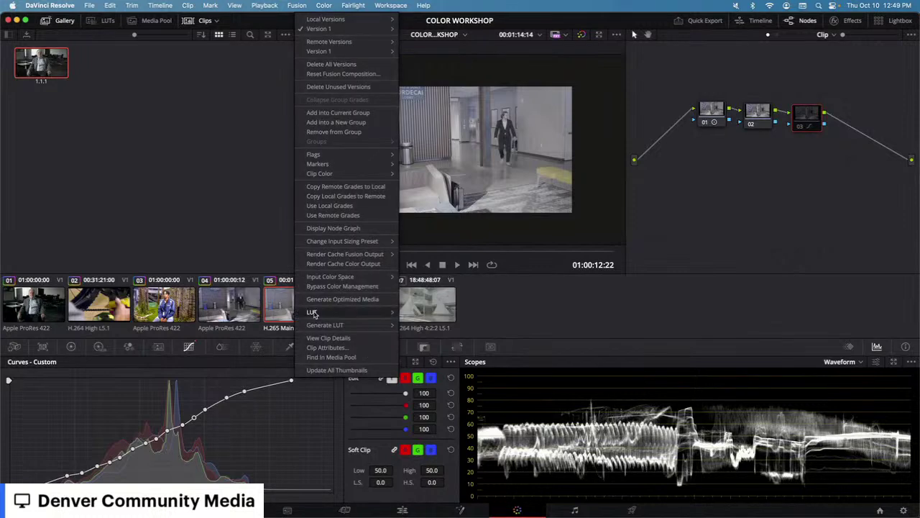
pyautogui.moveTo(315, 312)
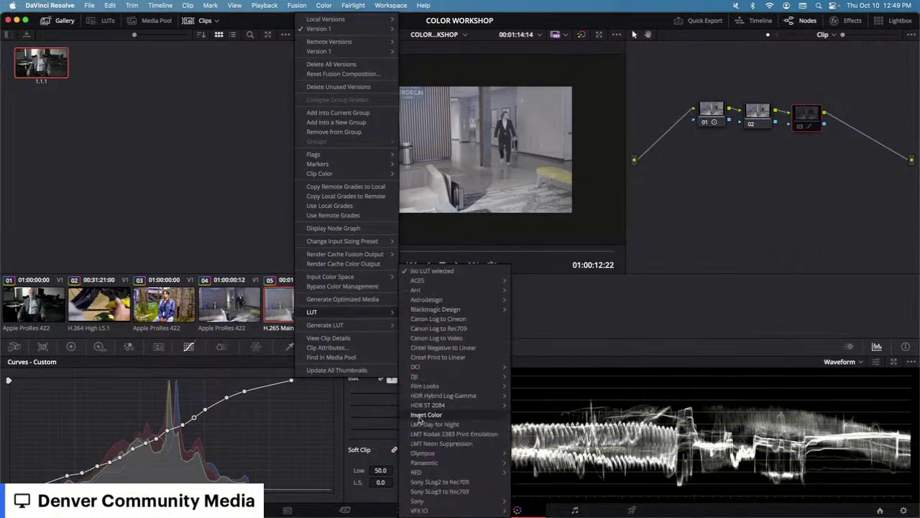
pyautogui.click(446, 491)
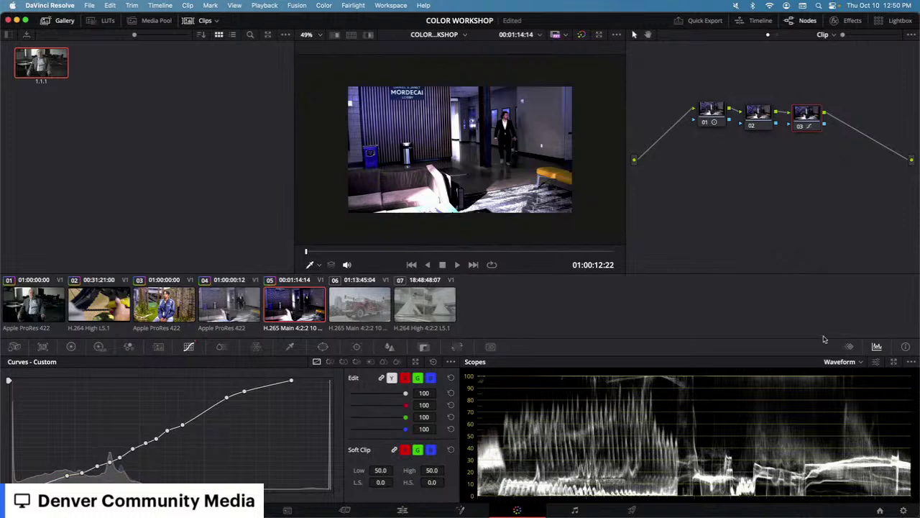
# Step: Switch the project's color science to ACEScc, and browse the ACES input and output transform options
pyautogui.click(904, 512)
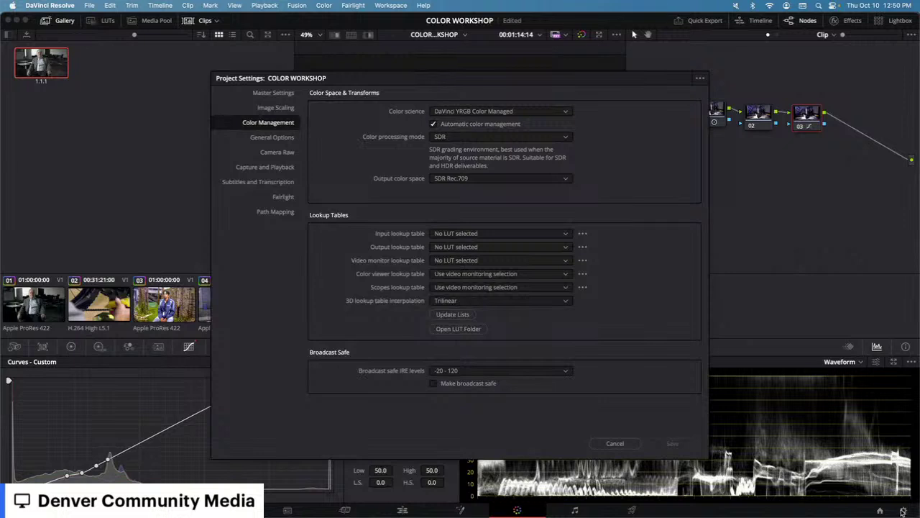
pyautogui.click(535, 113)
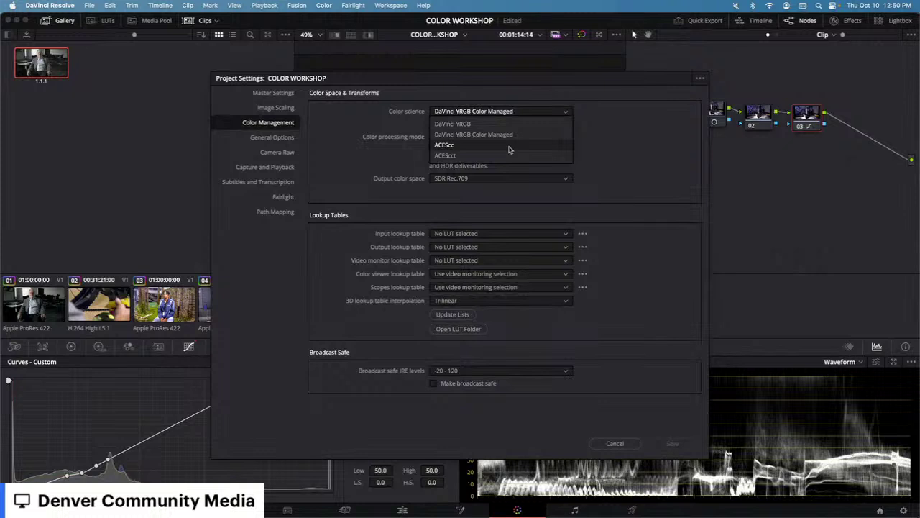
pyautogui.click(509, 148)
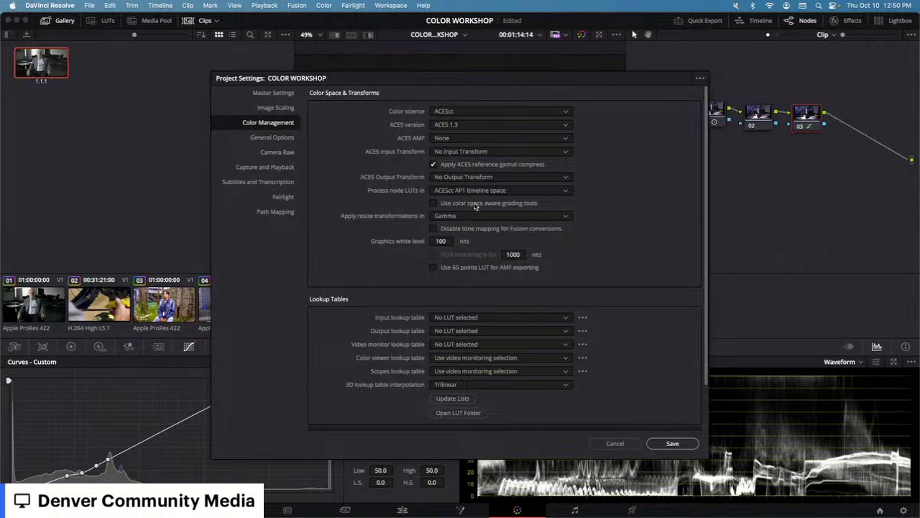
pyautogui.click(480, 153)
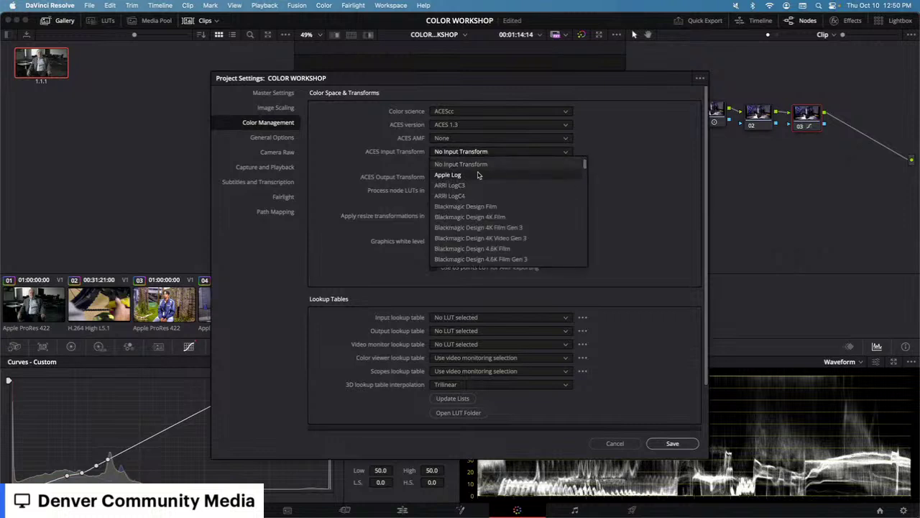
pyautogui.scroll(-5, 486, 224)
pyautogui.click(637, 237)
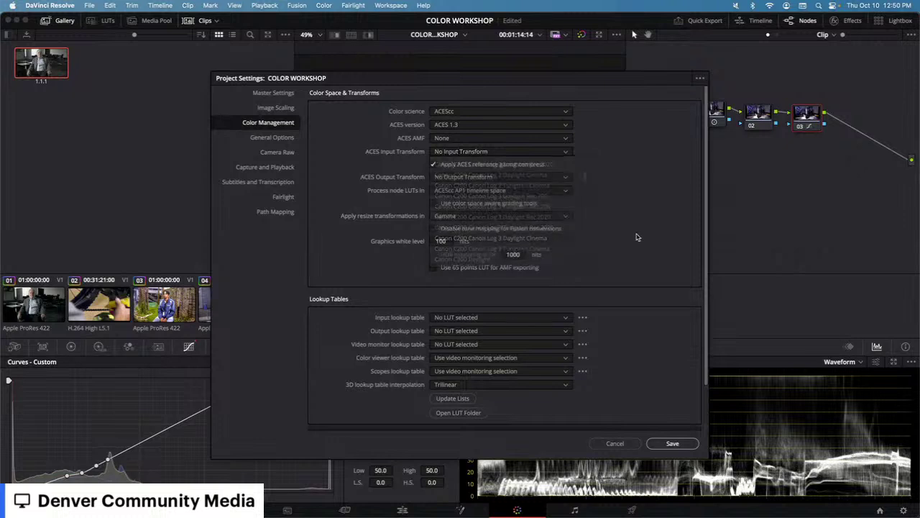
pyautogui.click(489, 177)
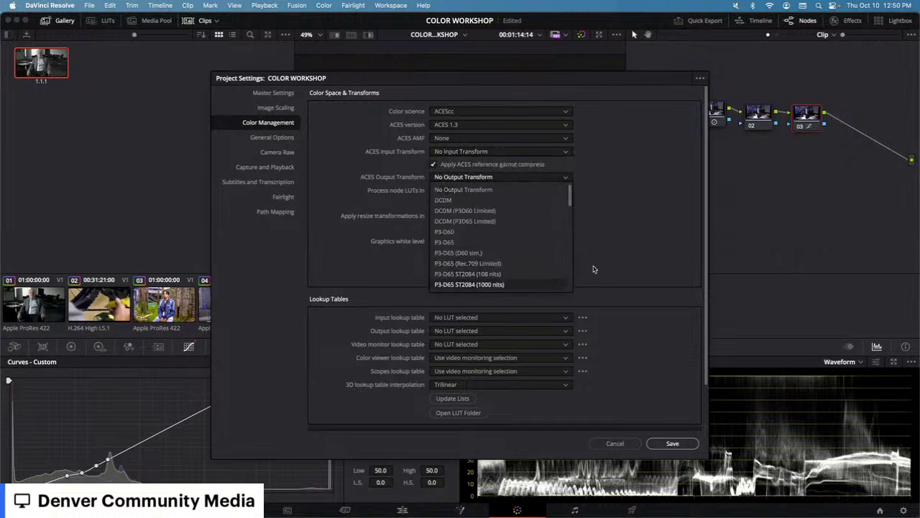
pyautogui.click(606, 259)
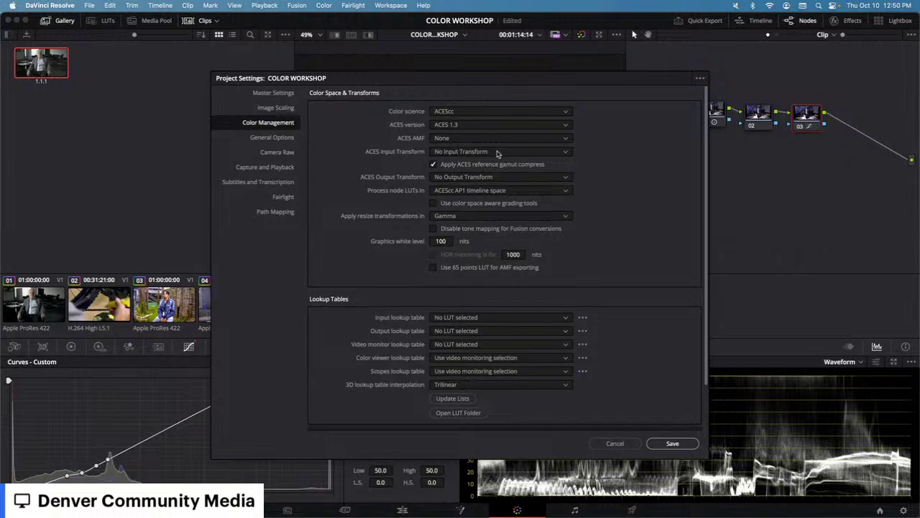
# Step: Examine the full list of ACES output transforms, including the P3, Rec.709 and Rec.2020 options, without choosing one
pyautogui.click(493, 178)
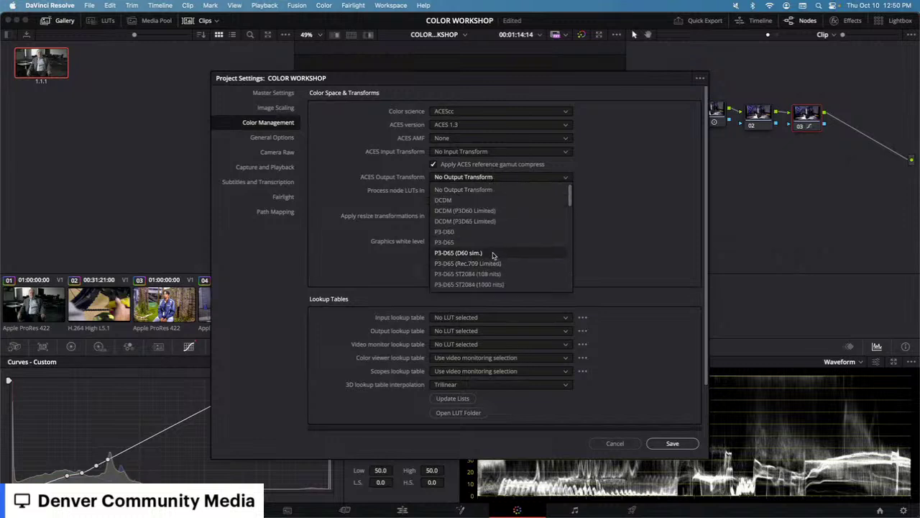
pyautogui.scroll(-2, 493, 258)
pyautogui.scroll(-2, 493, 258)
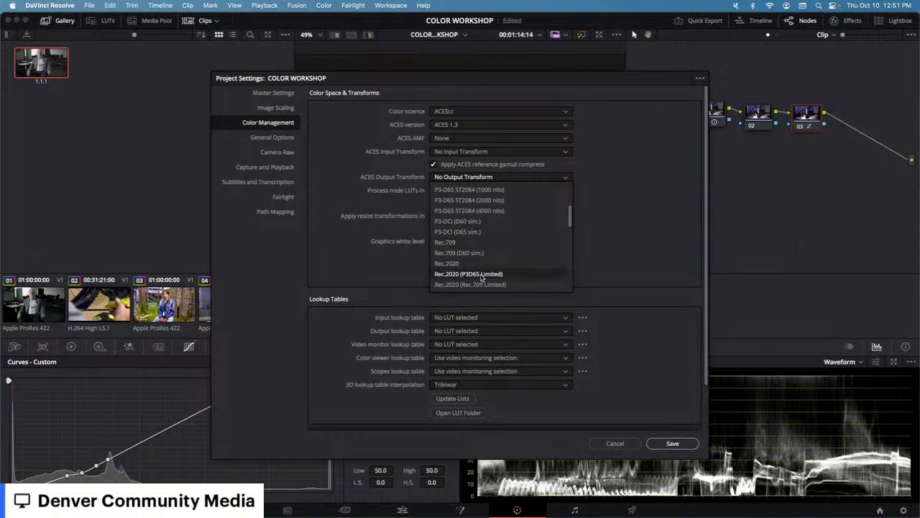
pyautogui.scroll(-10, 481, 277)
pyautogui.scroll(15, 481, 277)
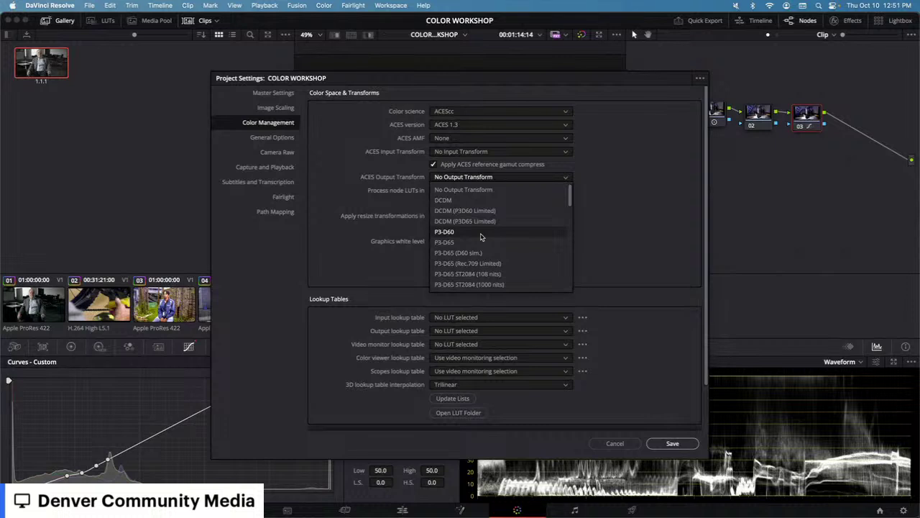
pyautogui.click(611, 231)
pyautogui.click(536, 178)
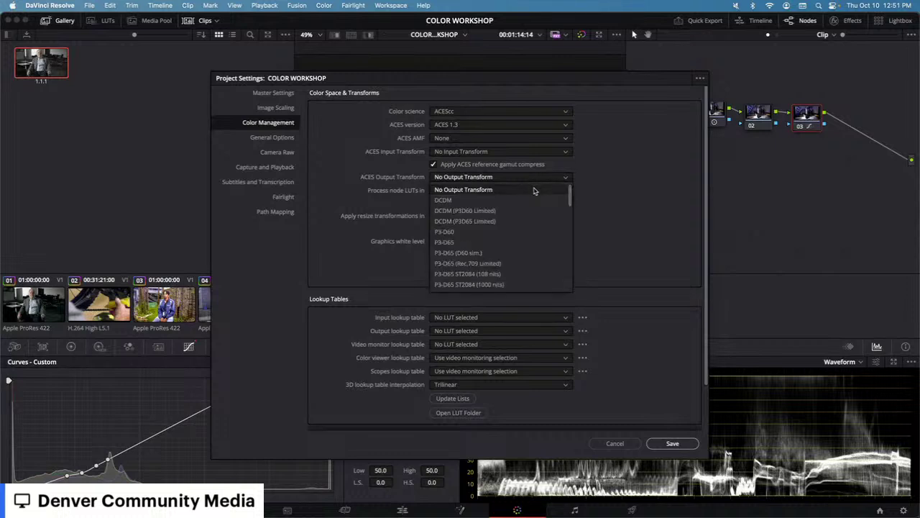
pyautogui.click(564, 180)
# Step: Check the ACES version options and remaining ACES color management settings, and close the project settings without saving
pyautogui.click(463, 126)
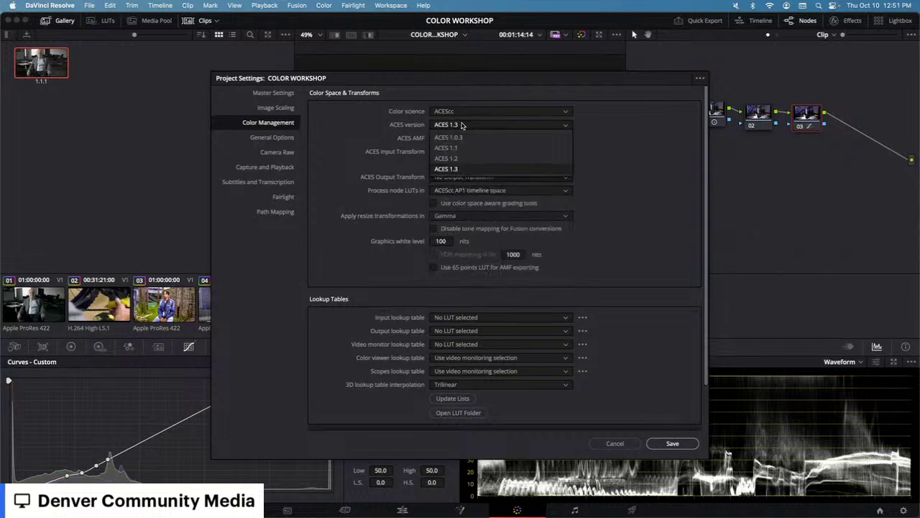
pyautogui.click(481, 115)
pyautogui.click(481, 114)
pyautogui.click(482, 113)
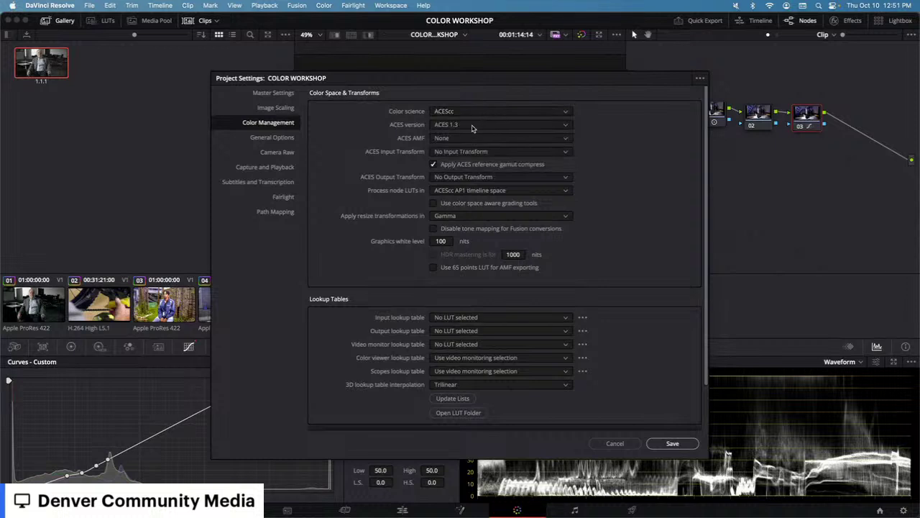
pyautogui.click(470, 141)
pyautogui.click(470, 142)
pyautogui.click(458, 190)
pyautogui.click(458, 214)
pyautogui.click(614, 443)
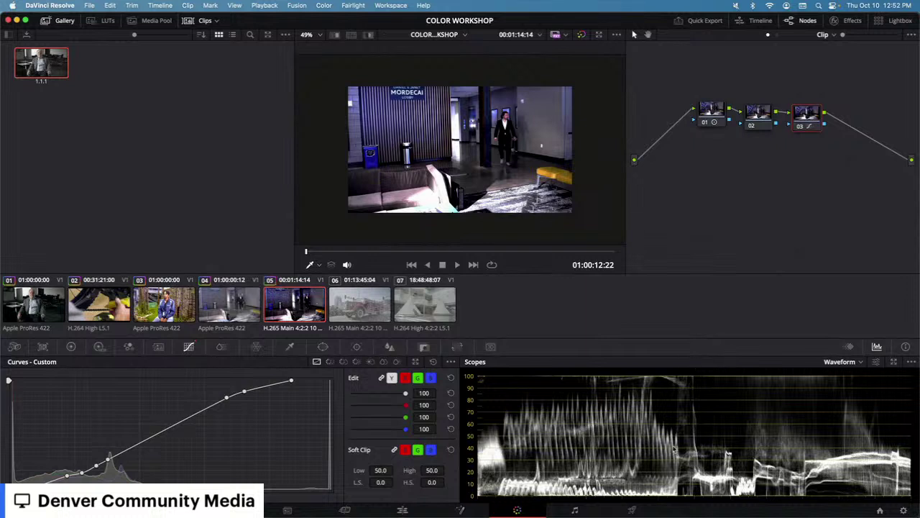
# Step: On the Edit page, view the media pool's timeline creation options, and return to the Color page
pyautogui.click(403, 510)
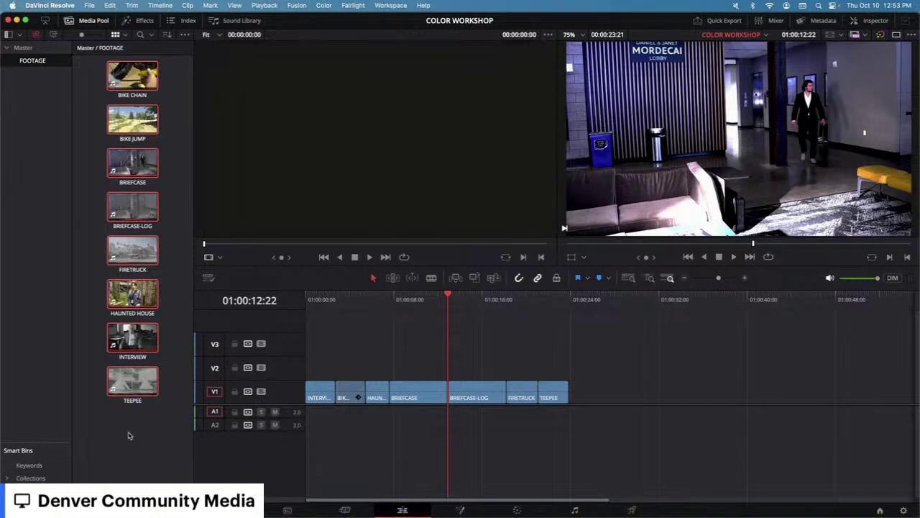
pyautogui.rightClick(148, 434)
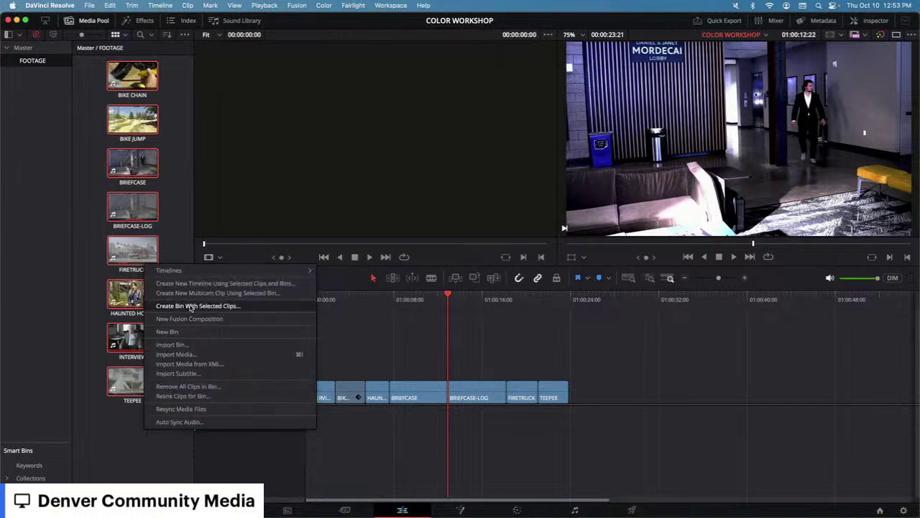
pyautogui.moveTo(191, 270)
pyautogui.moveTo(382, 289)
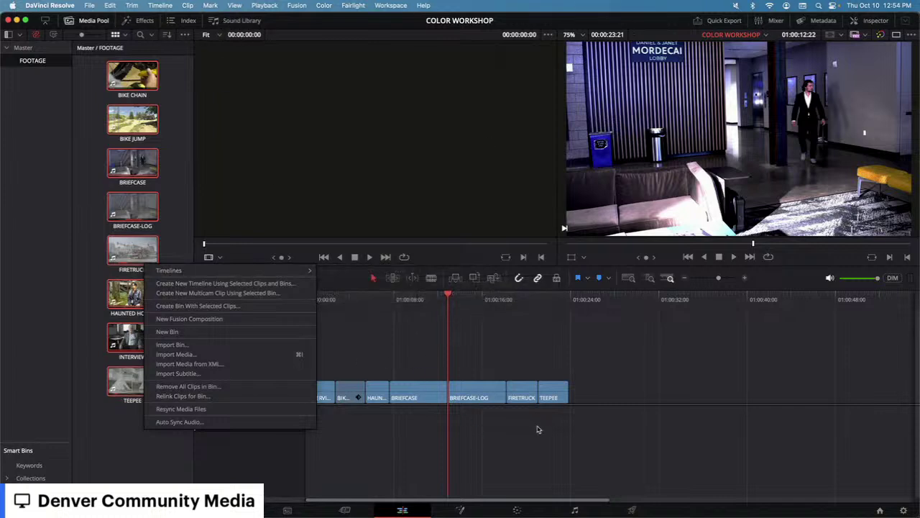
pyautogui.click(536, 428)
pyautogui.click(518, 510)
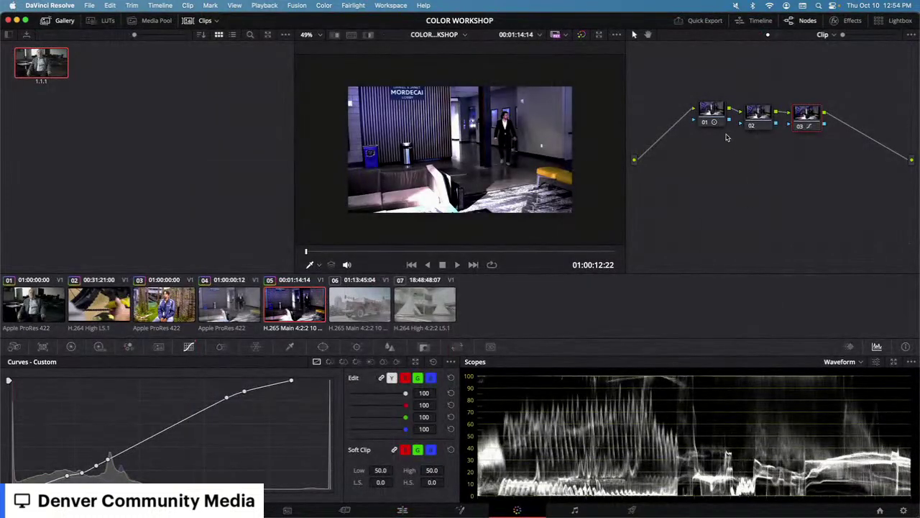
# Step: Move nodes 01, 02 and 03 up in the node graph and line them up in a row
pyautogui.moveTo(755, 115); pyautogui.dragTo(746, 97)
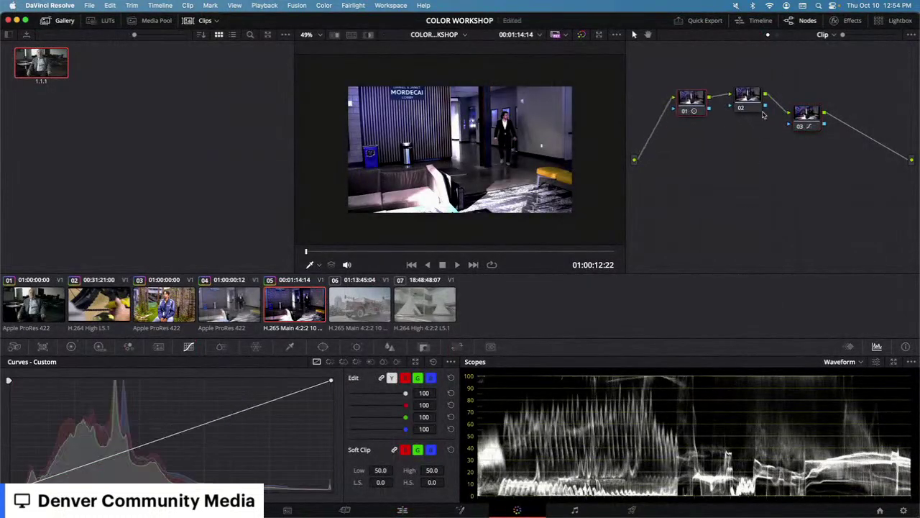
pyautogui.moveTo(796, 121); pyautogui.dragTo(798, 107)
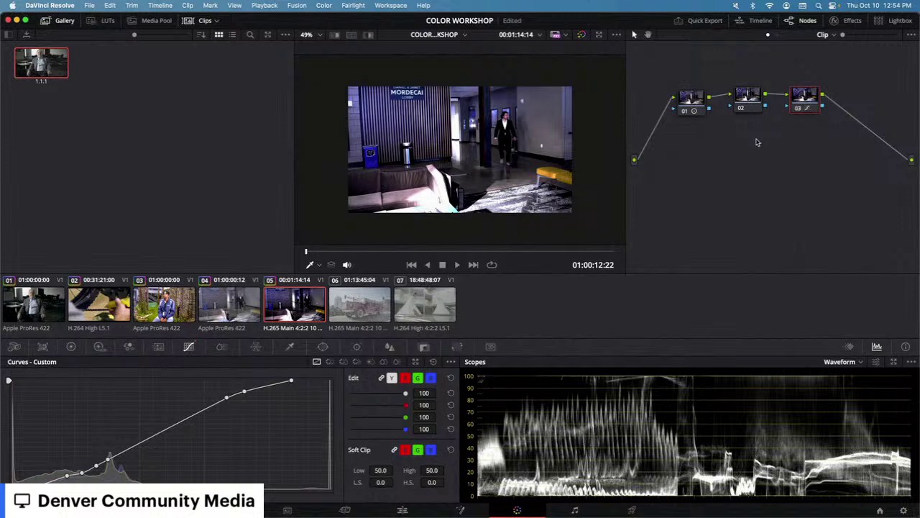
# Step: Try adding several extra nodes after node 01, and undo the additions
pyautogui.click(701, 111)
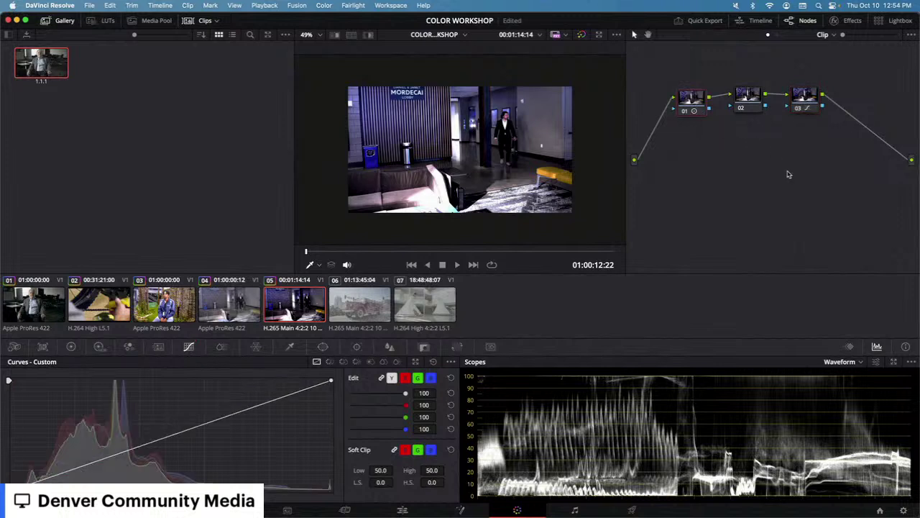
pyautogui.hotkey('ctrl', 'z')
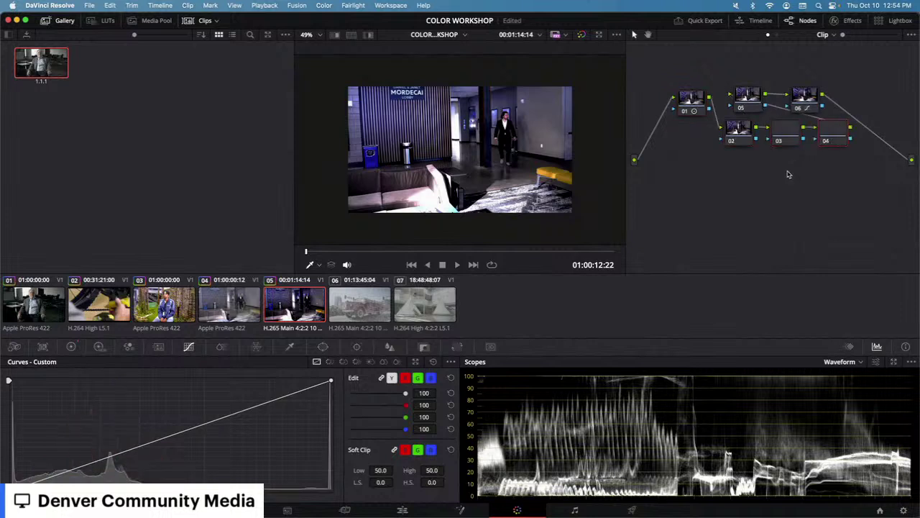
pyautogui.hotkey('ctrl', 'z')
pyautogui.hotkey('ctrl', 'z')
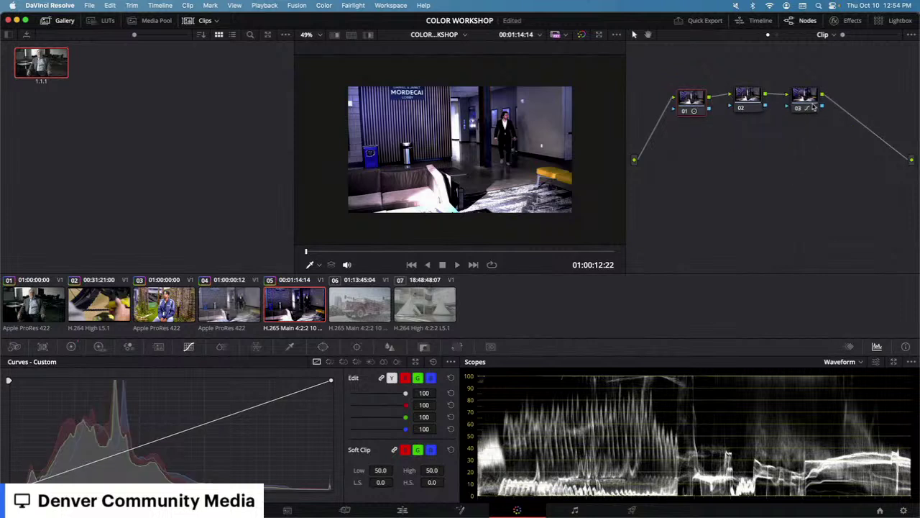
# Step: Try adding a serial node after node 03 with a parallel node beside it, and undo both
pyautogui.click(813, 106)
pyautogui.hotkey('alt', 's')
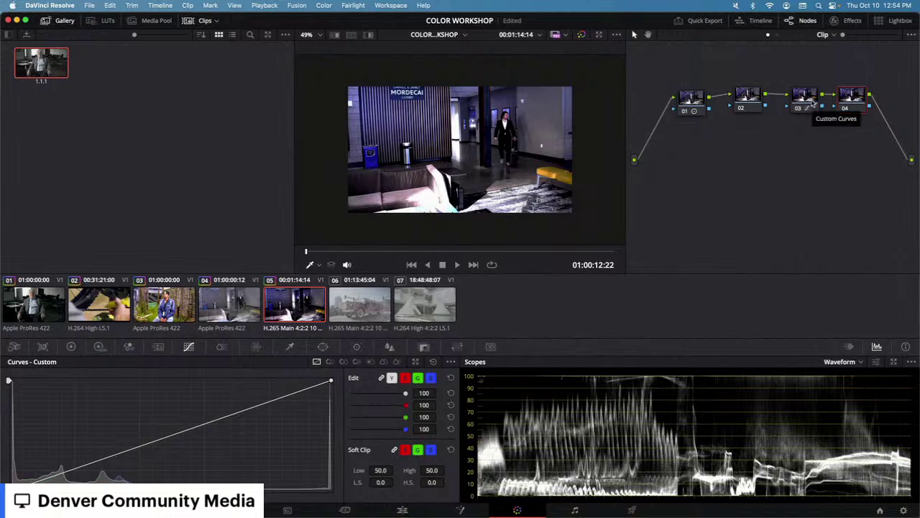
pyautogui.hotkey('alt', 'p')
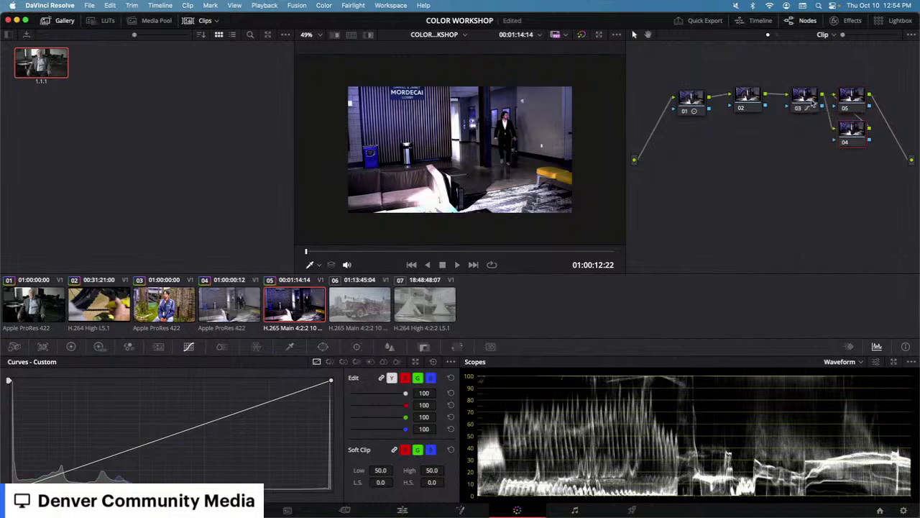
pyautogui.press('super+z')
pyautogui.press('super+z')
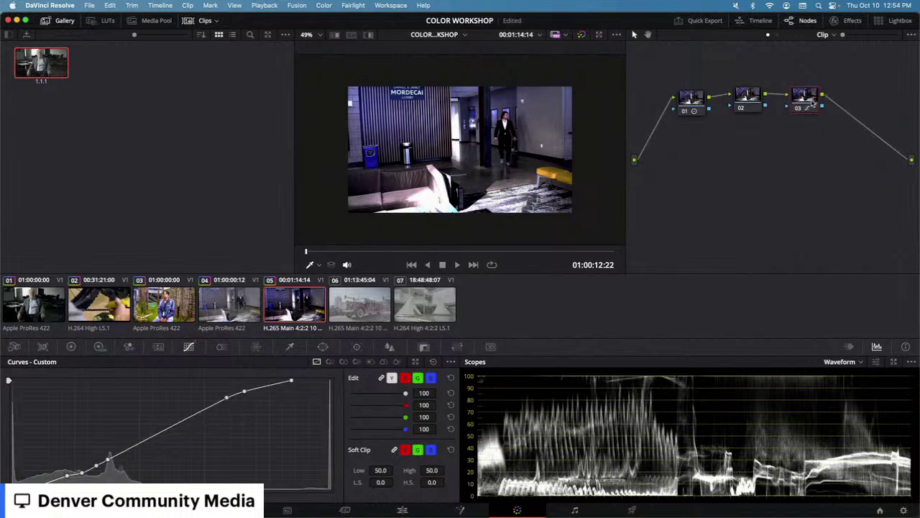
# Step: Try adding an outside node after node 03, and remove it again
pyautogui.rightClick(812, 105)
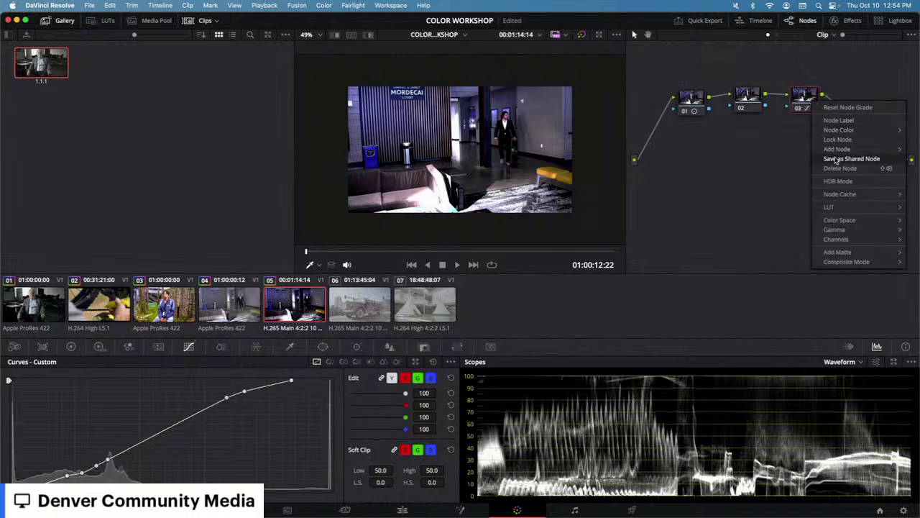
pyautogui.moveTo(843, 151)
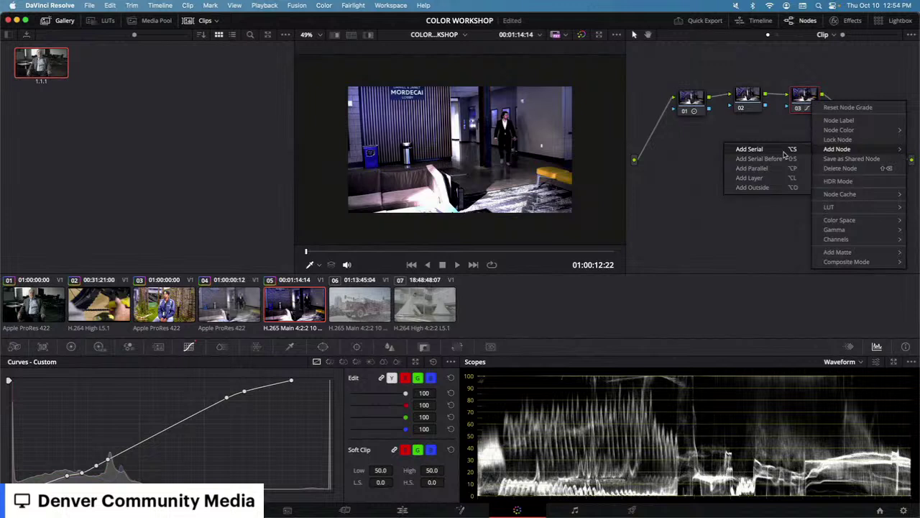
pyautogui.click(752, 187)
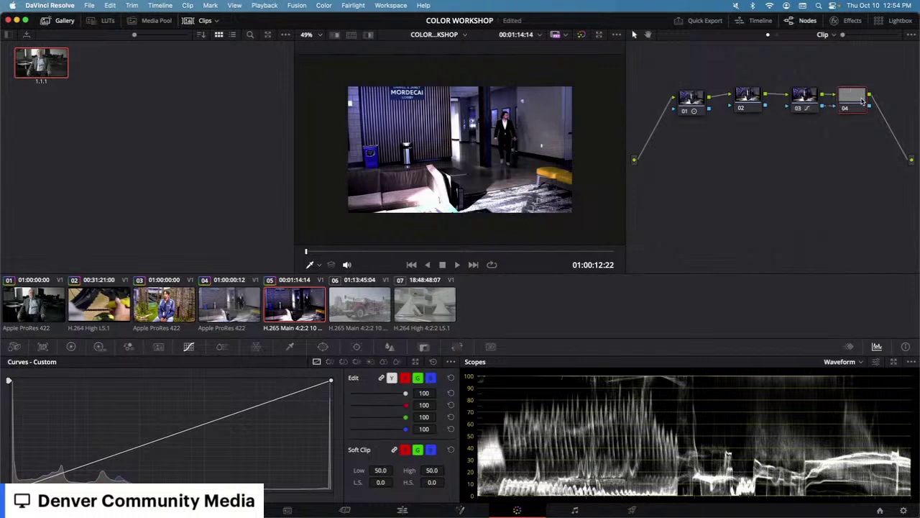
pyautogui.press('Delete')
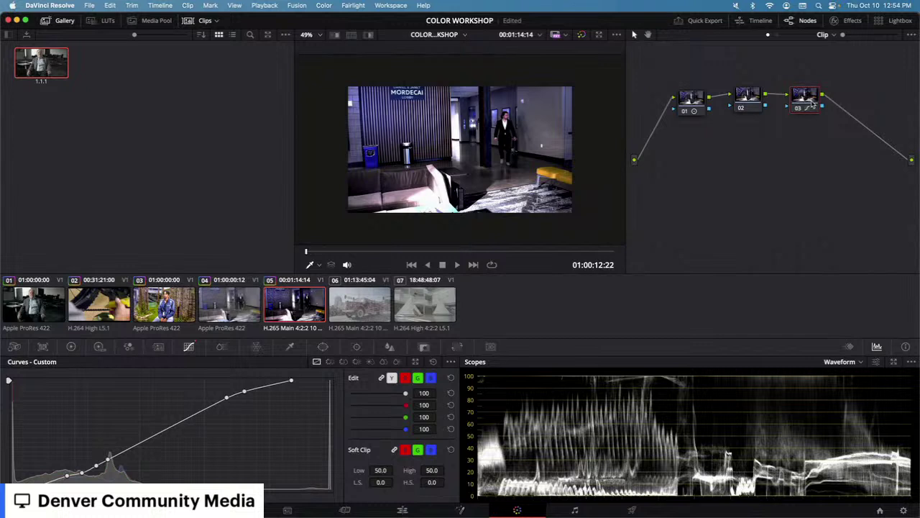
# Step: Connect node 01 directly to node 03, bypassing node 02, move node 02 above the connection and toggle it off and on
pyautogui.moveTo(813, 103); pyautogui.dragTo(821, 105)
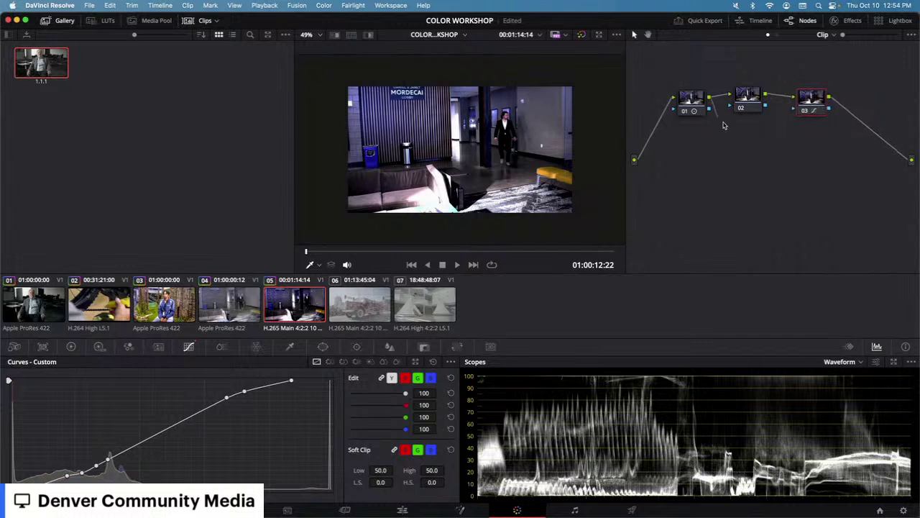
pyautogui.moveTo(752, 100); pyautogui.dragTo(752, 64)
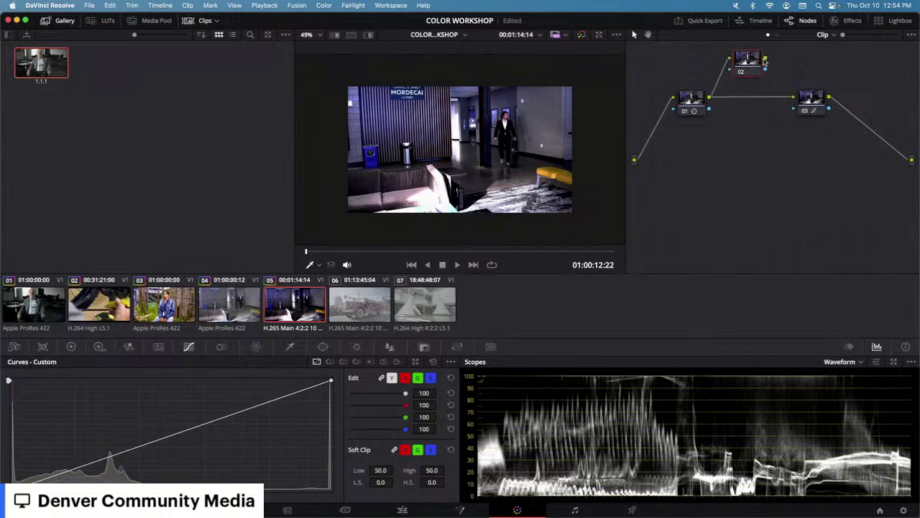
pyautogui.hotkey('ctrl', 'd')
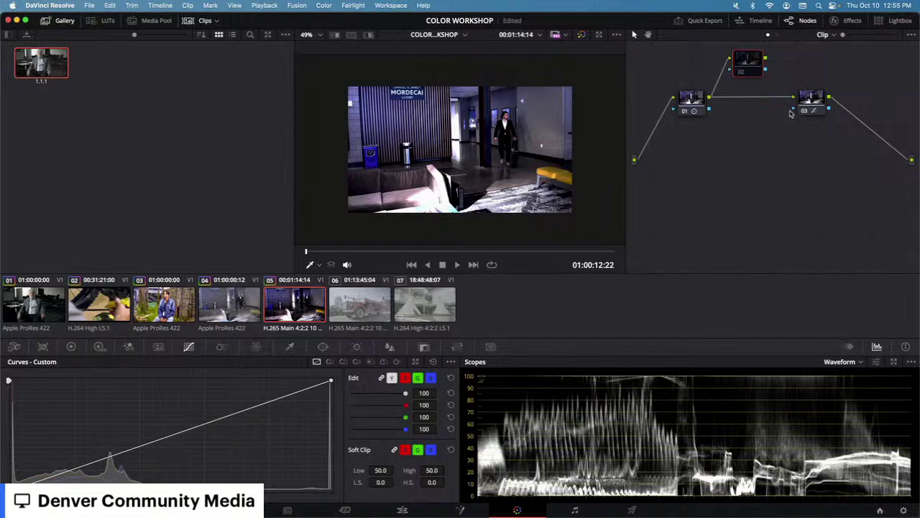
pyautogui.hotkey('ctrl', 'd')
pyautogui.moveTo(747, 62); pyautogui.dragTo(753, 92)
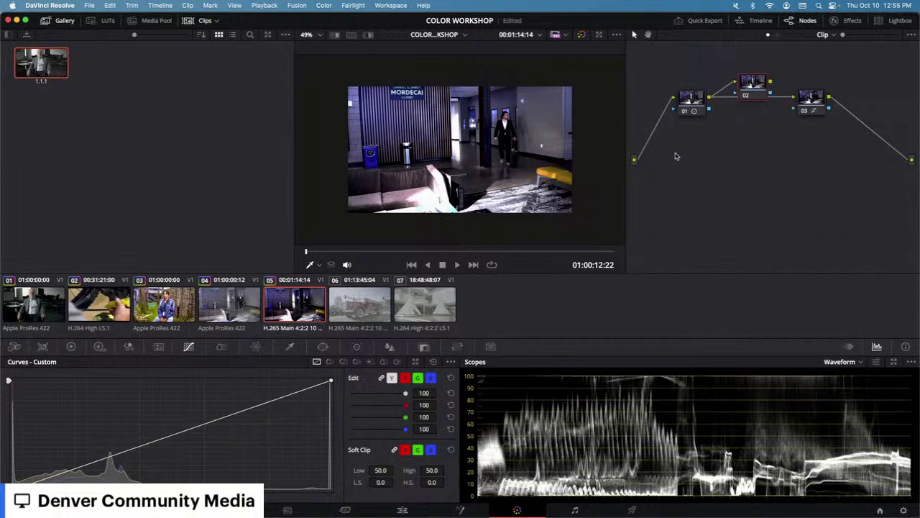
# Step: Add three serial nodes after node 03, try routing the source through them as a separate chain, and undo back to one added node
pyautogui.click(811, 109)
pyautogui.hotkey('alt', 's')
pyautogui.hotkey('alt', 's')
pyautogui.hotkey('alt', 's')
pyautogui.click(731, 192)
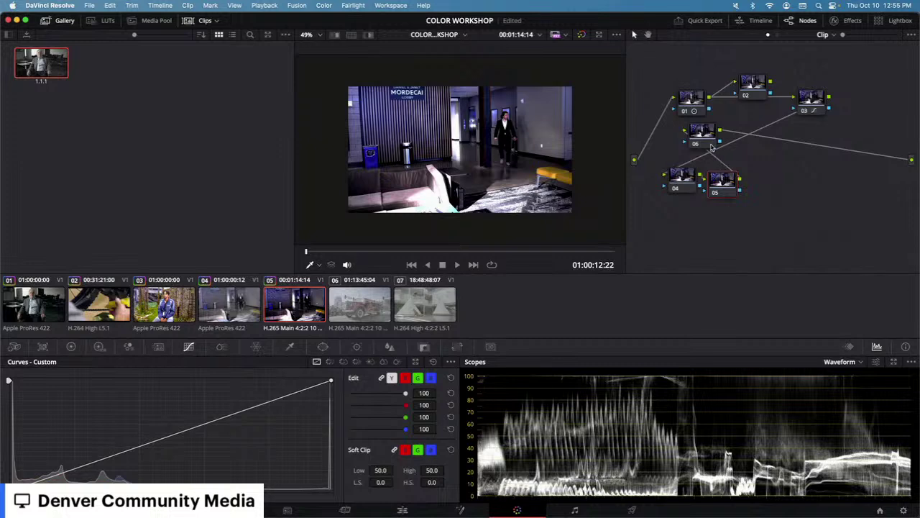
pyautogui.moveTo(715, 144); pyautogui.dragTo(791, 206)
pyautogui.moveTo(635, 159); pyautogui.dragTo(664, 176)
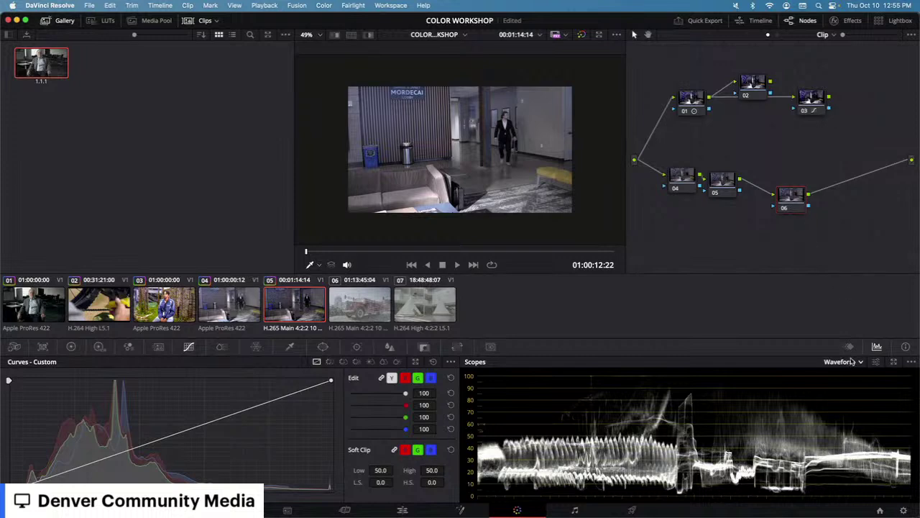
pyautogui.press('super+z')
pyautogui.press('super+z')
pyautogui.press('super+z')
pyautogui.press('super+z')
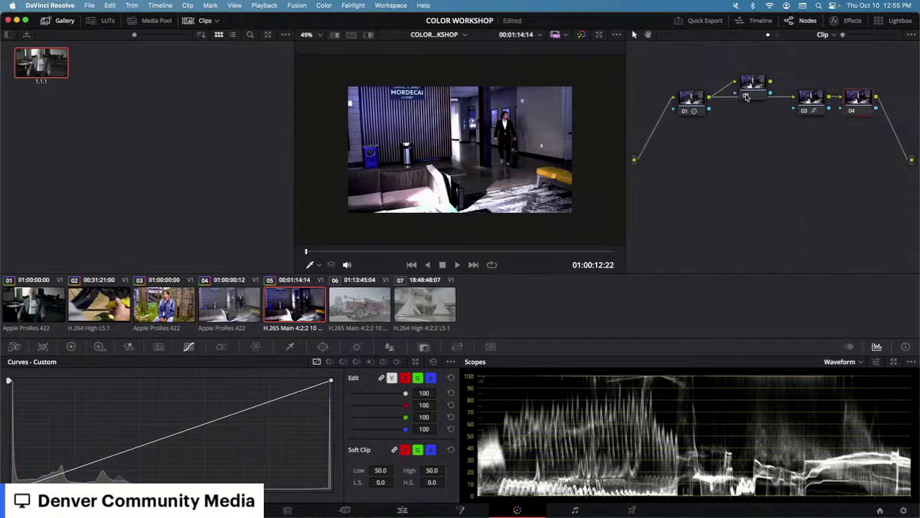
# Step: Move the disconnected node 02 clear of the connection between nodes 01 and 03, and delete it
pyautogui.moveTo(750, 96); pyautogui.dragTo(746, 80)
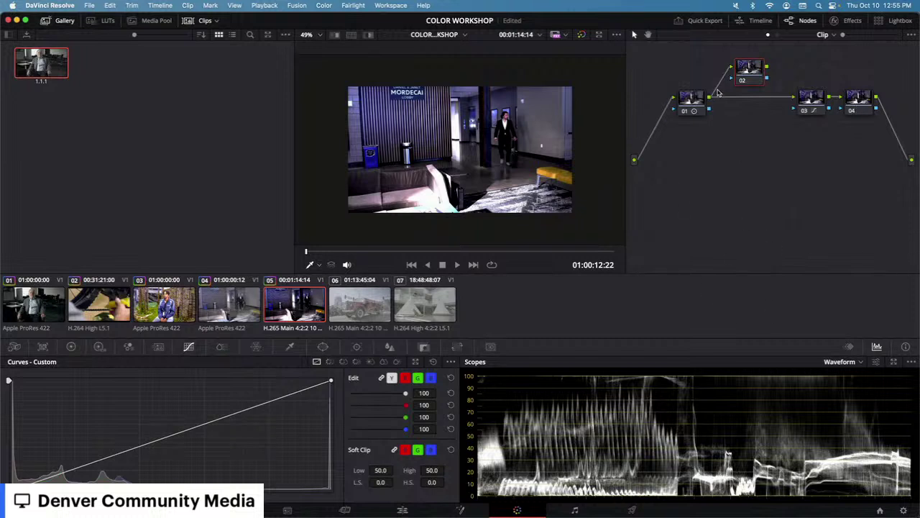
pyautogui.press('Delete')
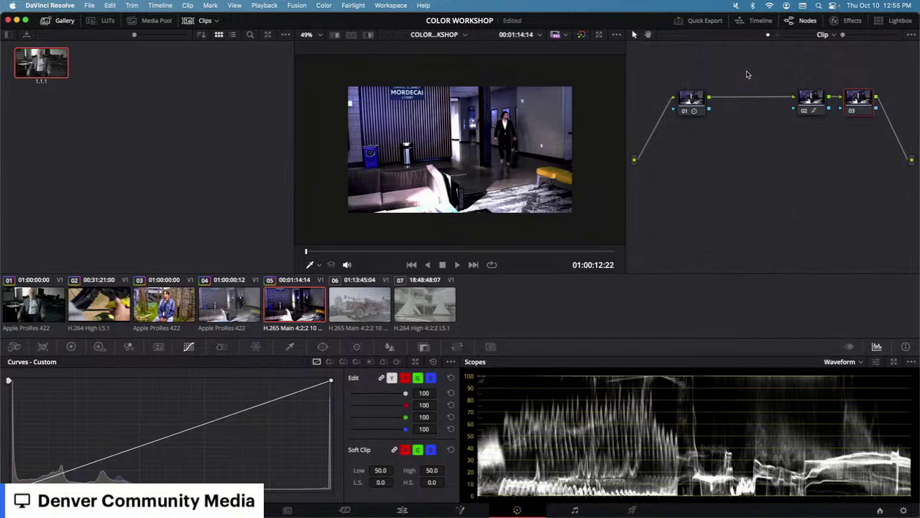
# Step: Select all three nodes and toggle them off and on to compare the clip with and without the grade
pyautogui.click(809, 99)
pyautogui.click(692, 101)
pyautogui.moveTo(676, 79); pyautogui.dragTo(890, 141)
pyautogui.press('super+d')
pyautogui.press('super+d')
pyautogui.press('super+d')
pyautogui.press('super+d')
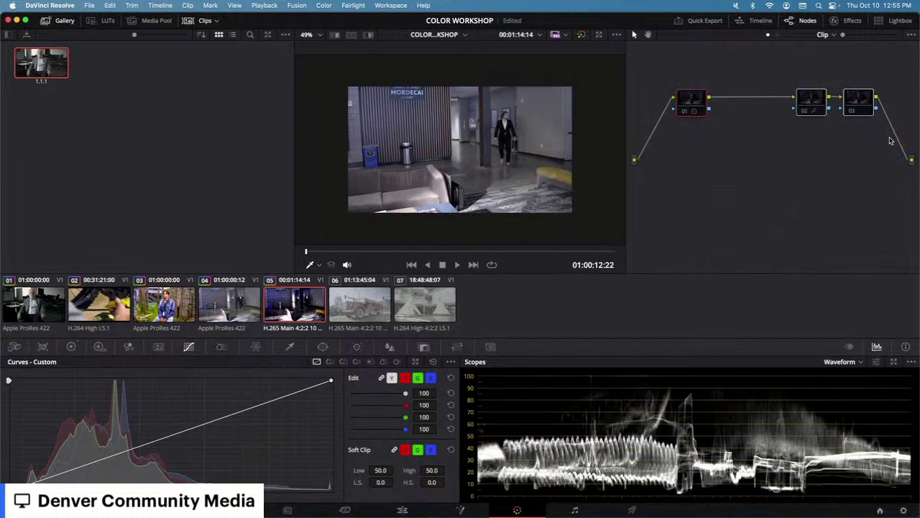
pyautogui.press('super+d')
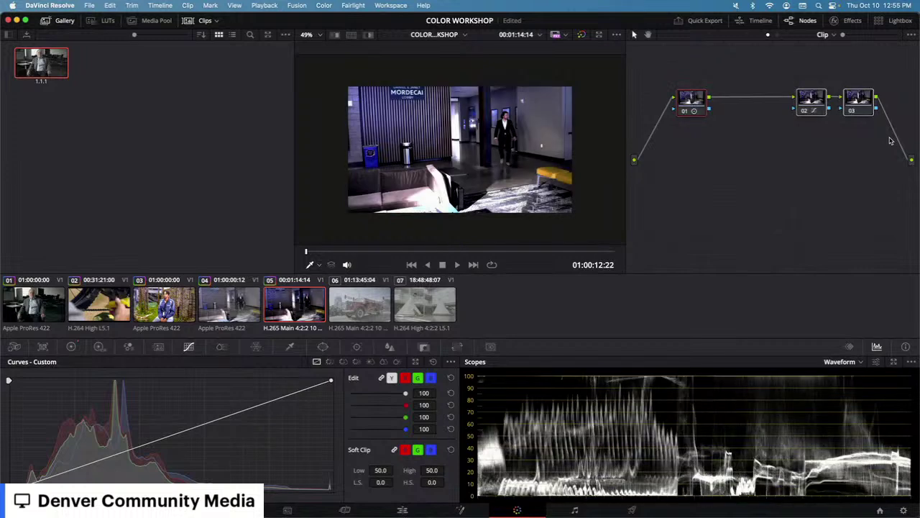
# Step: Shift the three nodes lower in the node graph, move node 02 closer to node 01 and reposition node 03 after it
pyautogui.click(814, 105)
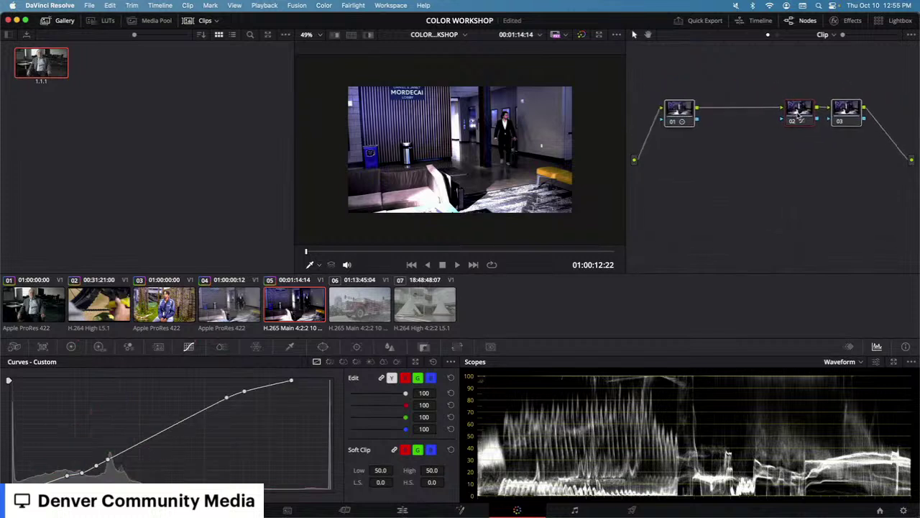
pyautogui.moveTo(799, 115); pyautogui.dragTo(742, 115)
pyautogui.moveTo(836, 117); pyautogui.dragTo(803, 116)
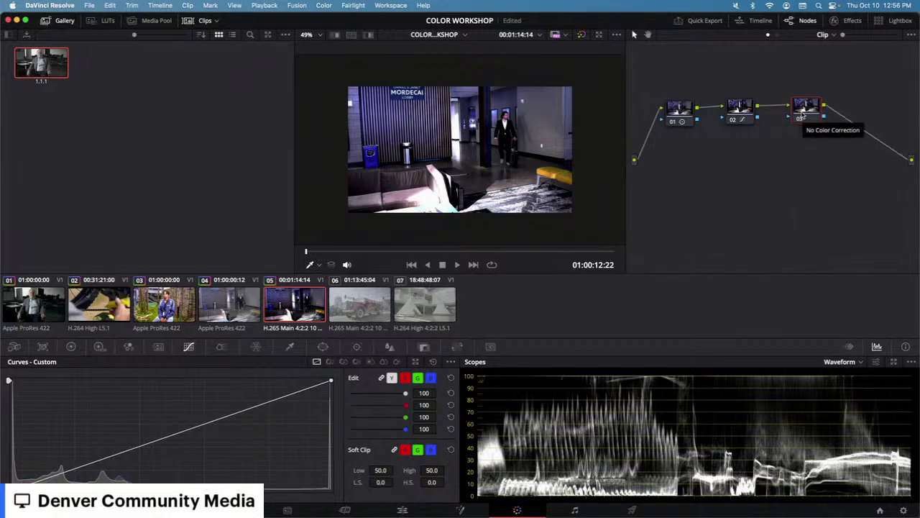
pyautogui.click(749, 110)
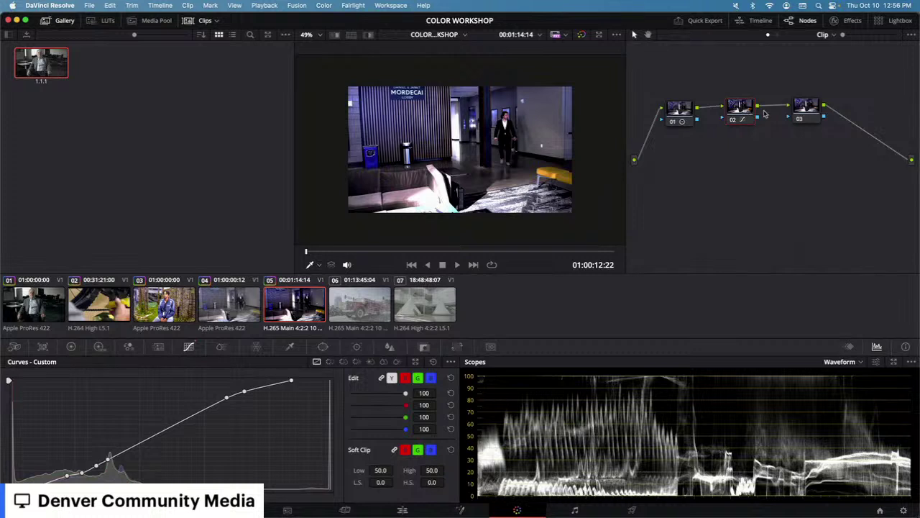
pyautogui.click(807, 108)
pyautogui.moveTo(807, 108); pyautogui.dragTo(827, 99)
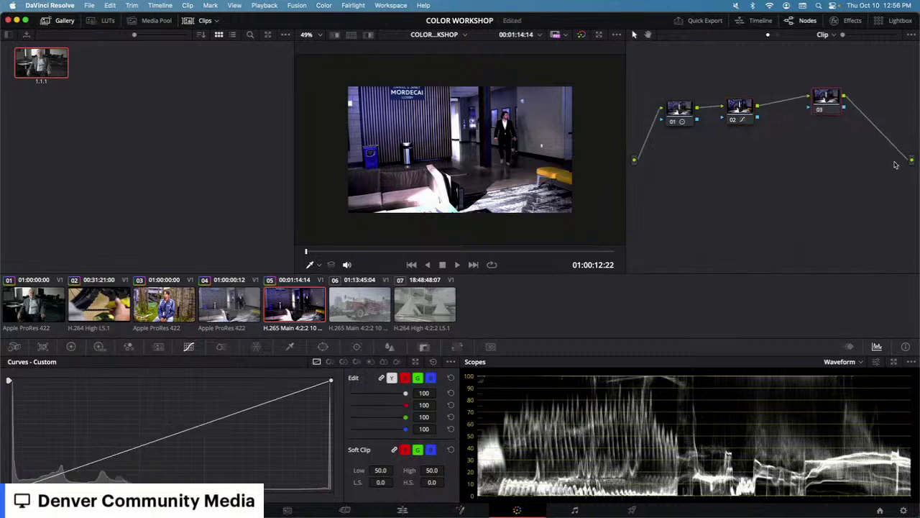